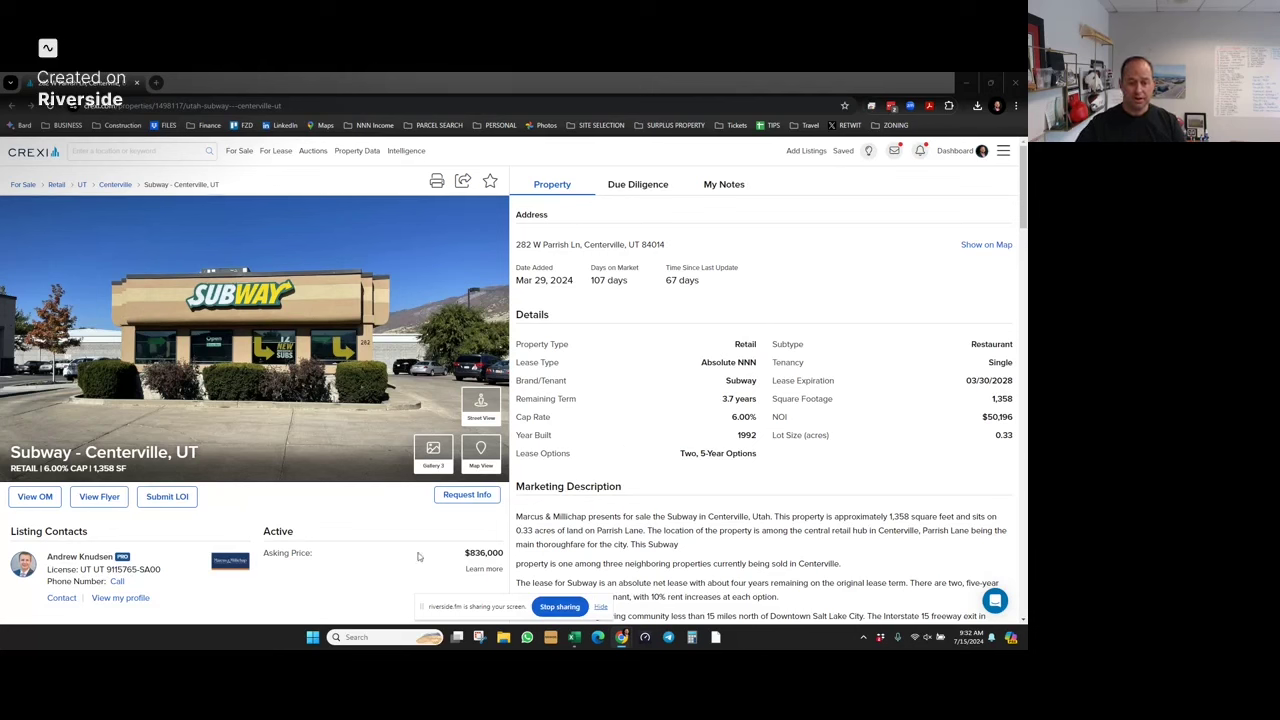
- Highlight the Subway listing's asking price, remaining lease term, NOI and cap rate to review them
left_click_drag(460, 554, 507, 554)
left_click(496, 537)
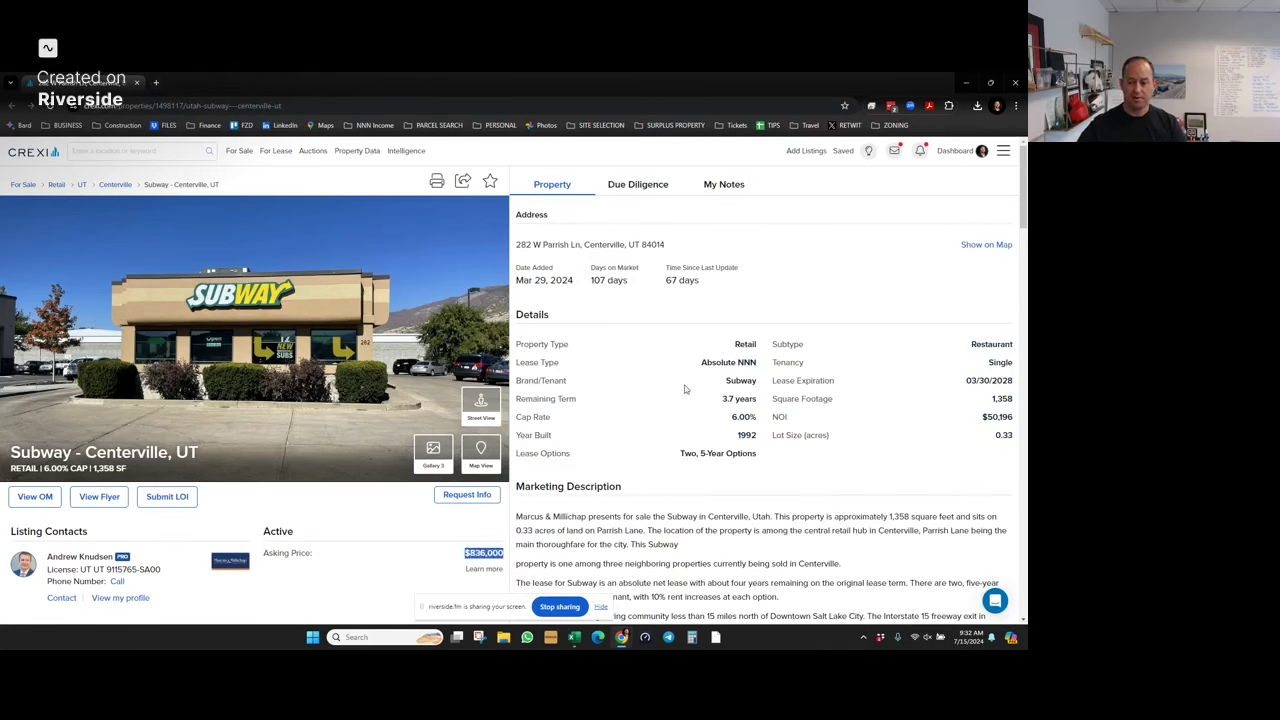
left_click(712, 401)
left_click_drag(722, 399, 757, 400)
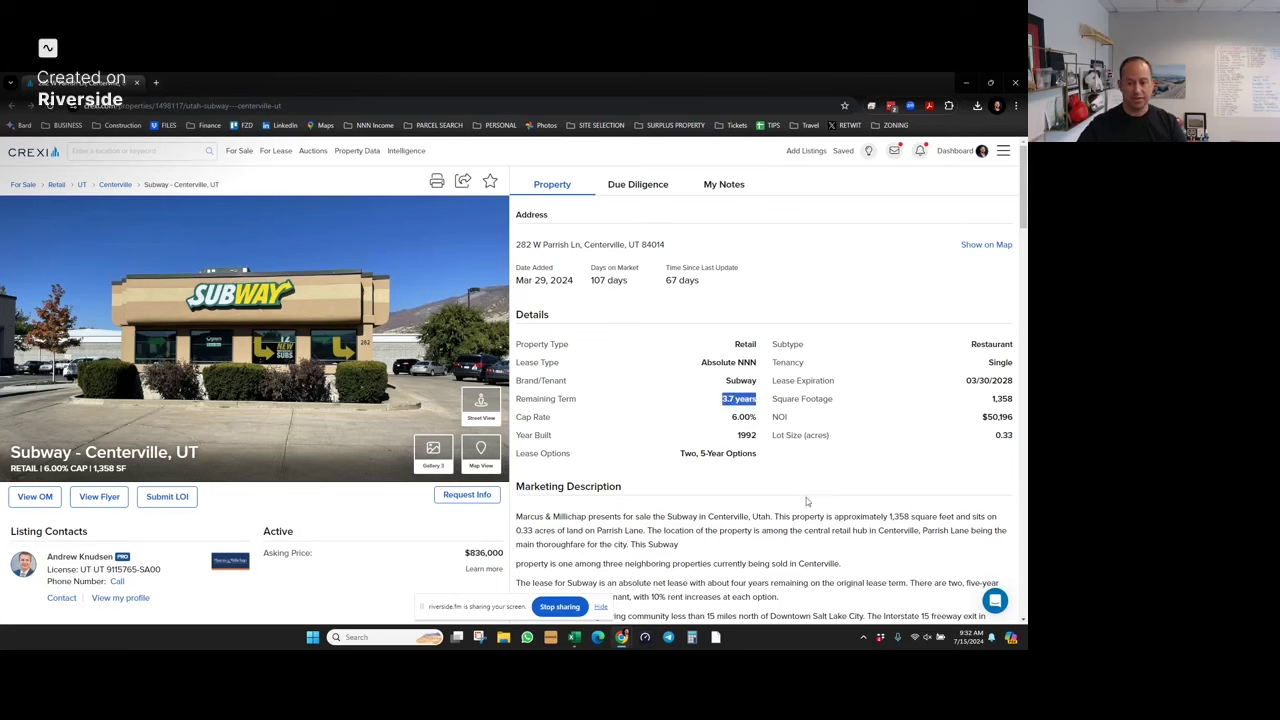
left_click(980, 420)
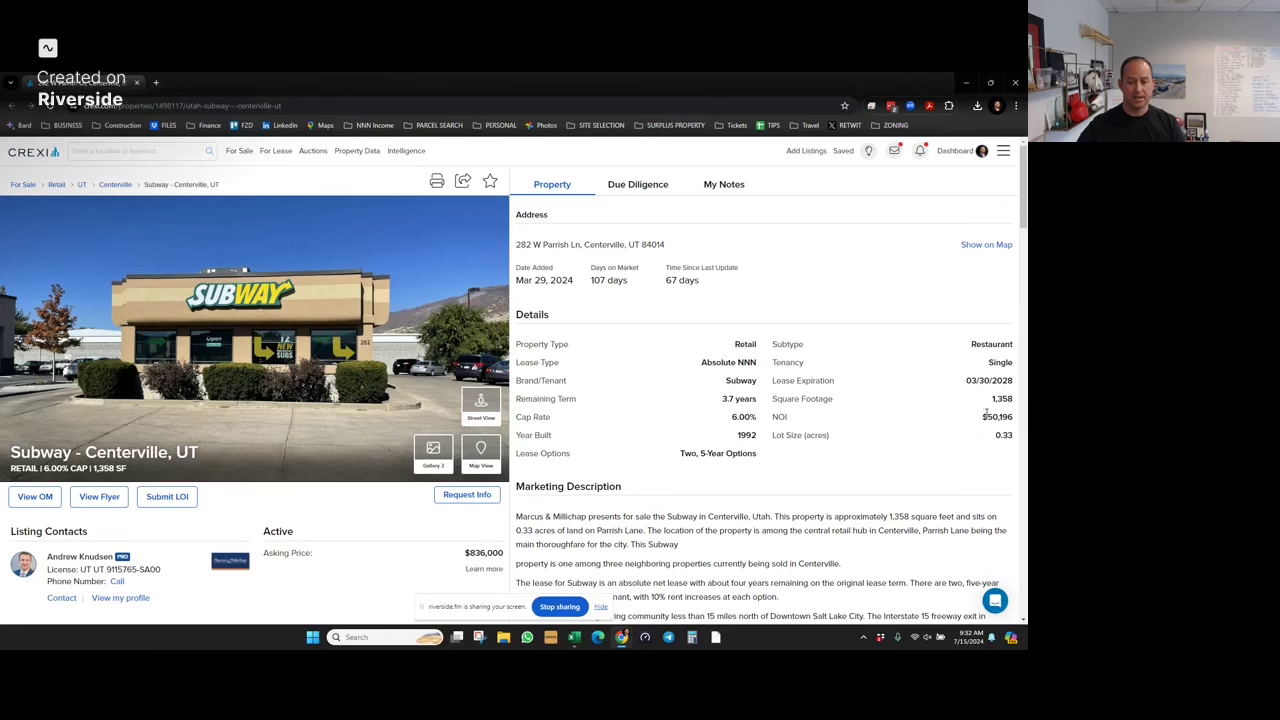
left_click_drag(982, 420, 1018, 422)
left_click_drag(731, 417, 757, 417)
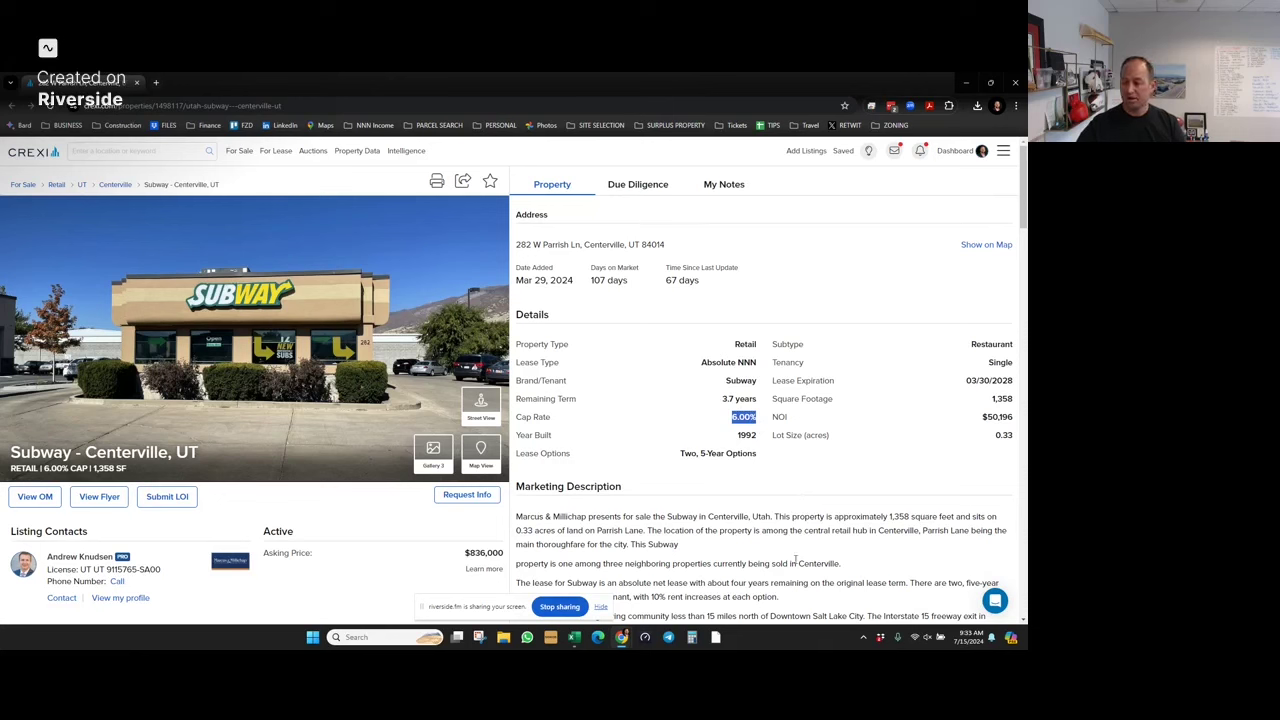
- Switch to the blank Excel workbook, label A4 "Building Size" and enter the listing's square footage, 1358, in B4
mouse_move(579, 641)
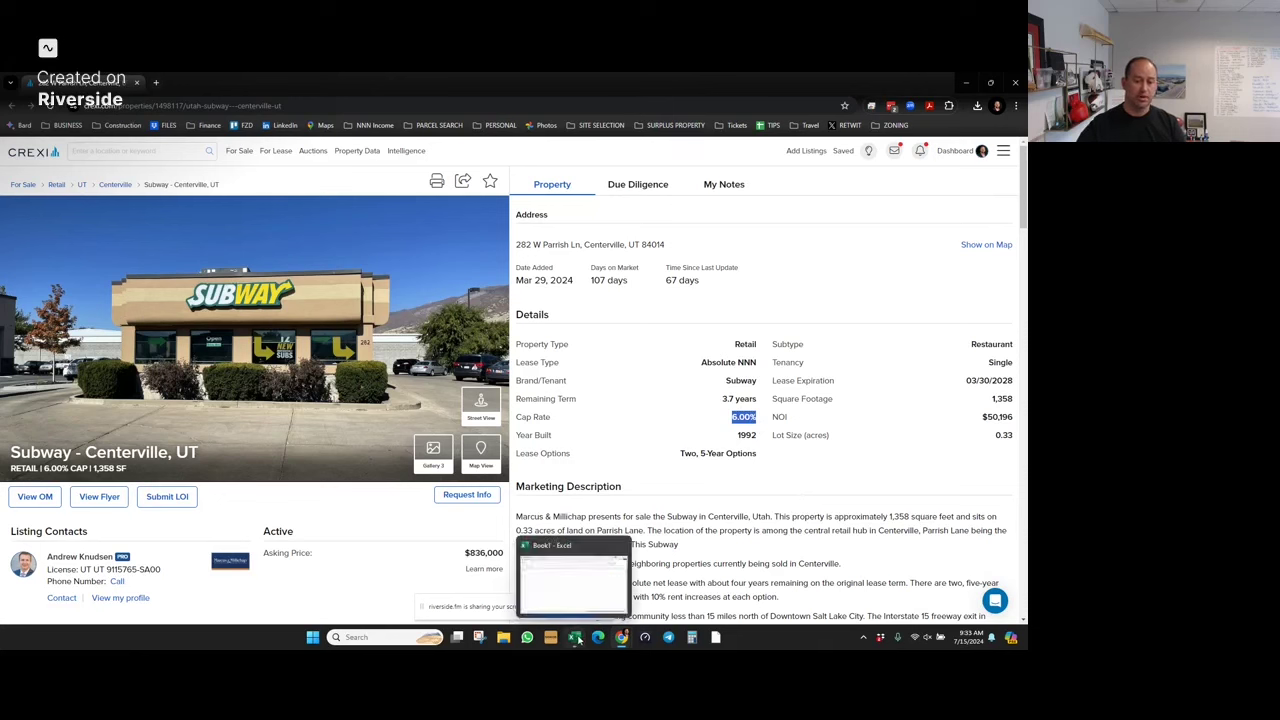
left_click(580, 643)
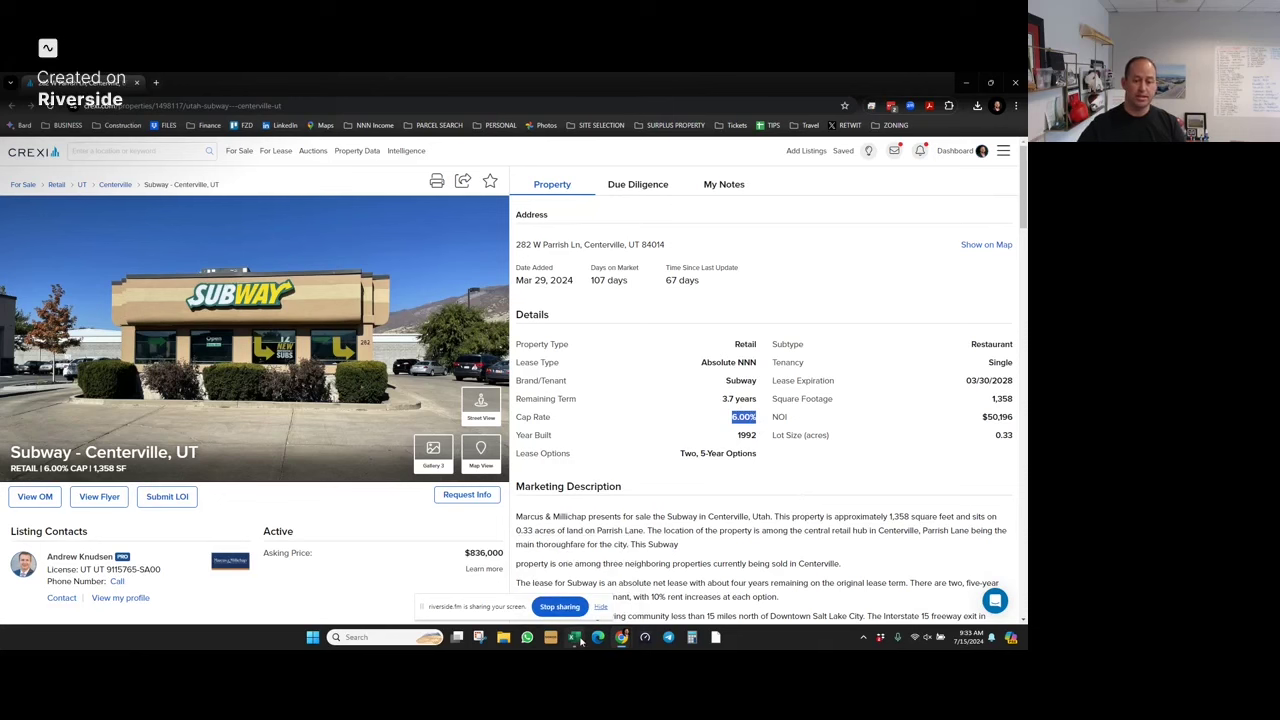
left_click(32, 237)
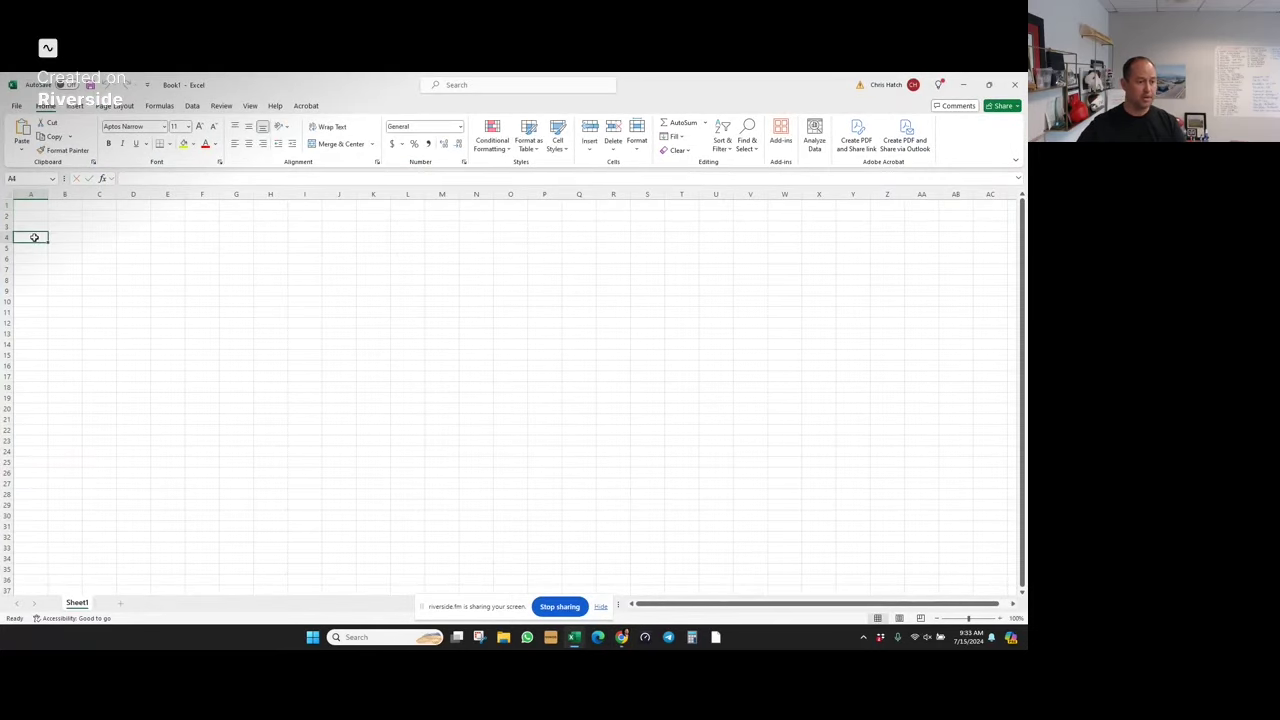
type("Buildin")
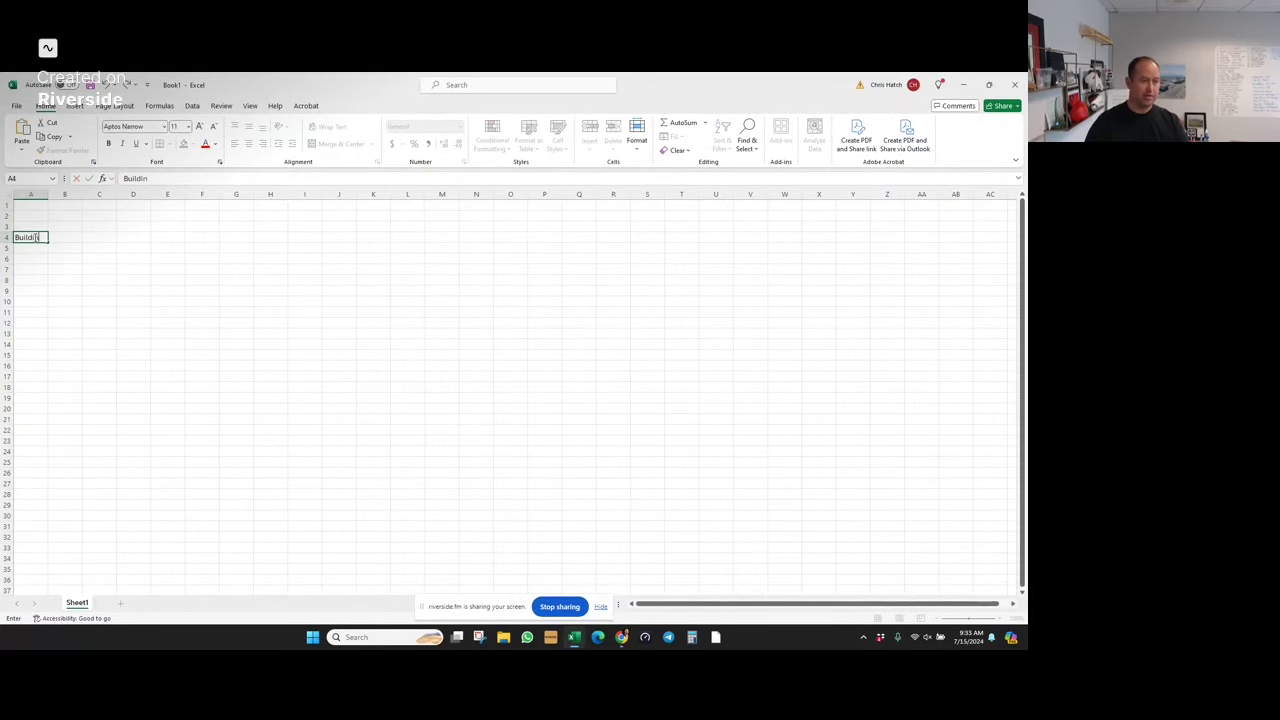
type("g Size")
key("Tab")
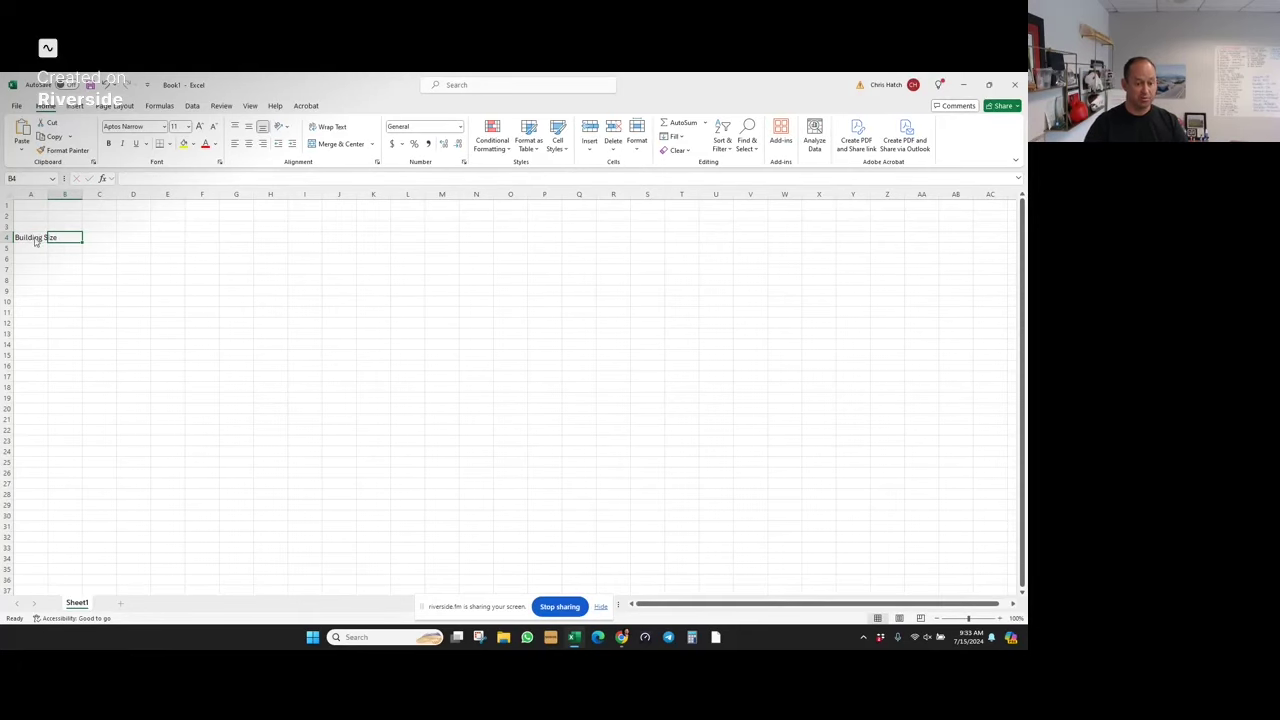
key("alt+Tab")
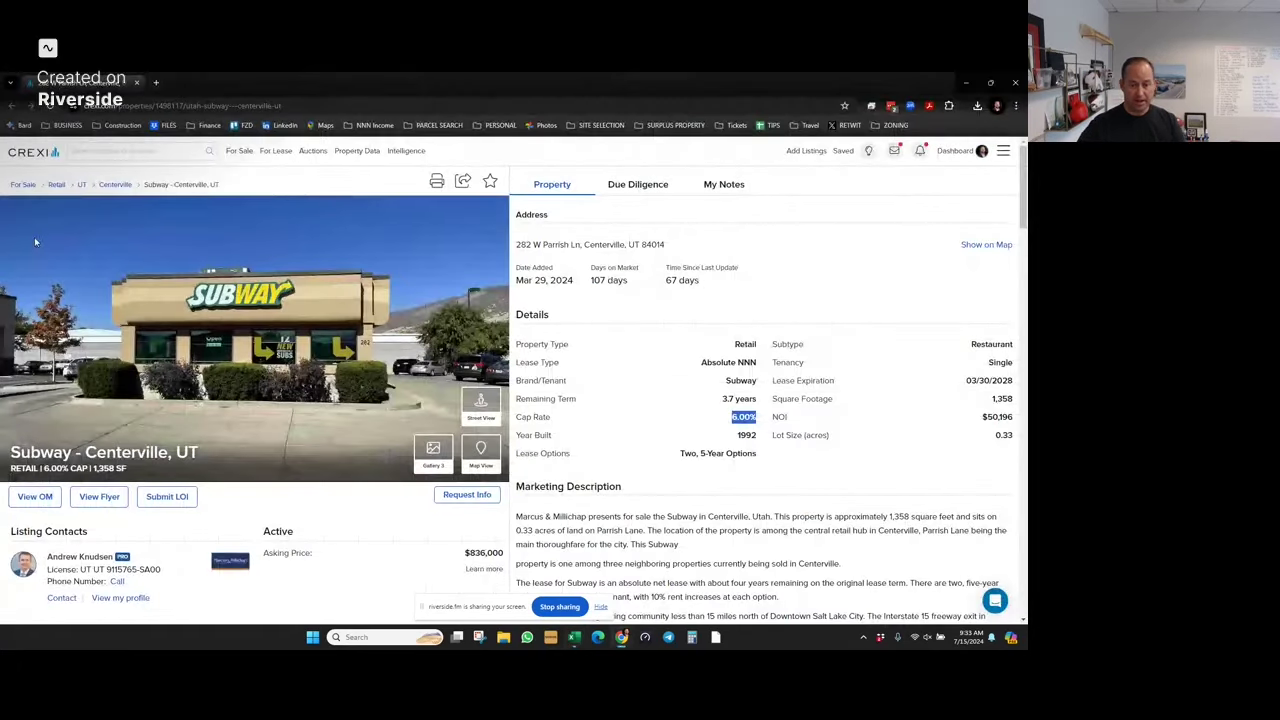
key("alt+Tab")
type("135")
key("Tab")
- Format B4 as a Number with a thousands separator and zero decimal places, and widen column A to fit its label
left_click(73, 236)
right_click(60, 240)
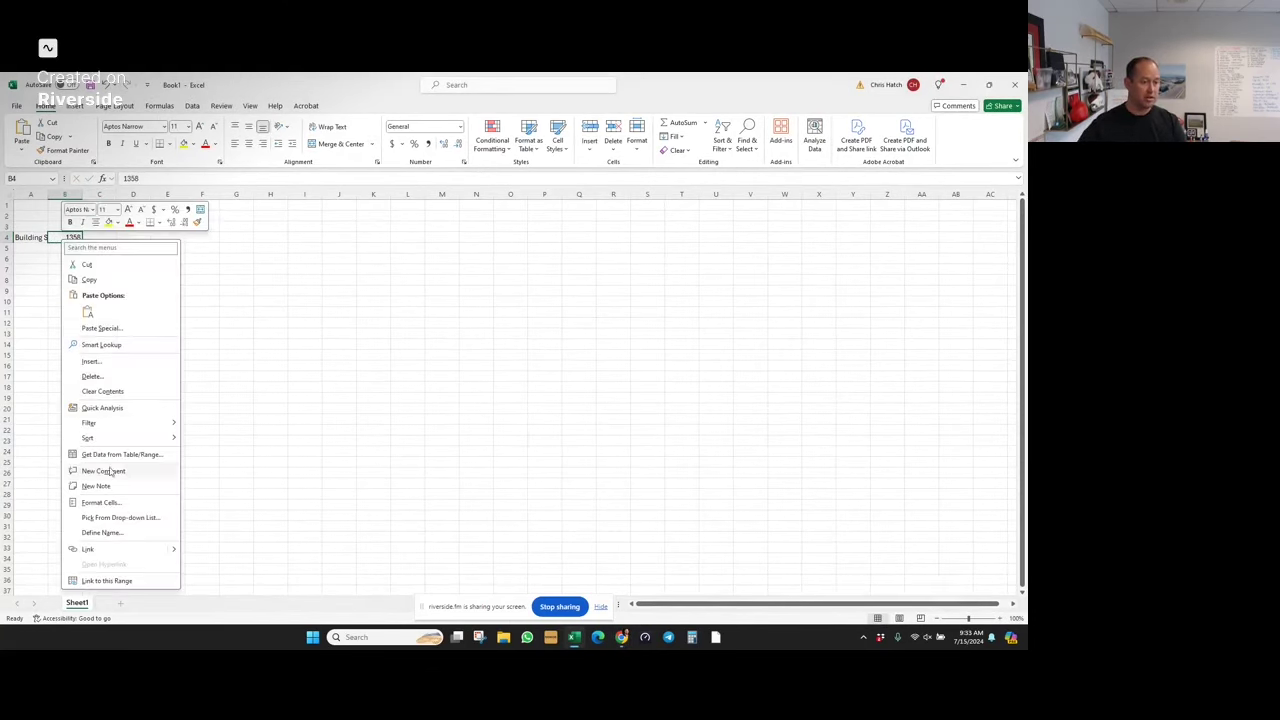
left_click(107, 504)
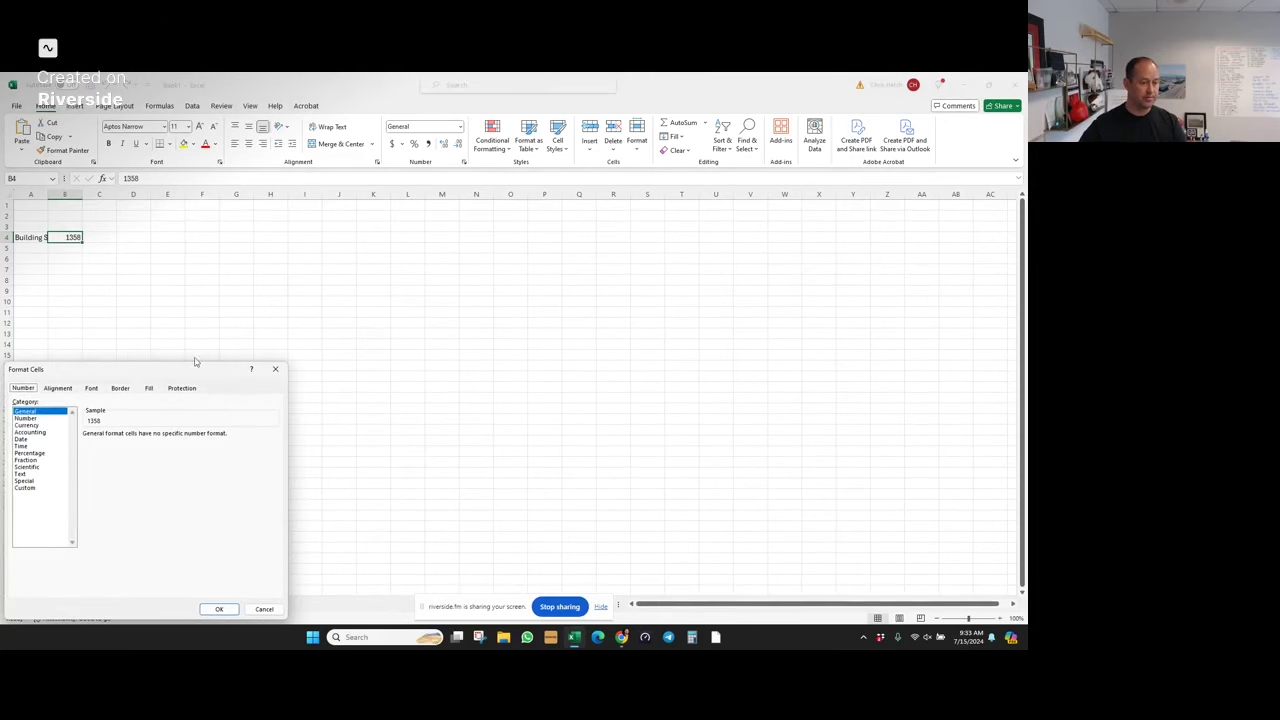
left_click(62, 425)
left_click(25, 418)
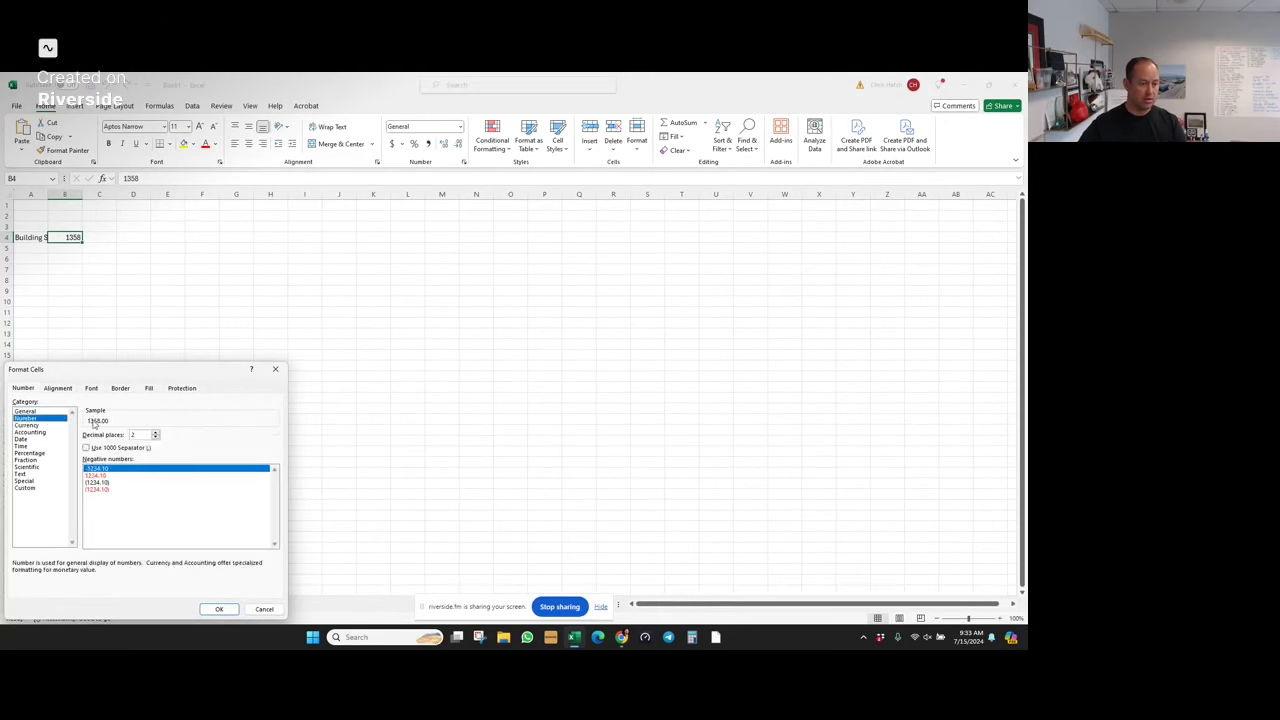
left_click(160, 448)
left_click(155, 438)
left_click(155, 438)
left_click(220, 609)
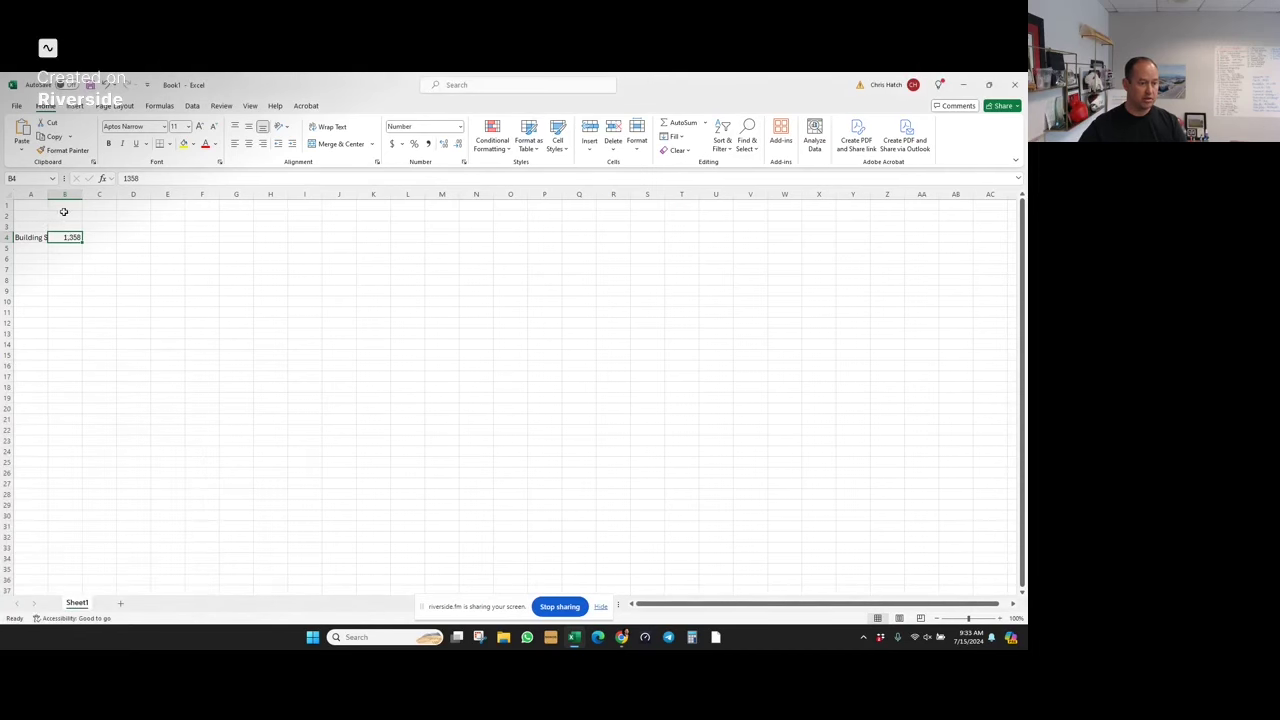
left_click(63, 215)
left_click_drag(47, 194, 75, 198)
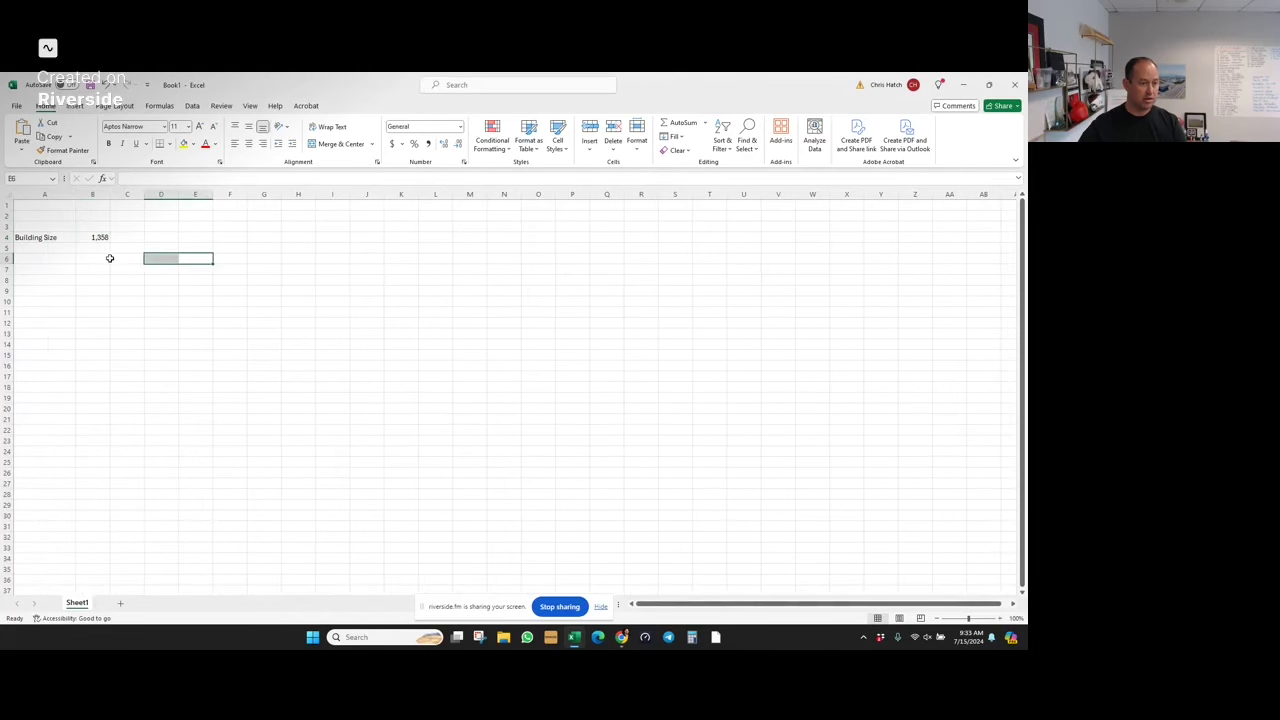
- Number the years 1 to 10 across row 7, from B7 to K7
left_click(55, 258)
left_click(69, 268)
key("Tab")
type("1")
key("Tab")
type("2")
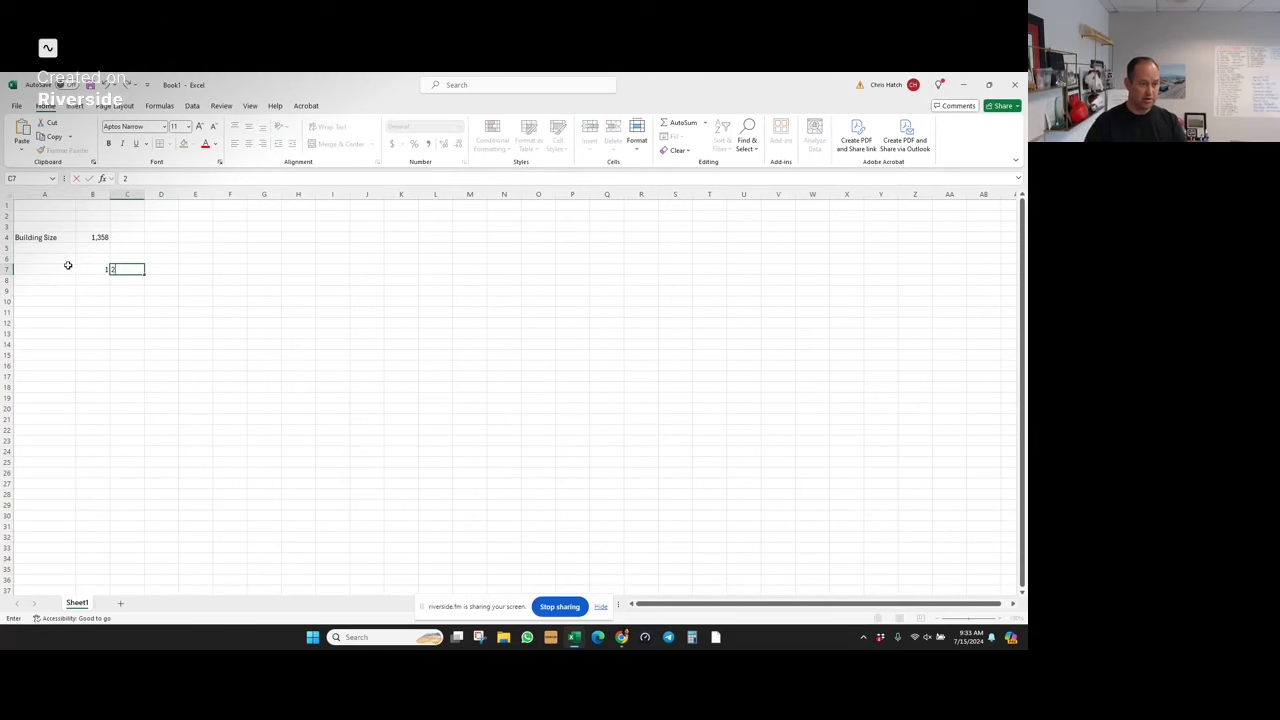
key("Tab")
type("3")
key("Tab")
type("4")
key("Tab")
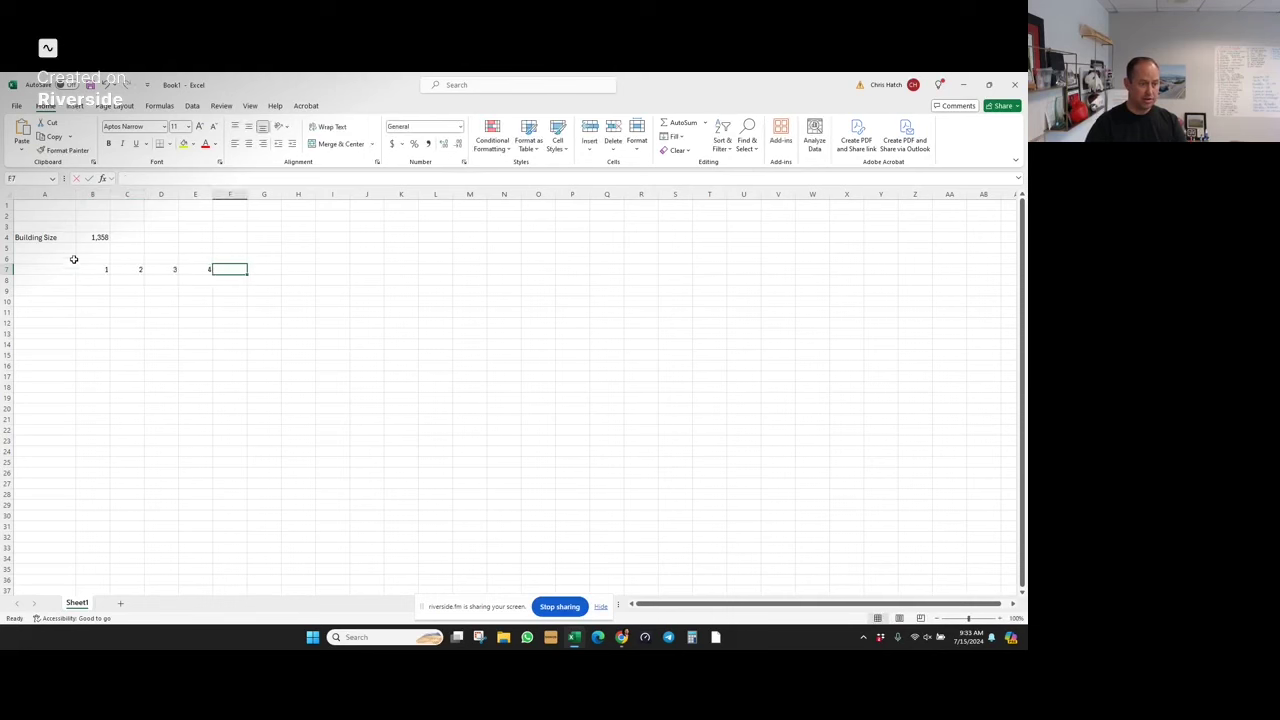
left_click_drag(92, 269, 410, 268)
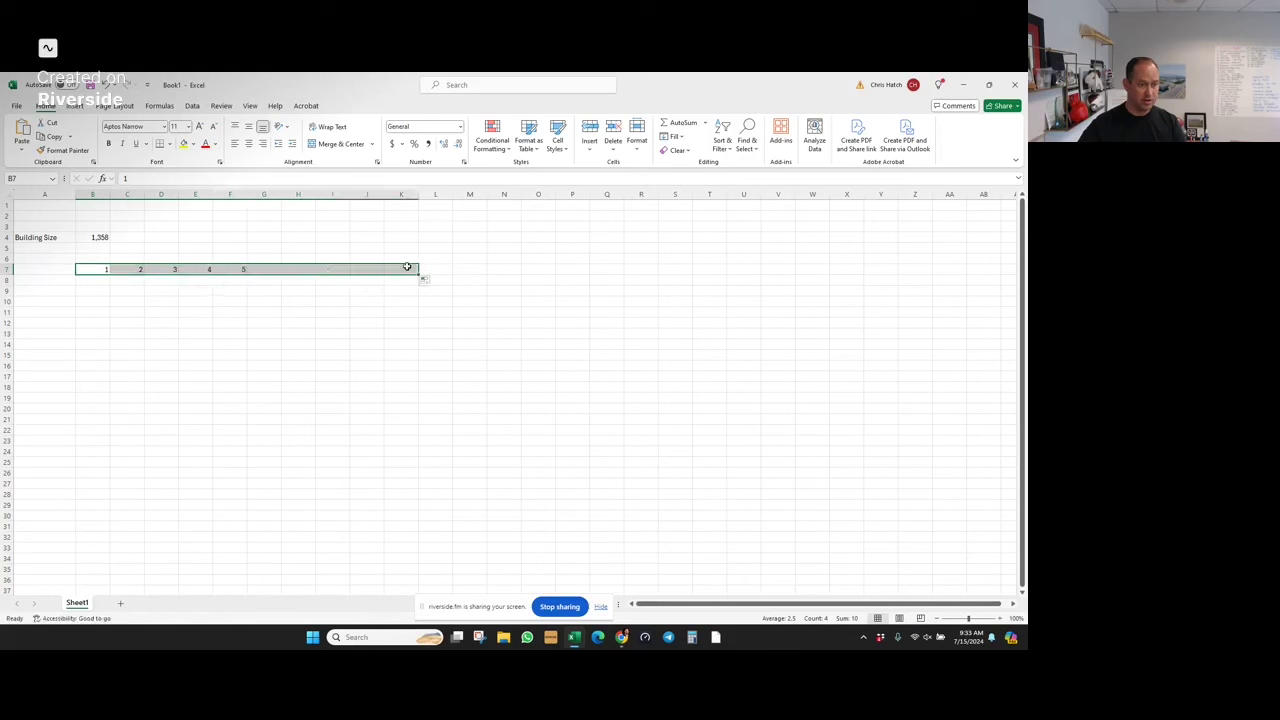
left_click(155, 299)
- Add a "Base Rental Payments" label in A8 with the listing's NOI, 50196, in B8, and widen column A to fit
left_click(46, 280)
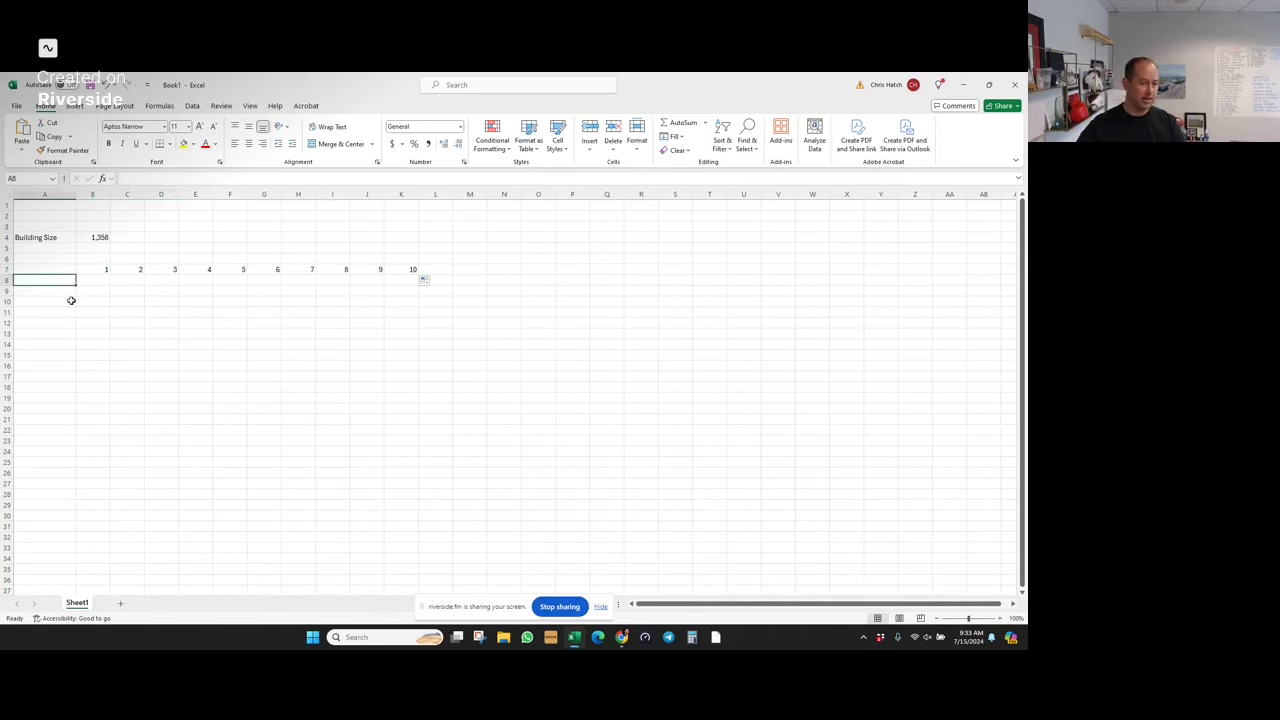
type("Base Rental Payments")
key("Tab")
key("alt+Tab")
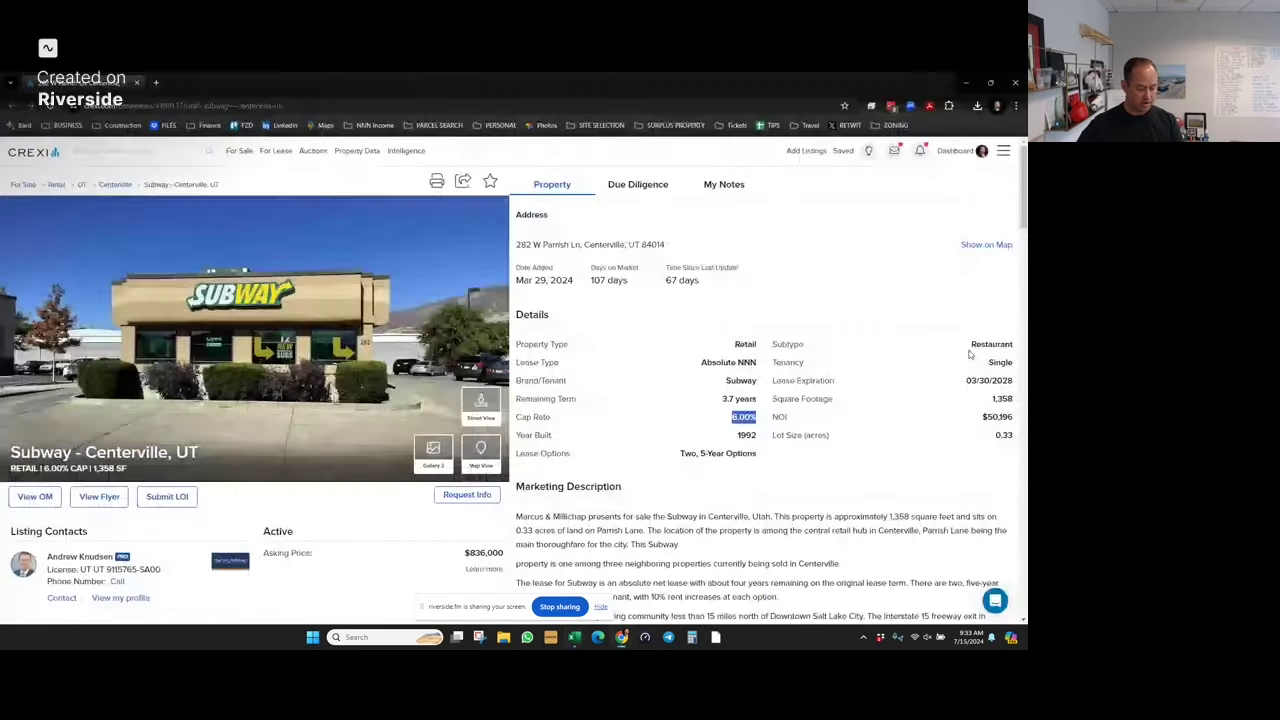
left_click_drag(981, 417, 1022, 420)
key("alt+Tab")
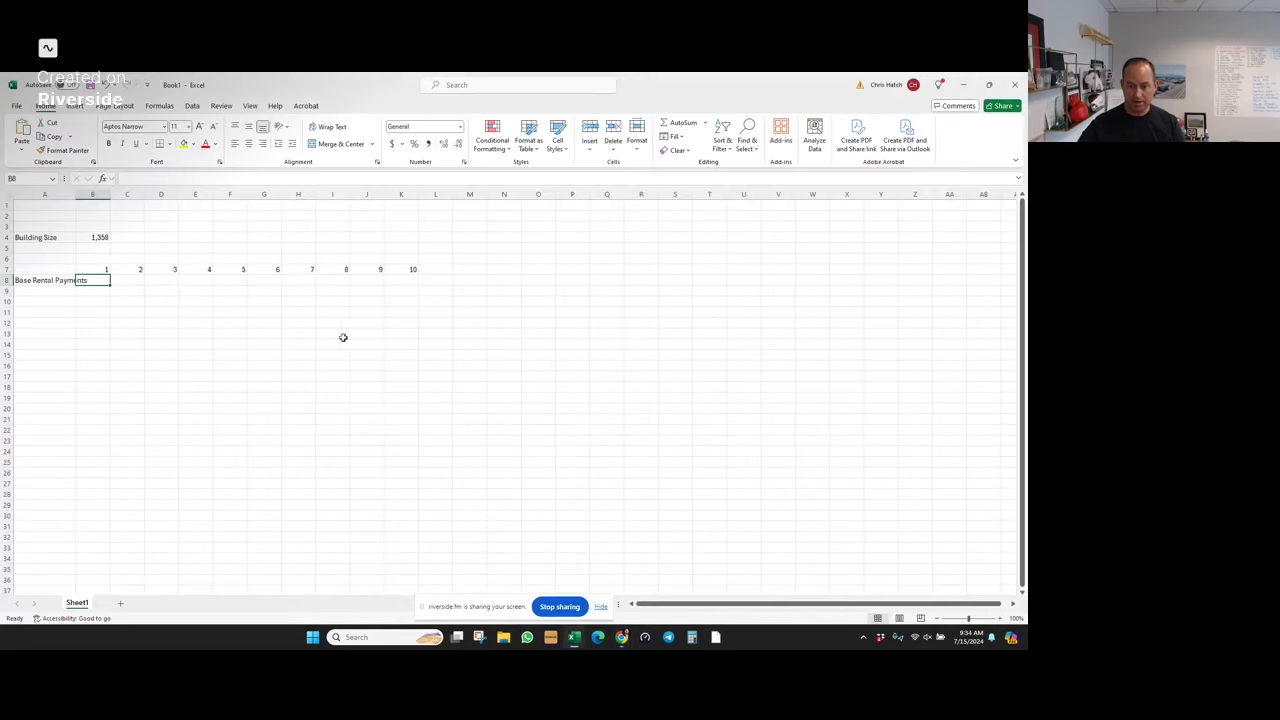
type("5019")
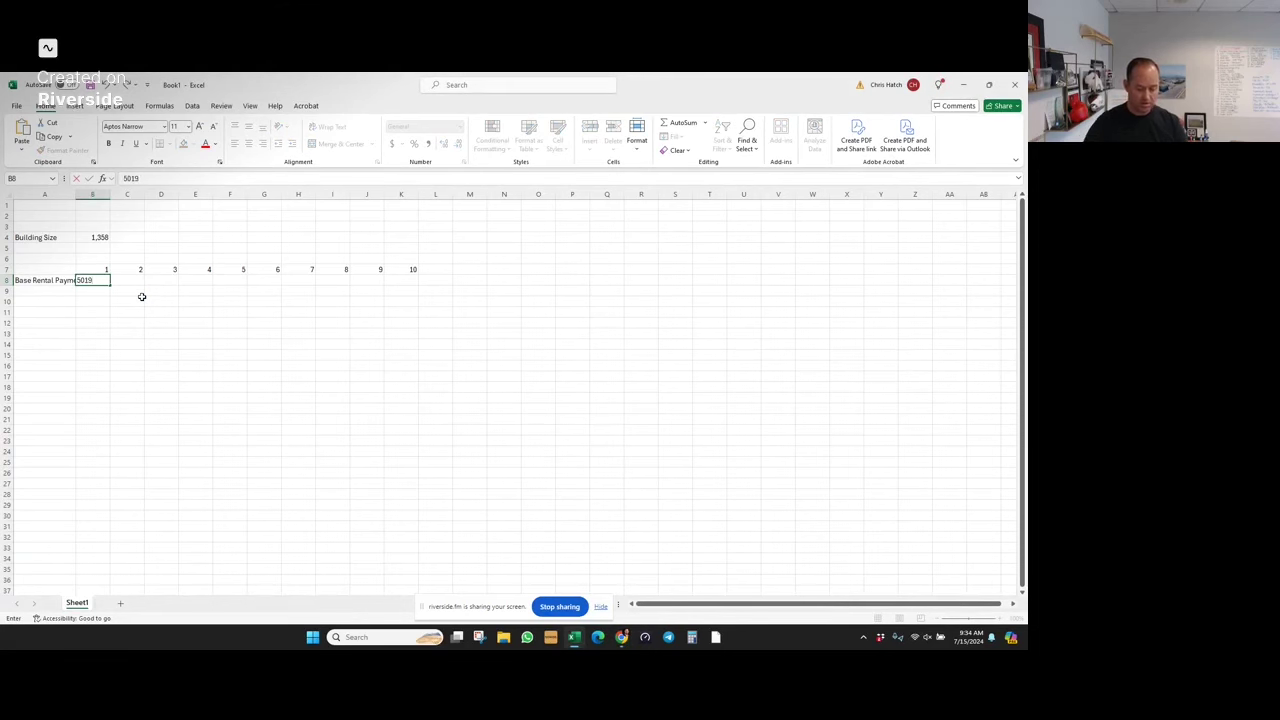
type("6")
key("Tab")
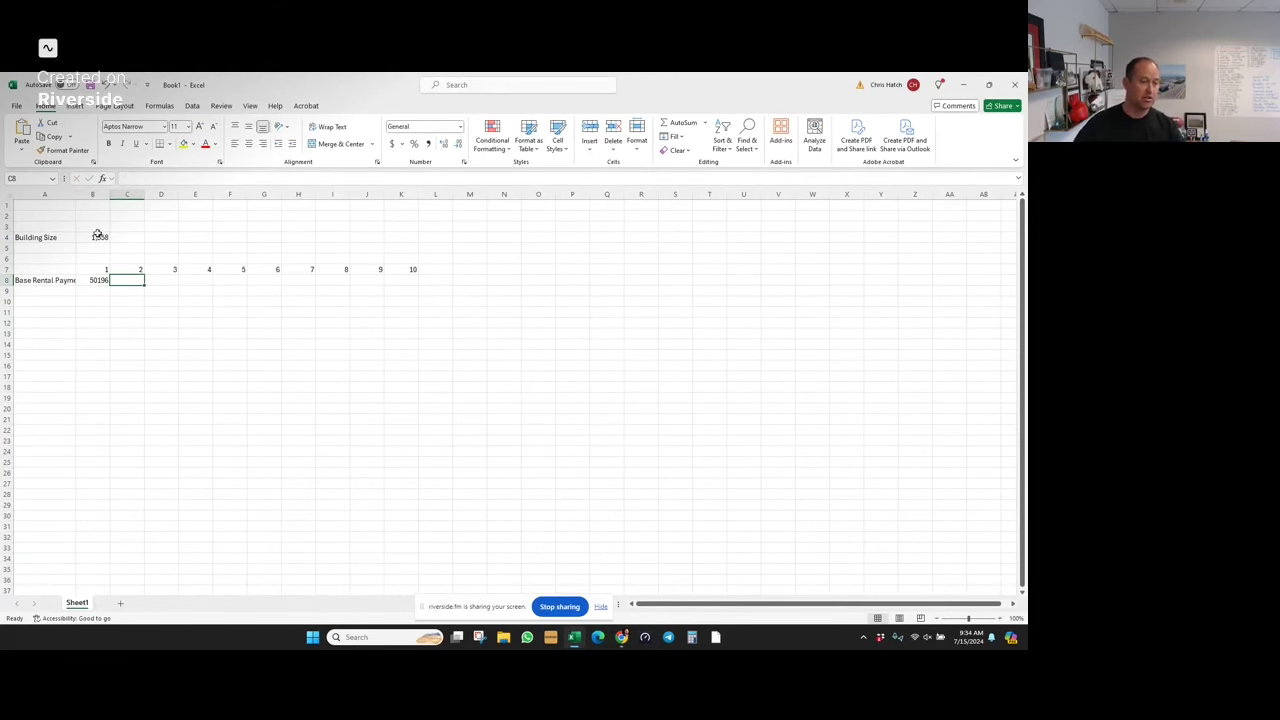
double_click(76, 194)
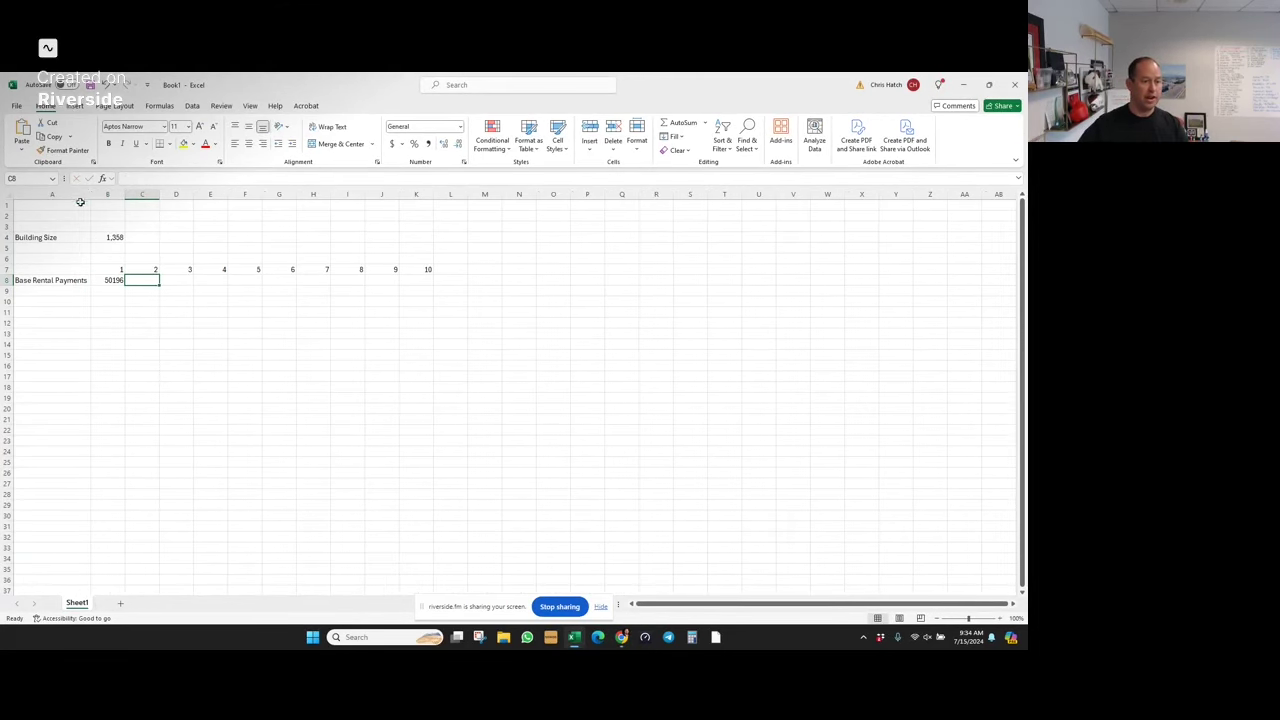
left_click_drag(91, 194, 106, 194)
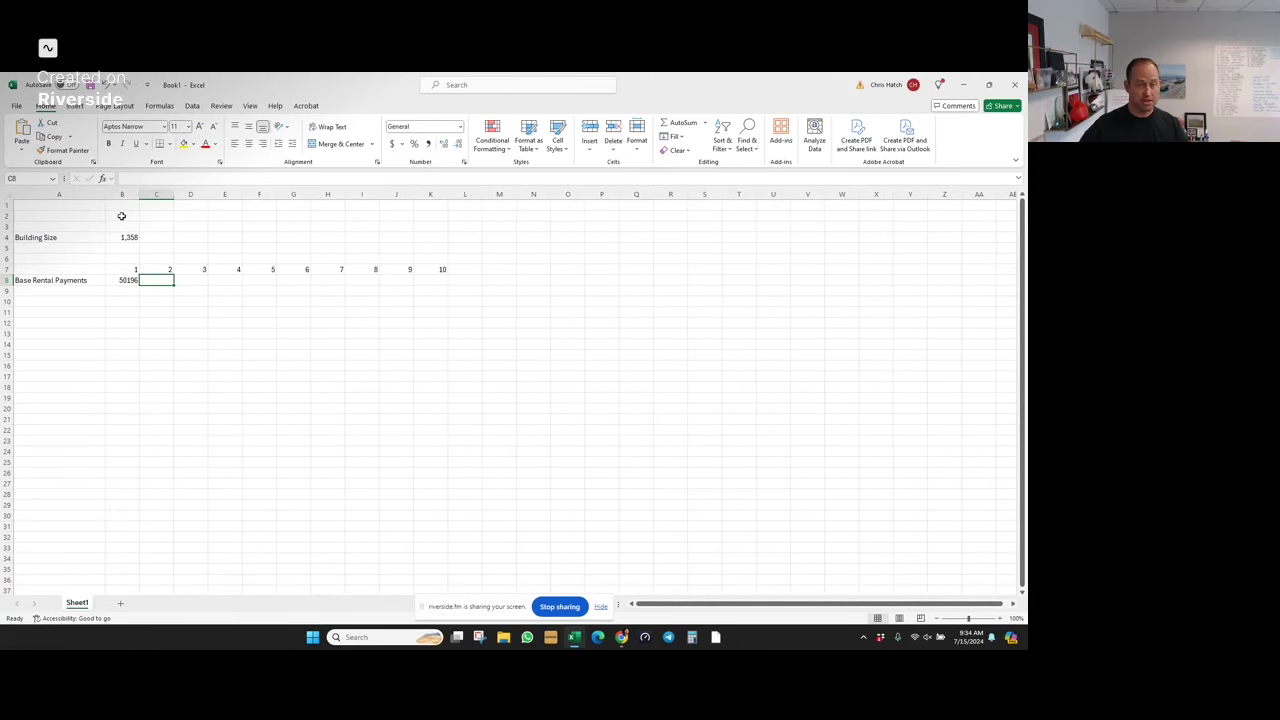
- Copy the year 1 base rent from B8 across to years 2 and 3
left_click(195, 283)
left_click(133, 281)
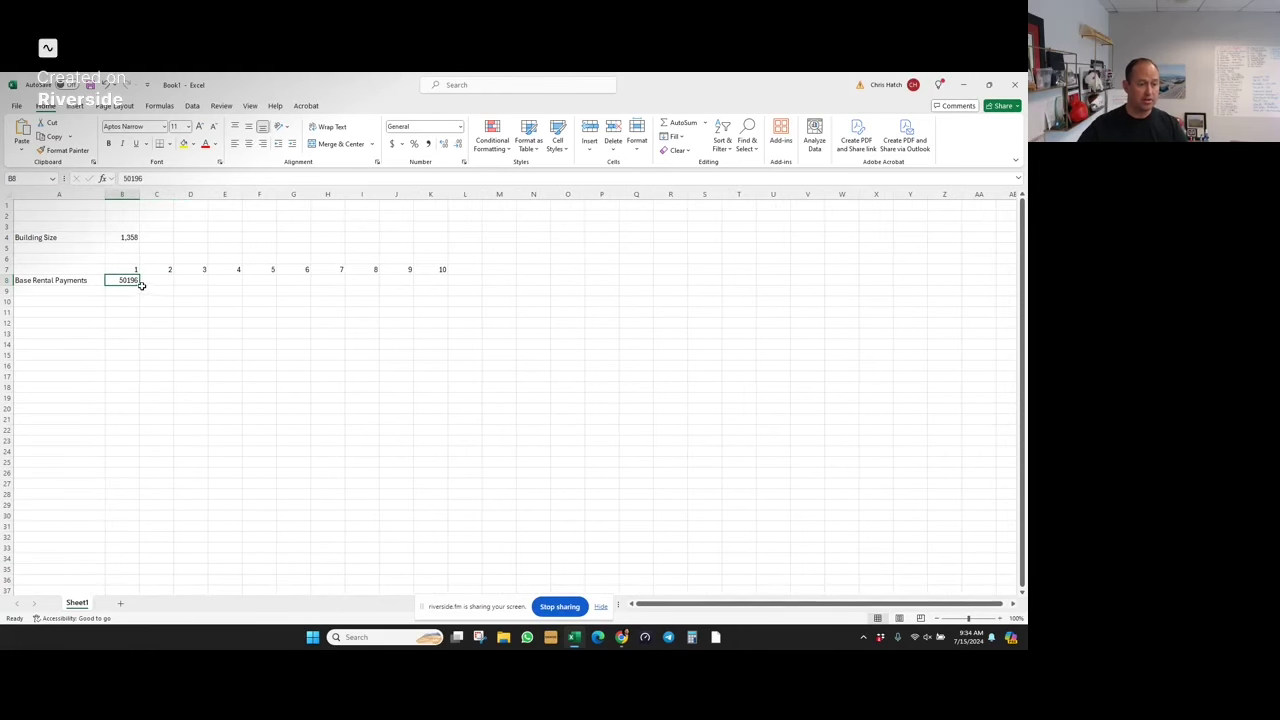
left_click_drag(141, 285, 203, 283)
- Calculate the year 4 rent in E8 with a 10% increase for the final quarter: =D8*.75+D8*1.1*.25
left_click(226, 281)
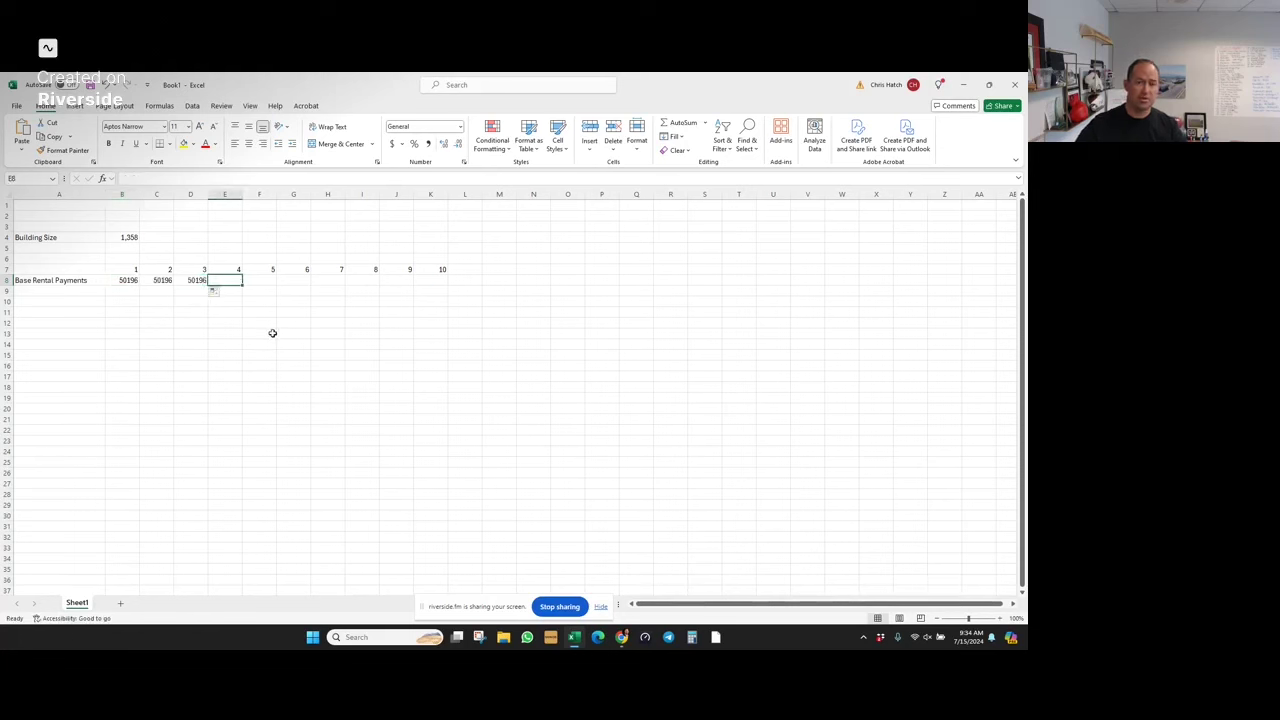
type("=")
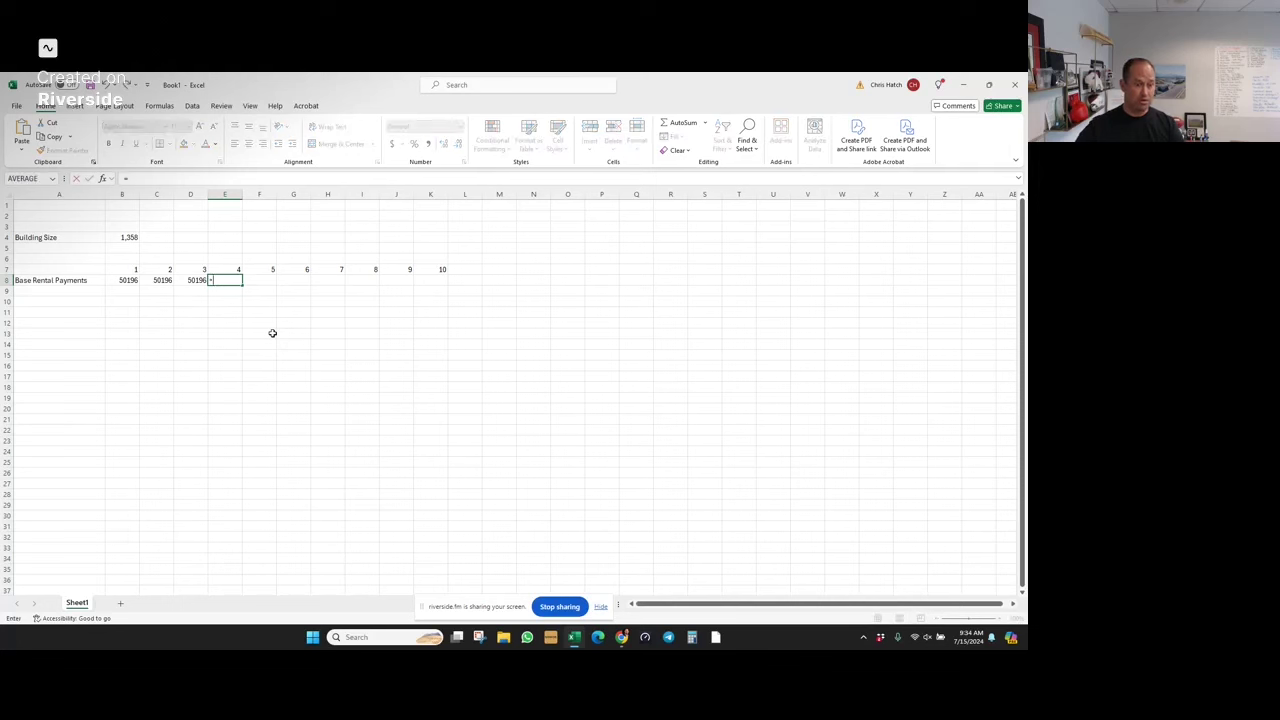
key("Left")
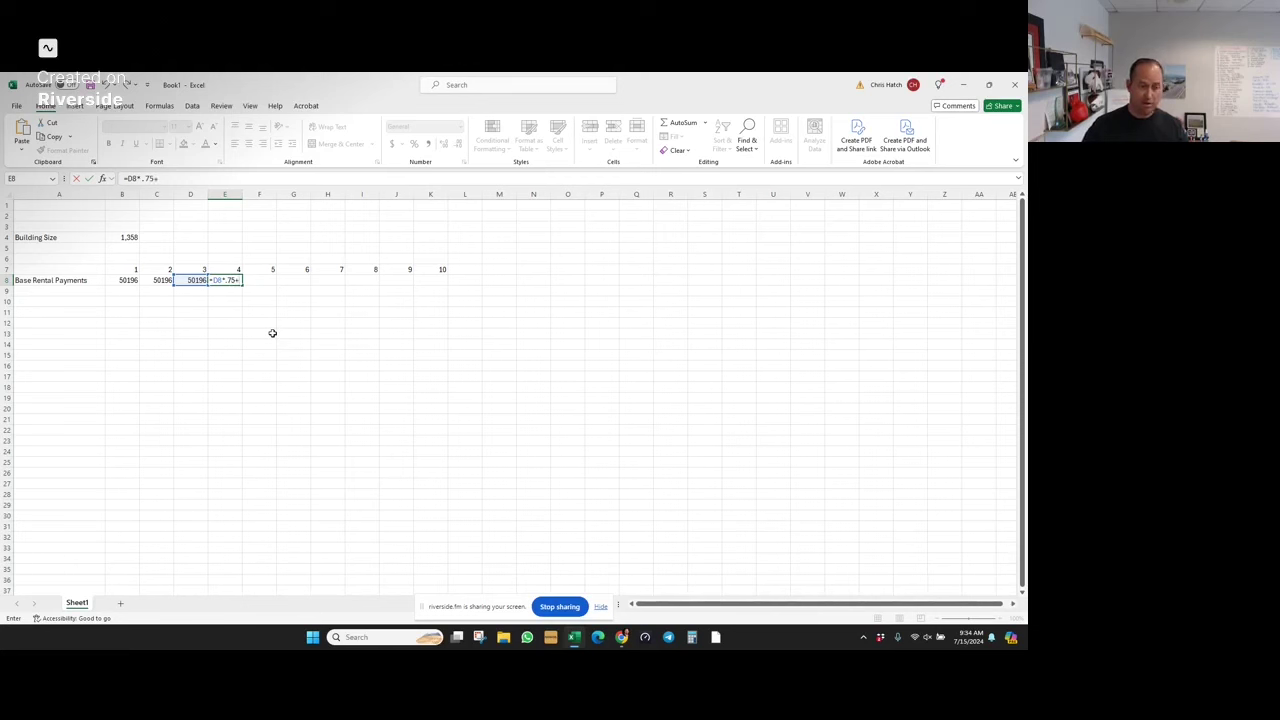
left_click(195, 281)
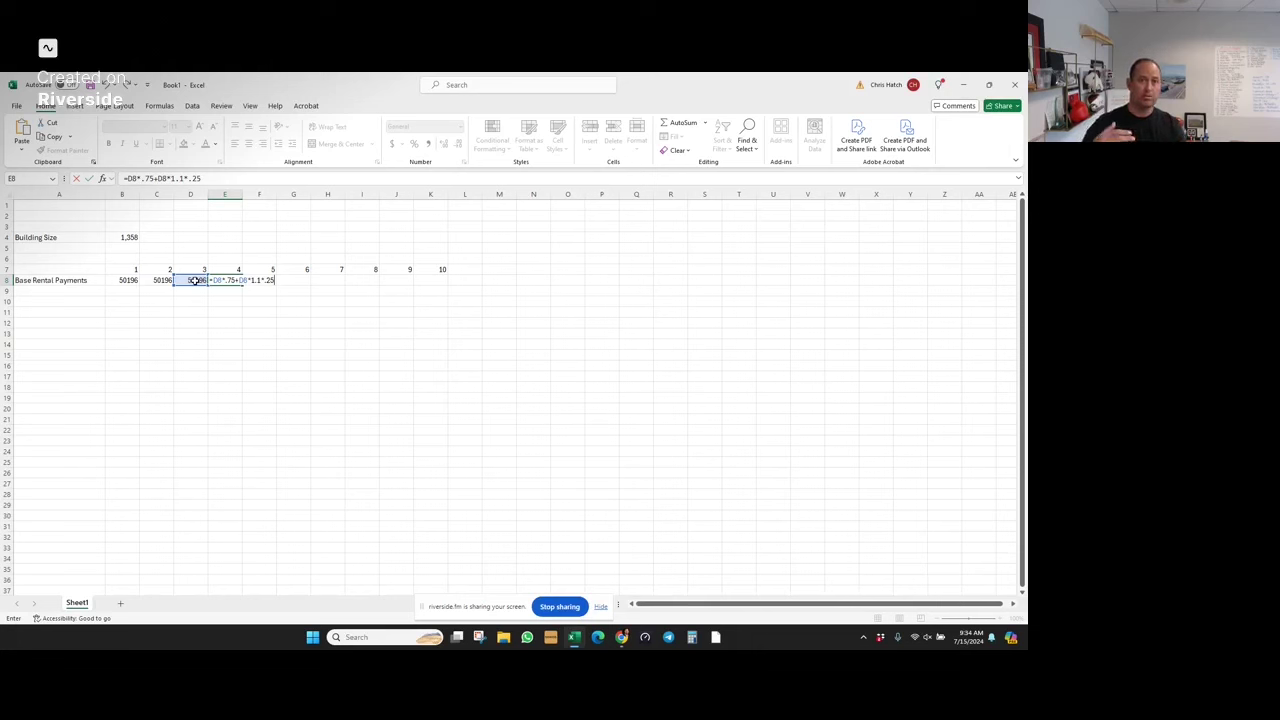
key("Return")
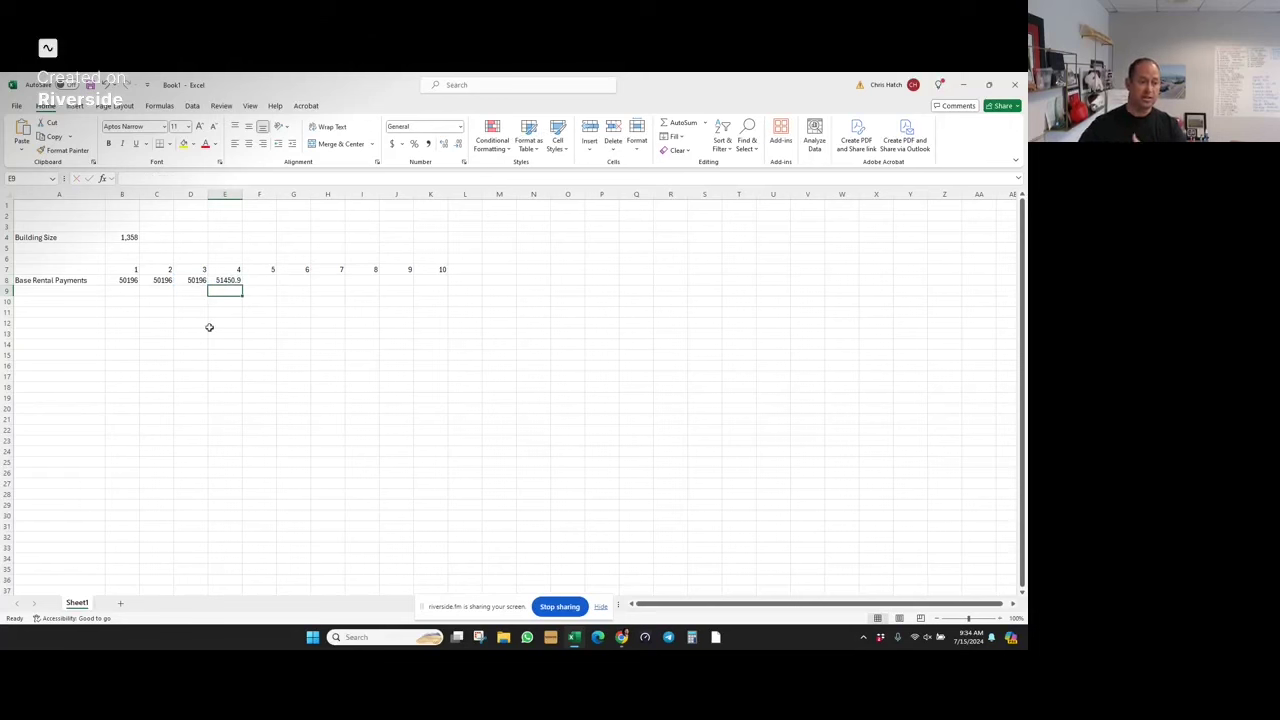
- Calculate the year 5 rent in F8 as the year 3 rent plus 10%: =D8*1.1
left_click(263, 280)
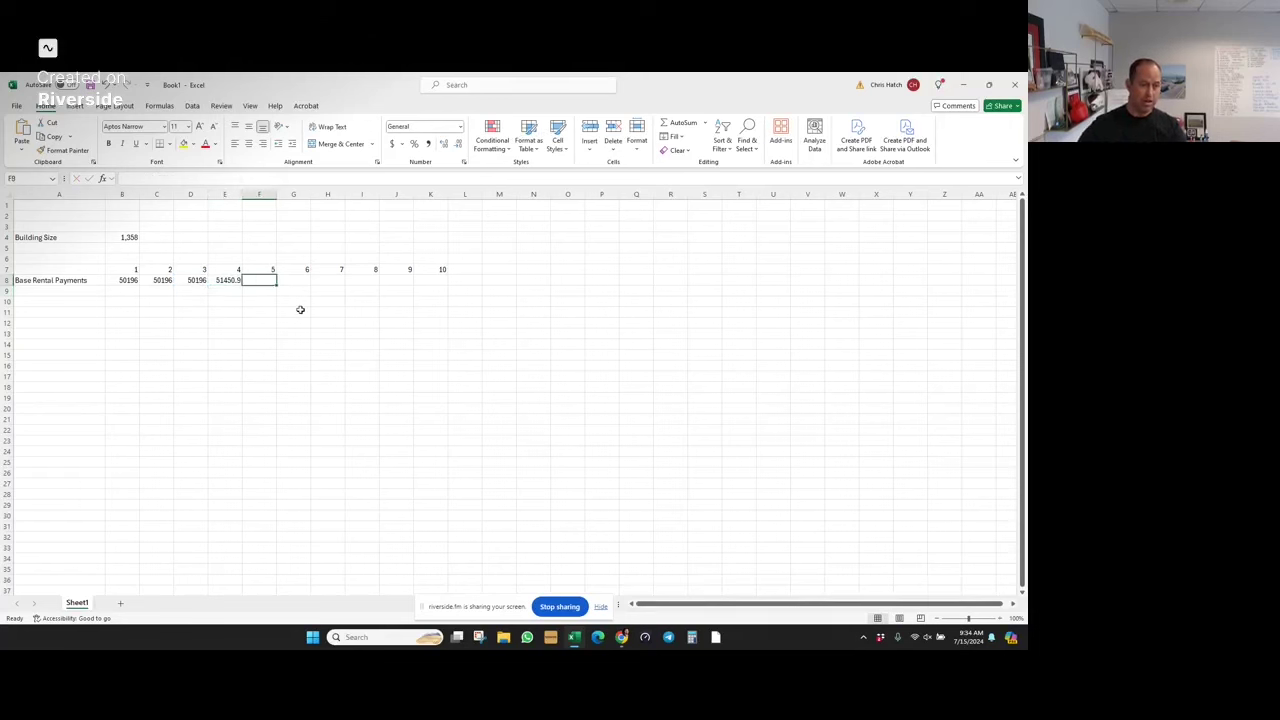
type("=")
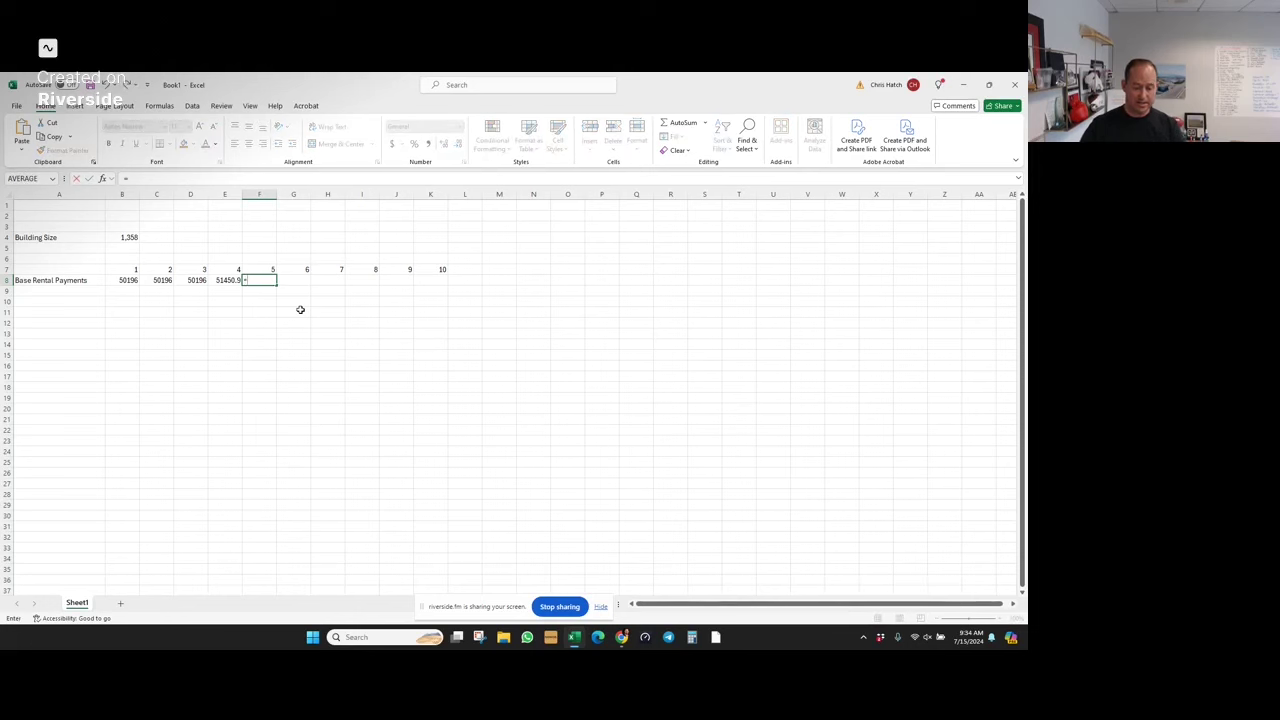
key("Left")
key("Left")
type("*")
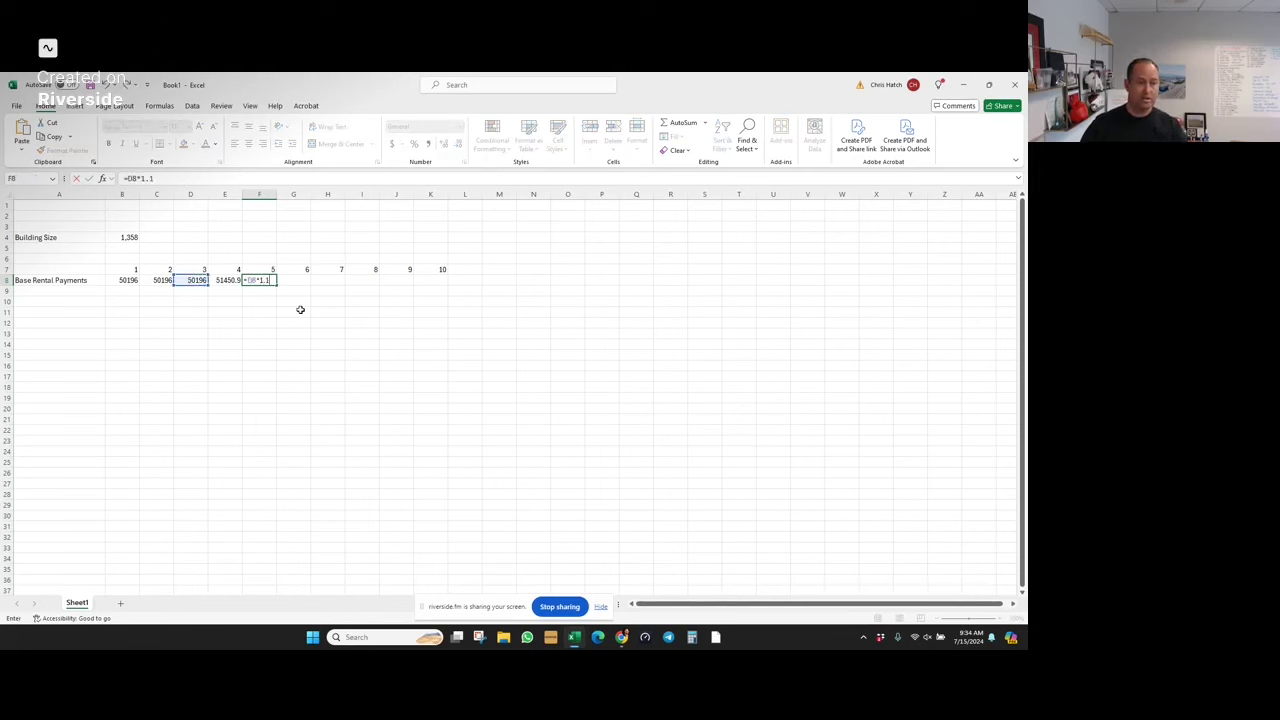
type("1.1")
key("Return")
key("Up")
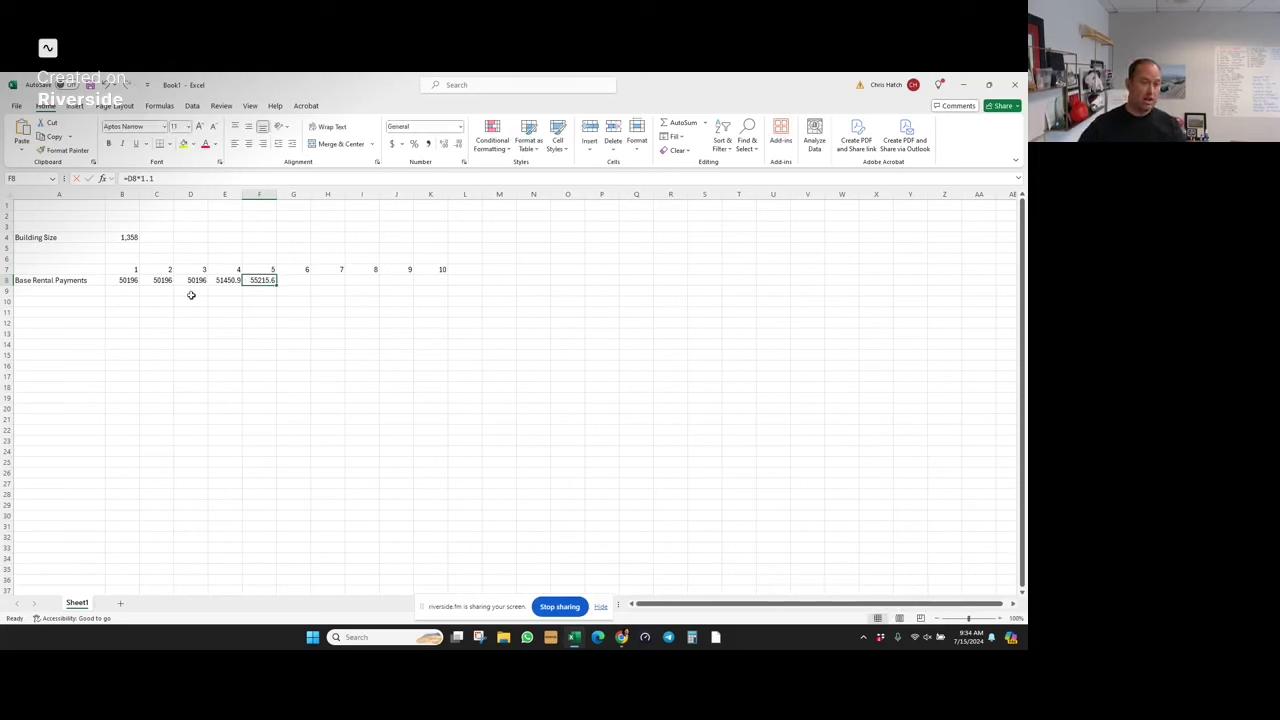
- Number a temporary five-year count, 1 to 5, in E6:I6 above lease years 4 through 8
left_click(224, 259)
type("1")
key("Tab")
type("2")
key("Tab")
type("3")
key("Tab")
type("4")
key("Tab")
type("5")
key("Tab")
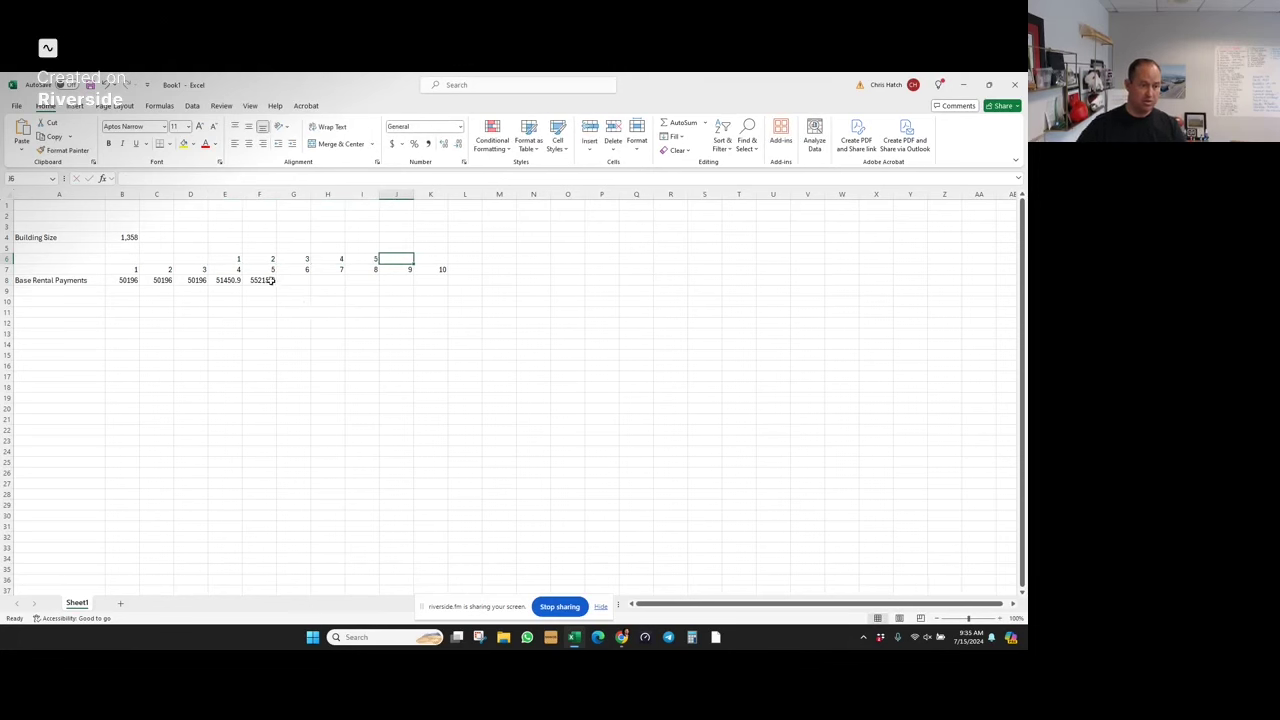
- Carry the year 5 rent into years 6 and 7 with =F8 in G8 and =G8 in H8
left_click(275, 283)
left_click_drag(276, 284, 343, 286)
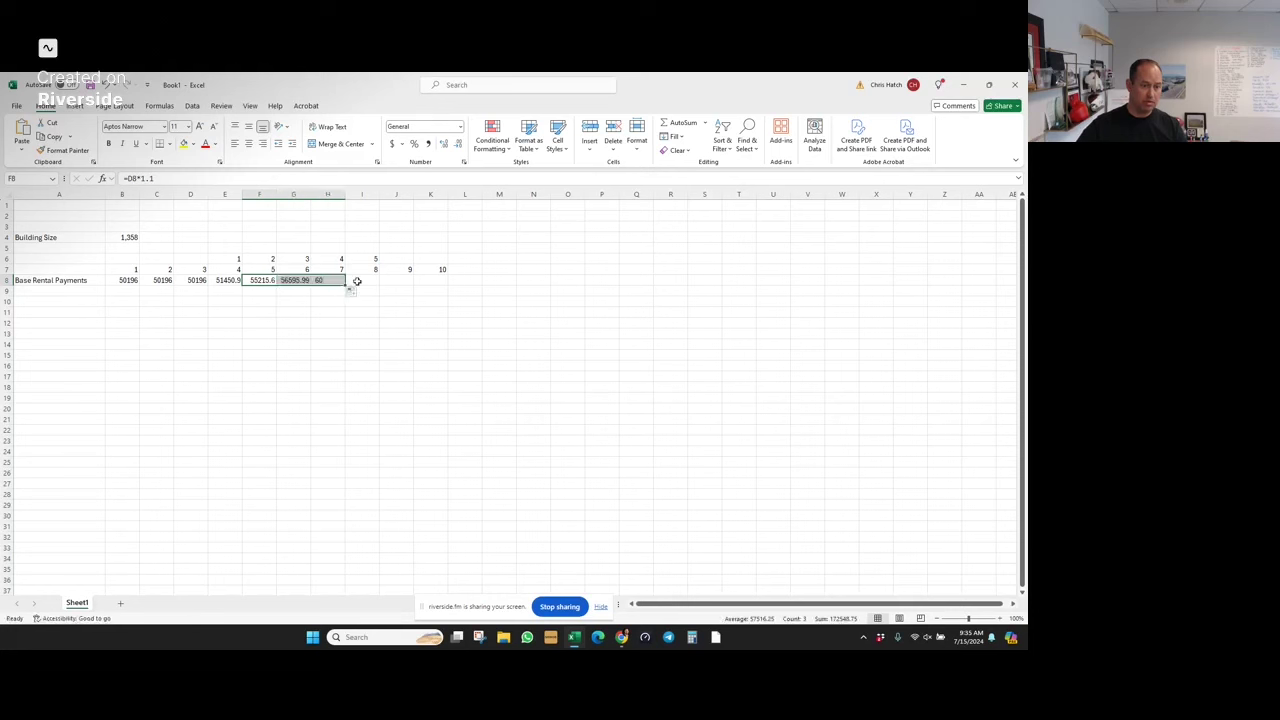
left_click(300, 281)
type("=F8")
key("Tab")
type("=G8")
key("Tab")
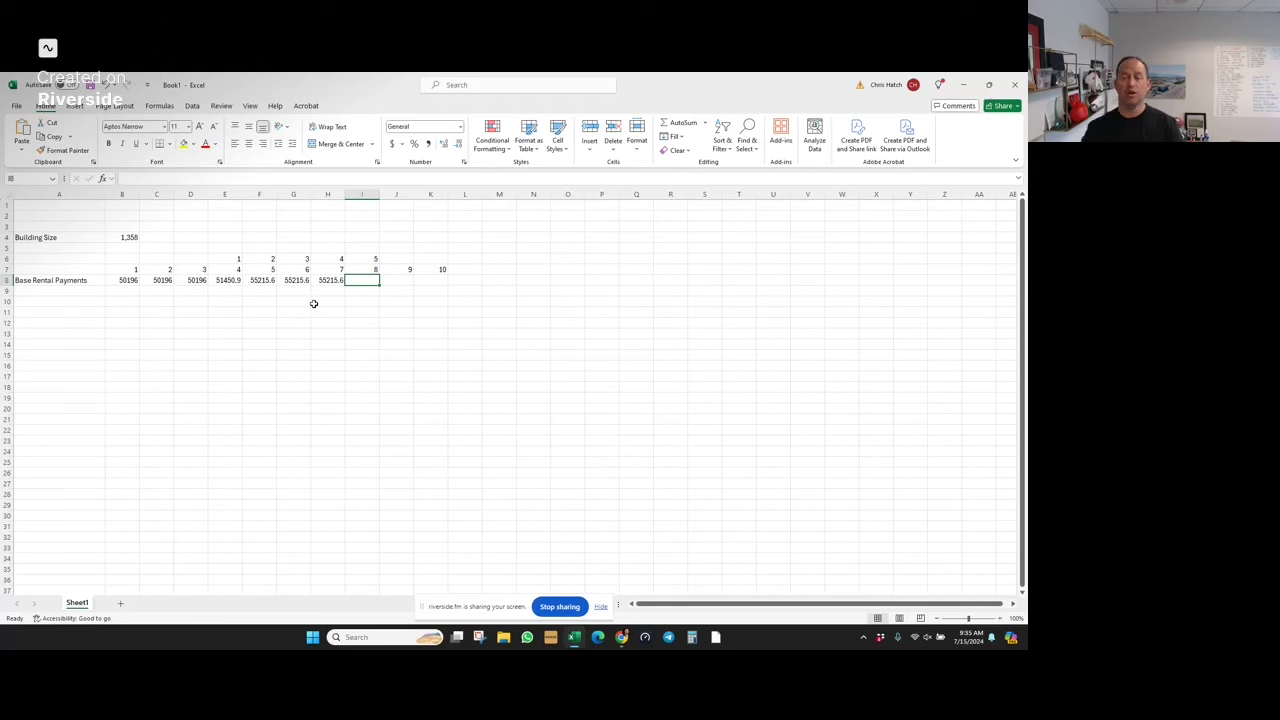
- Copy the year 4 formula with the final-quarter 10% increase from E8 into year 8, cell I8
key("Left")
key("Left")
key("Left")
key("Left")
key("ctrl+c")
key("Right")
key("Right")
key("Right")
key("Right")
key("ctrl+v")
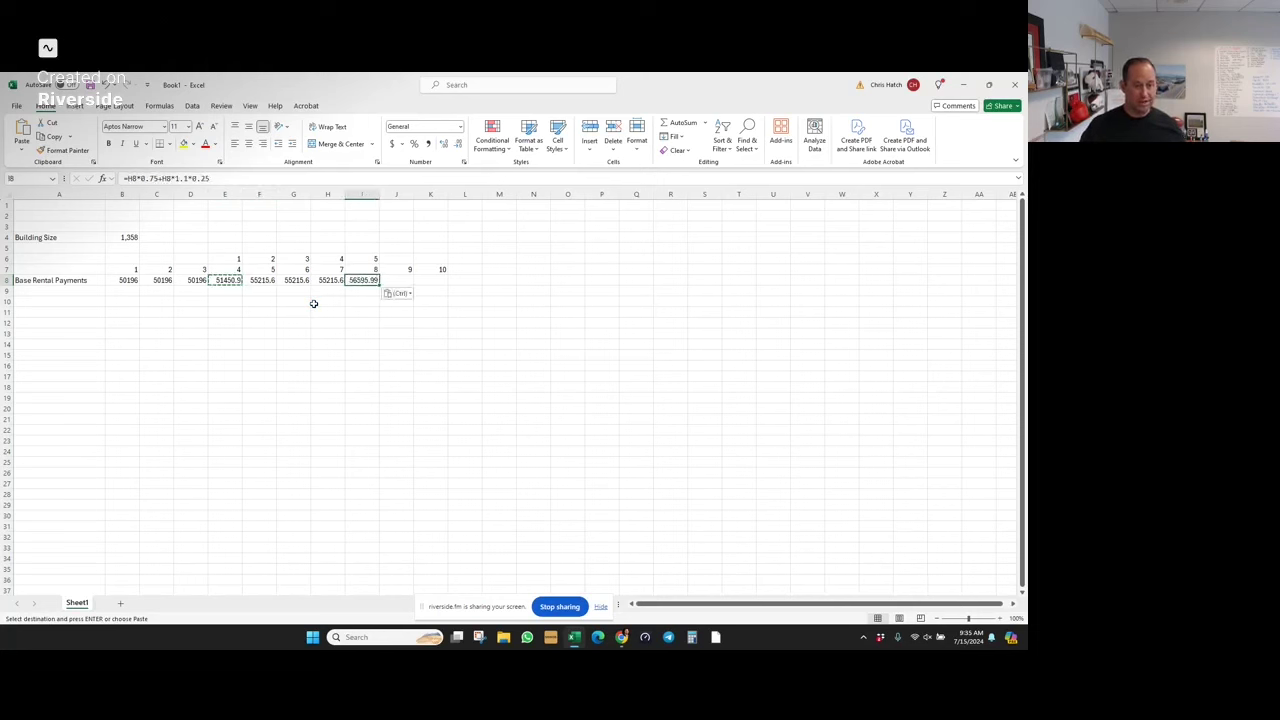
key("Right")
type("=")
key("Left")
key("Left")
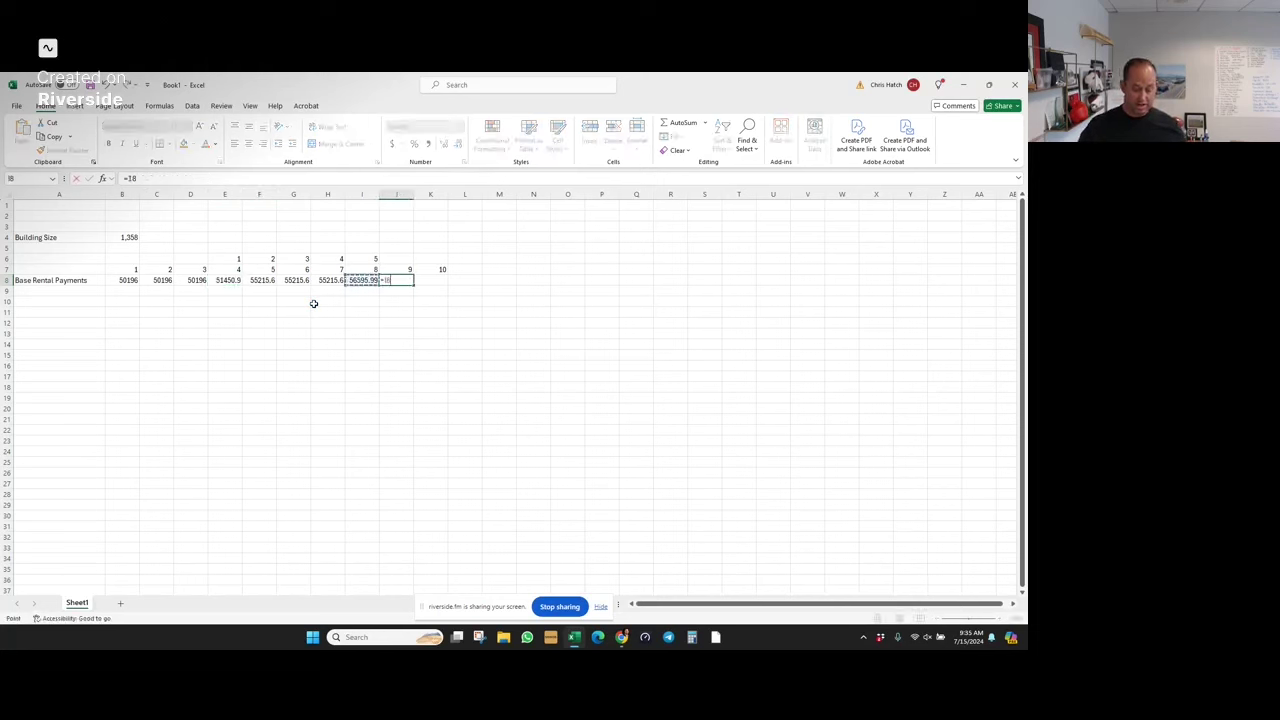
key("Return")
key("Up")
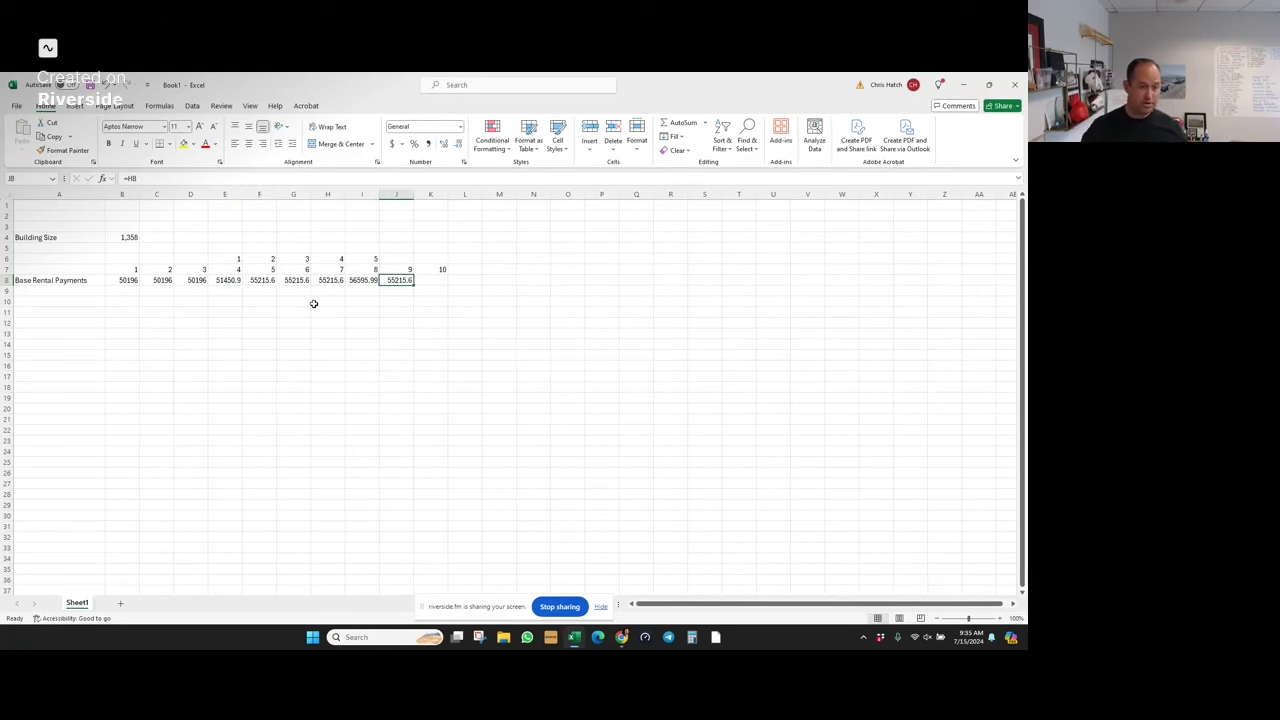
- Calculate the year 9 rent in J8 as =H8*1.1 and carry it into year 10 with =J8 in K8
type("=")
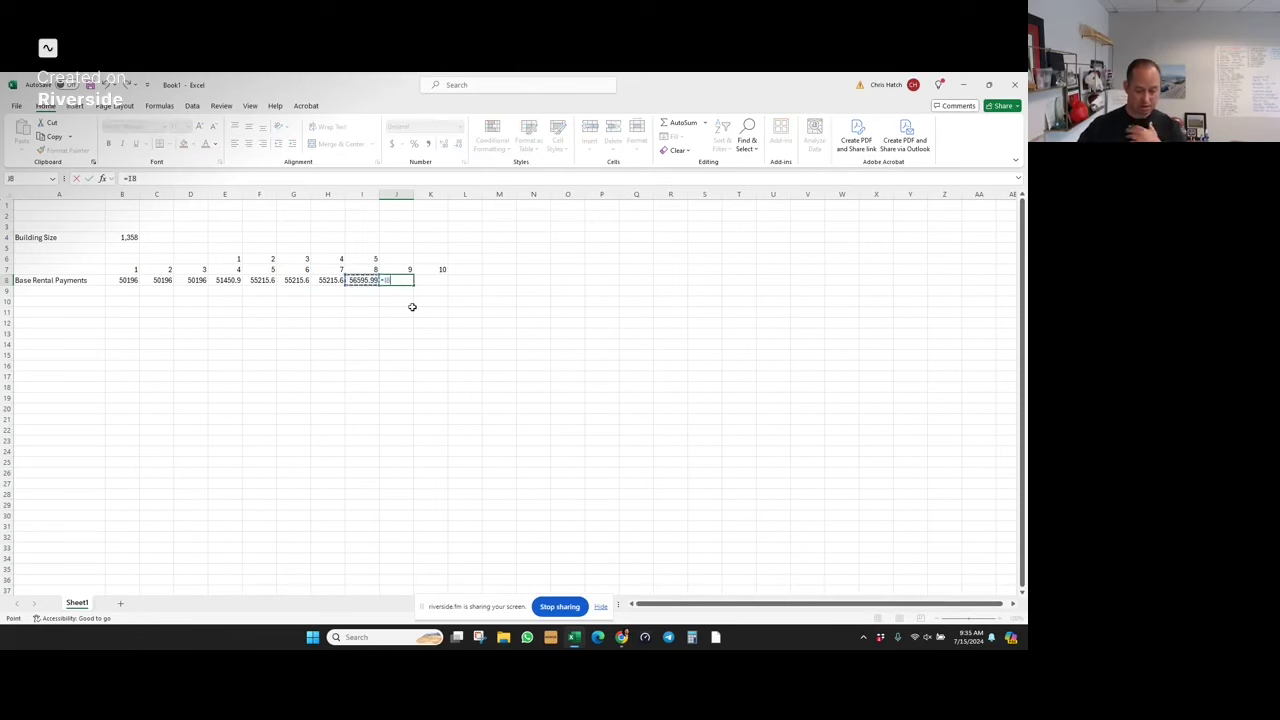
key("Left")
key("Left")
type("*1.1")
key("Return")
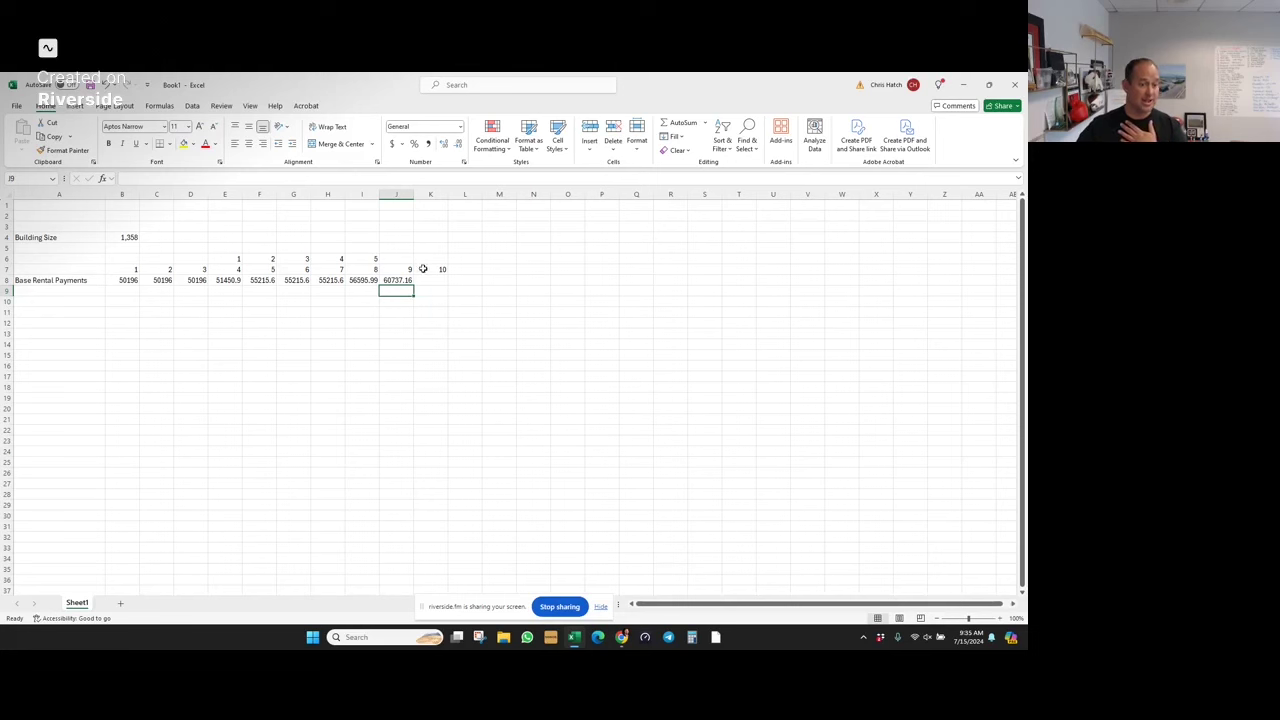
left_click(429, 281)
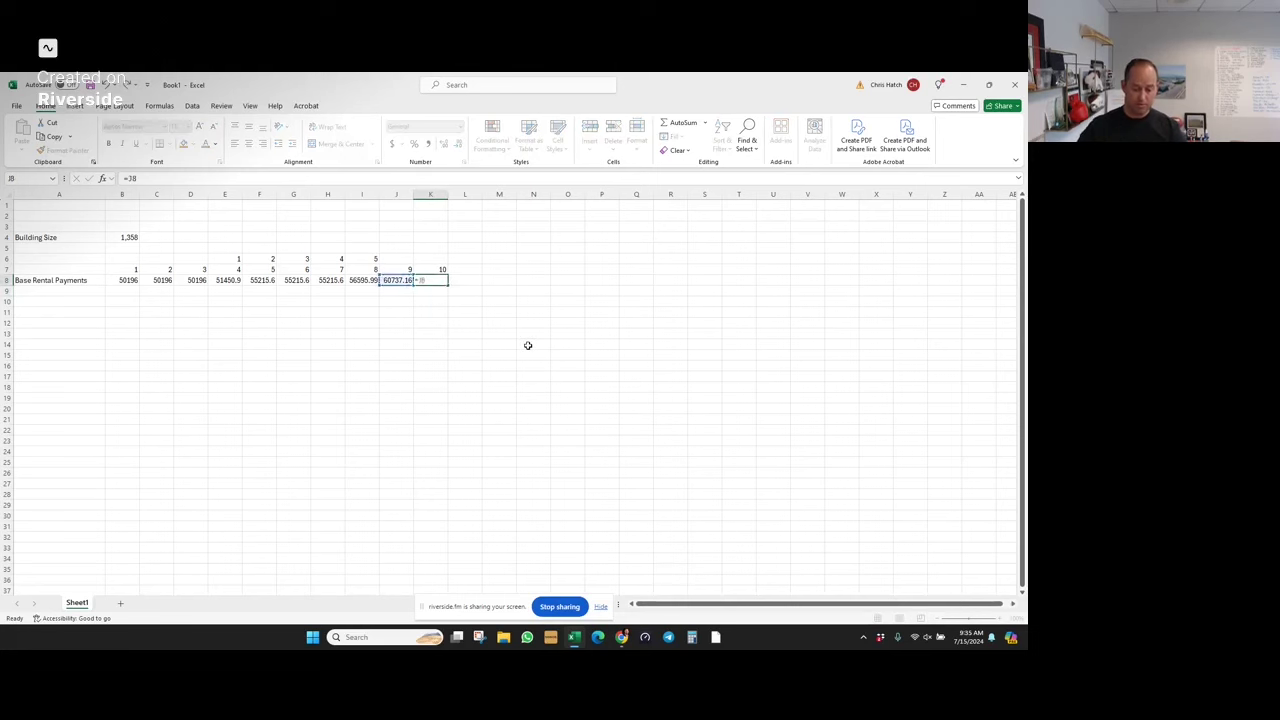
key("Return")
- Clear the temporary count from E6:I6 above the year headings
left_click_drag(236, 257, 365, 258)
key("Delete")
left_click(551, 326)
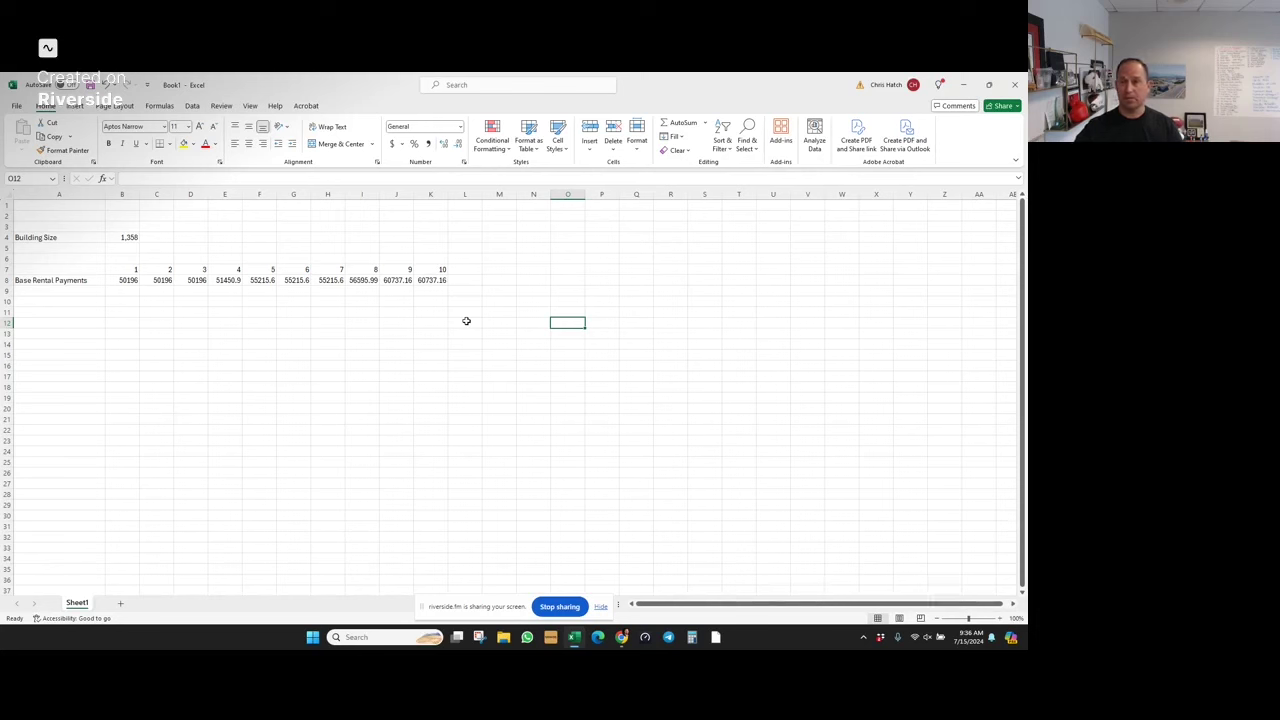
- Apply the dollar accounting format to the base rental payments in B8:K8
left_click(272, 311)
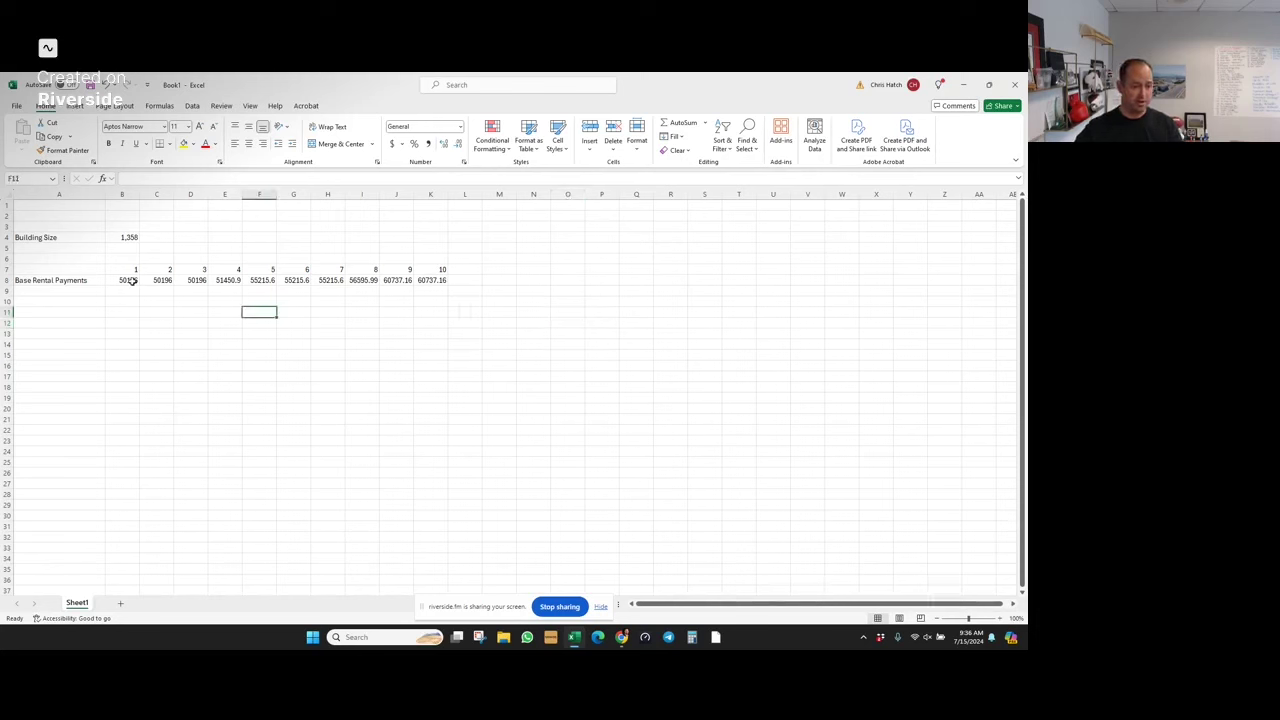
left_click_drag(128, 280, 430, 281)
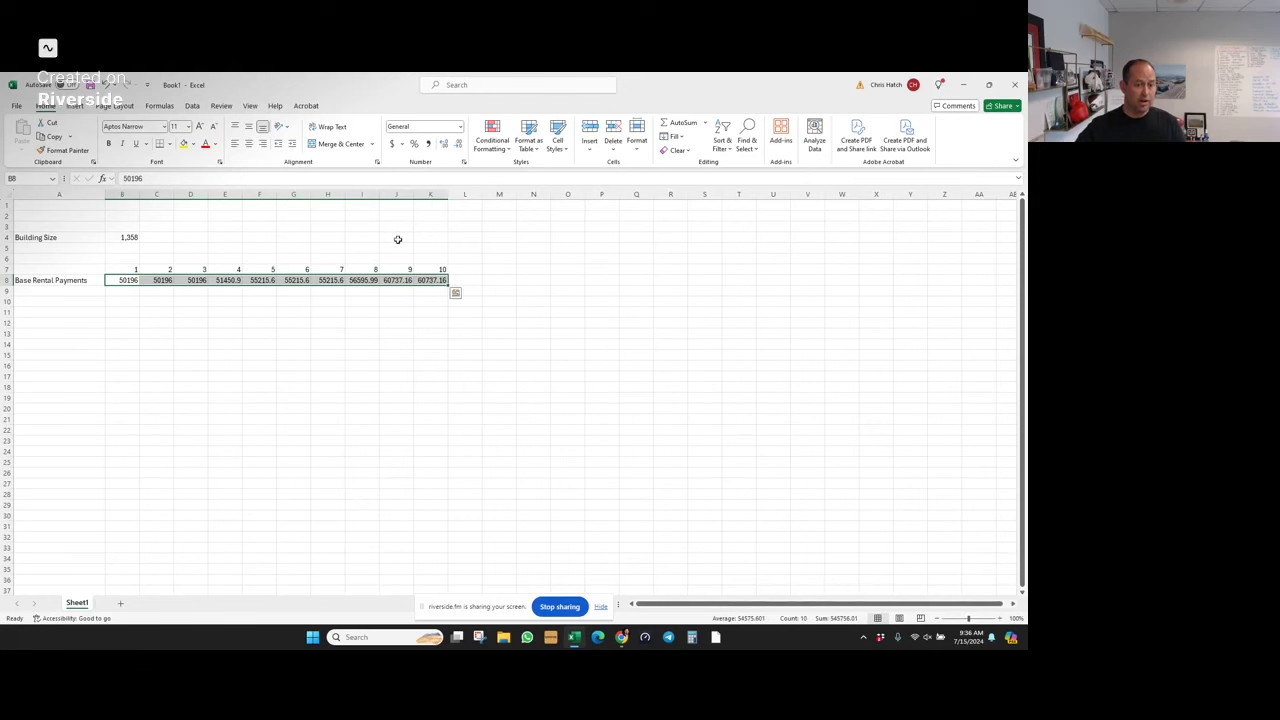
left_click(392, 144)
left_click(522, 395)
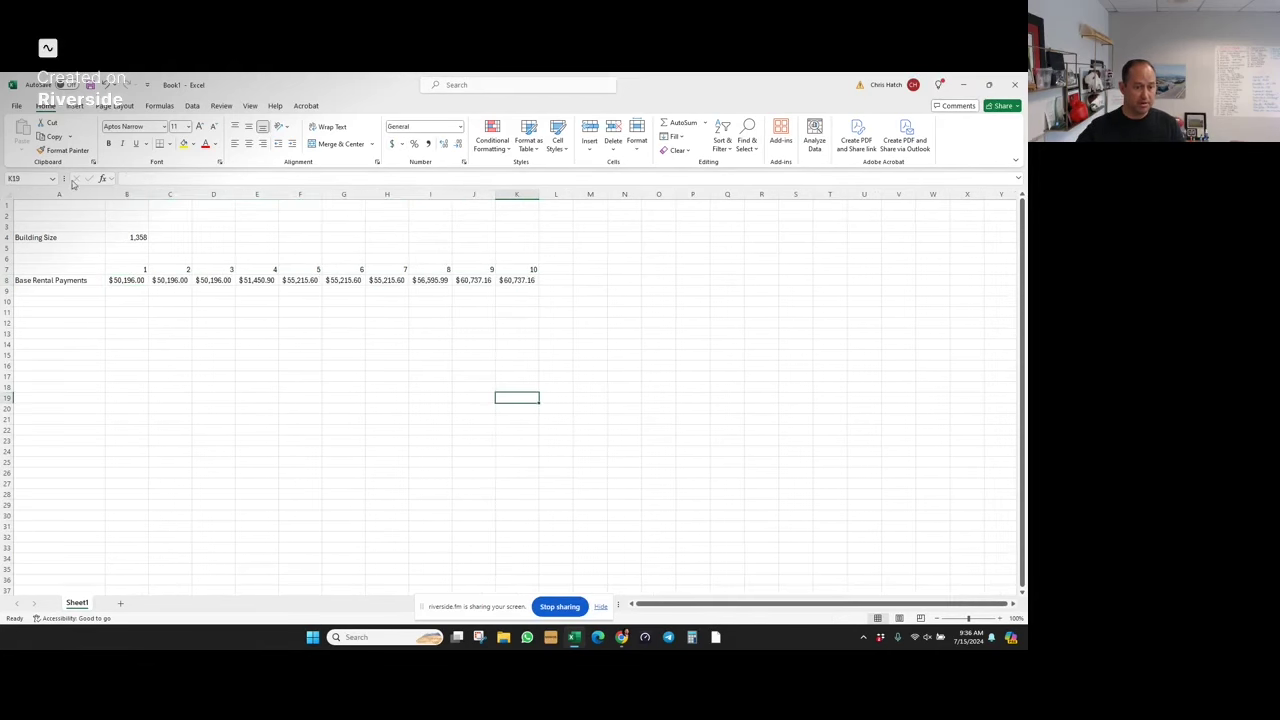
- Center the year headings in B7:K7 and widen columns B through K equally
left_click_drag(147, 266, 530, 268)
left_click(248, 144)
left_click(211, 359)
left_click_drag(126, 194, 520, 192)
left_click_drag(148, 194, 159, 194)
left_click(338, 328)
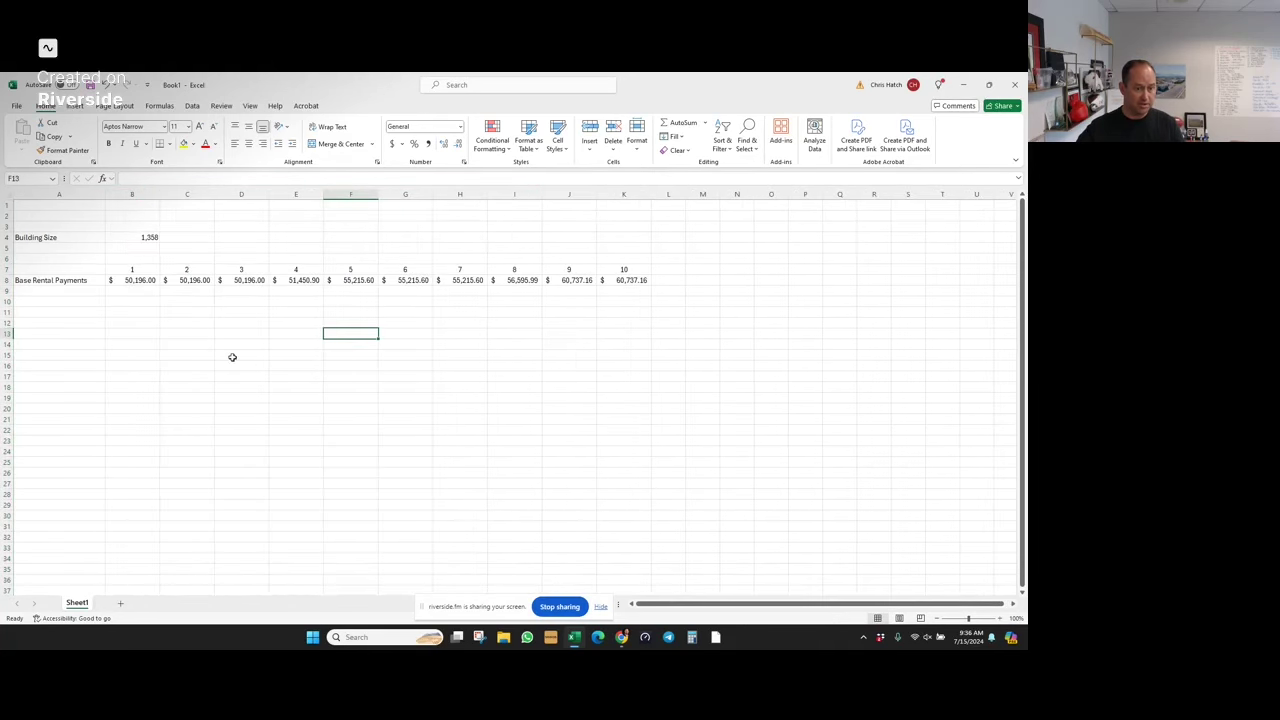
- Switch to the Crexi listing to examine the property's lease details and marketing description, and return to the Excel workbook
left_click(78, 290)
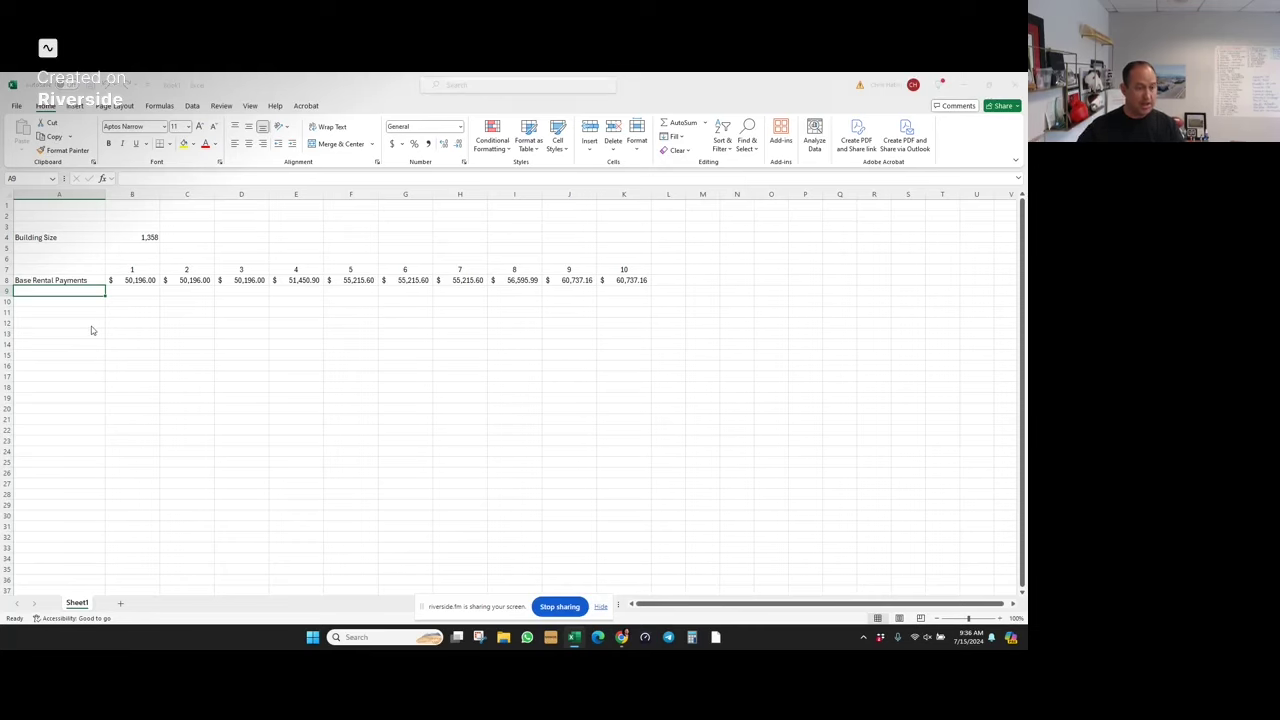
key("alt+Tab")
left_click(669, 371)
scroll(672, 376, "down", 1)
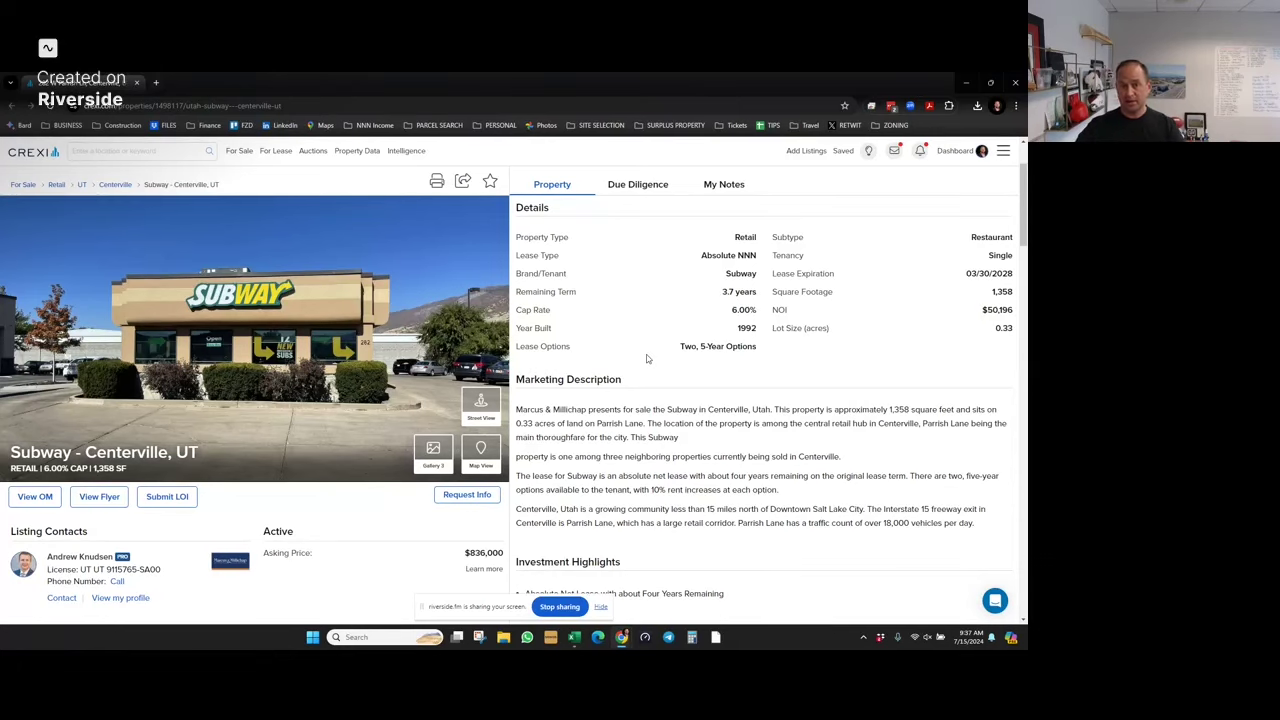
key("alt+Tab")
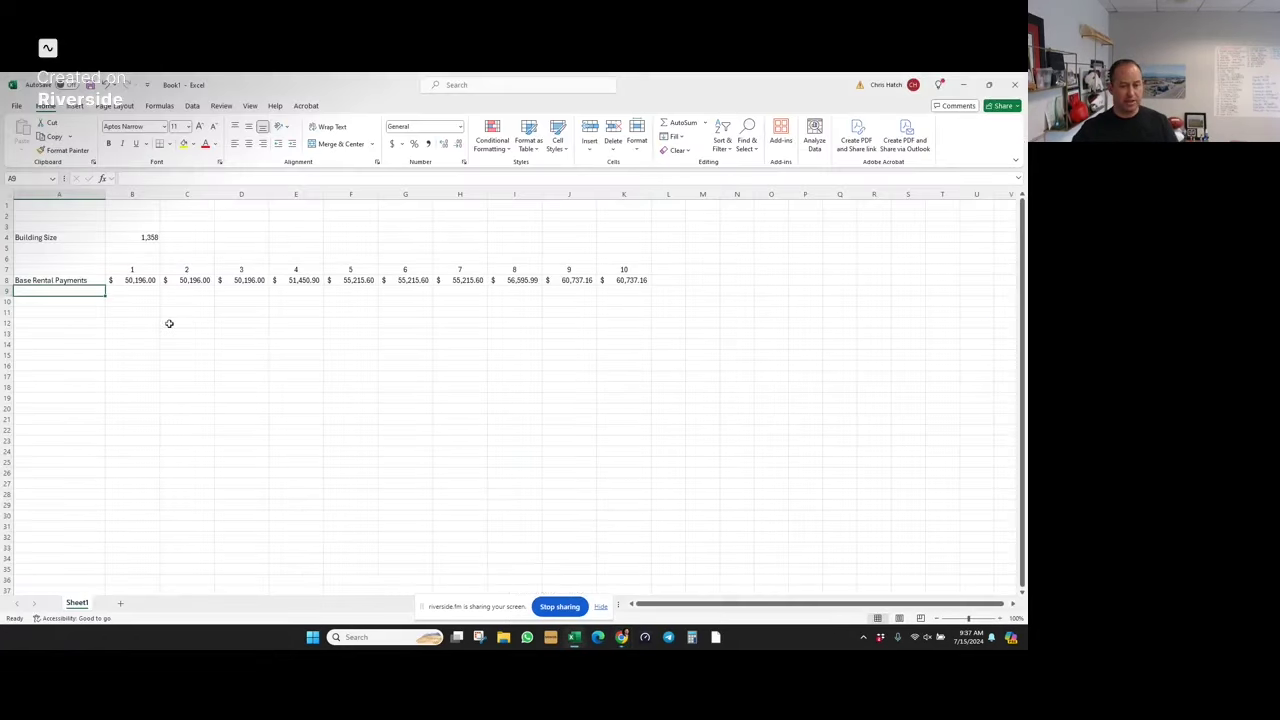
- Add a "Reserve Factor" label in A9 below the base rental payments
left_click(82, 299)
left_click(84, 290)
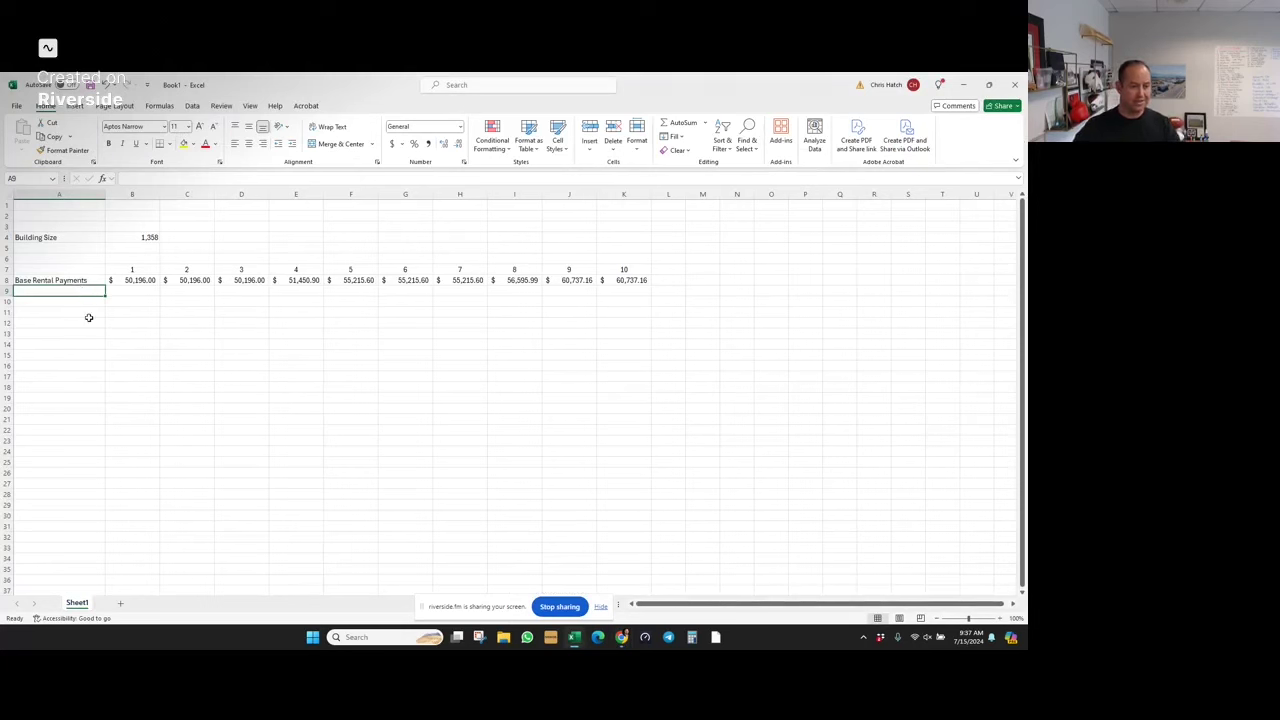
type("Rs")
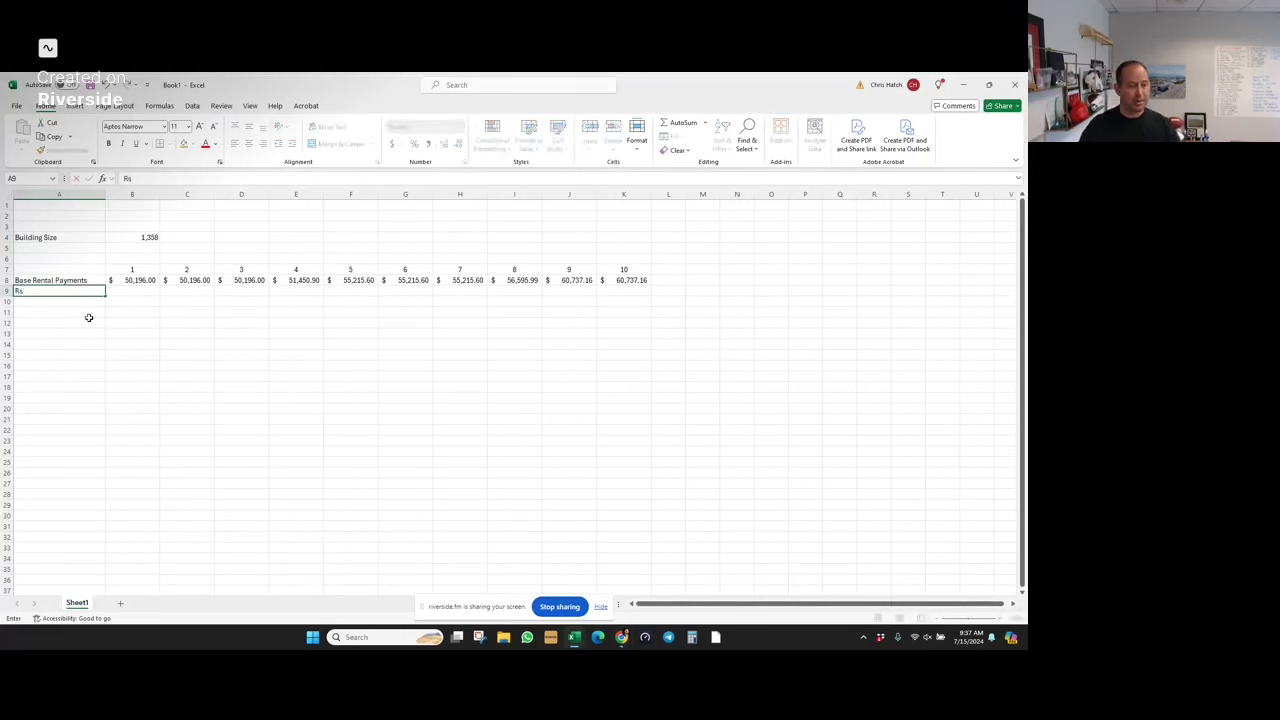
type("serve Factor")
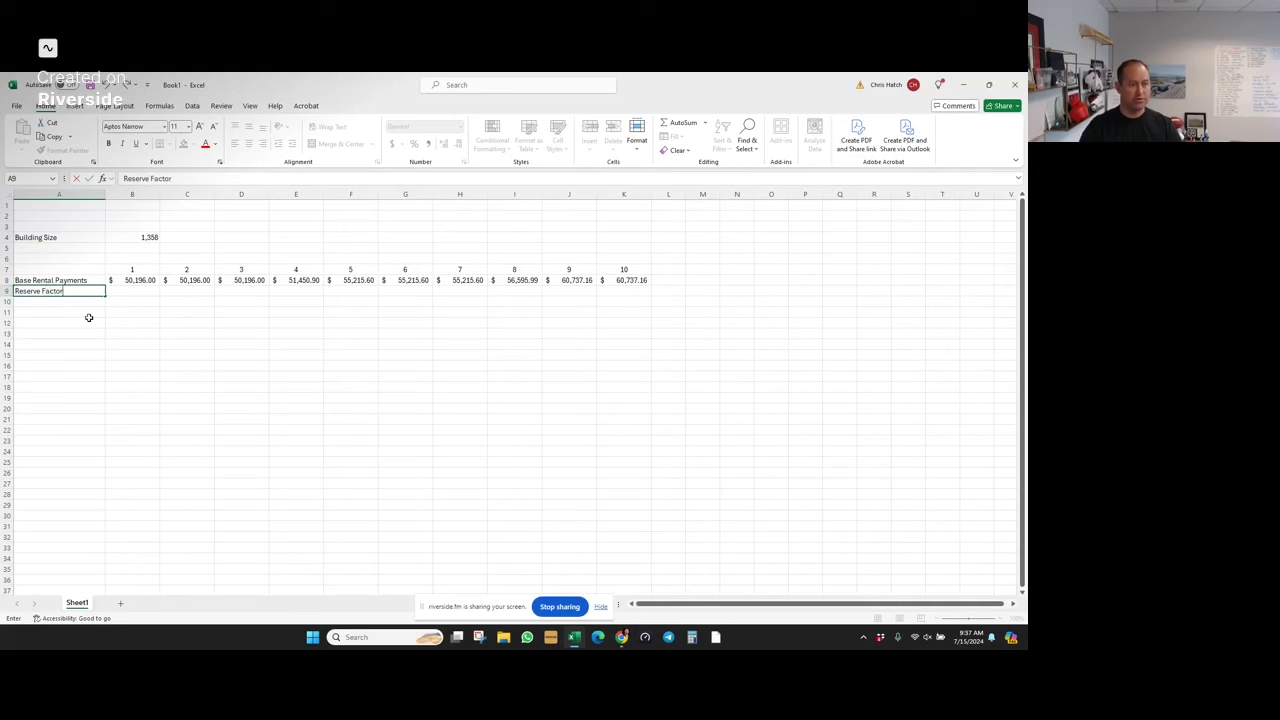
key("Tab")
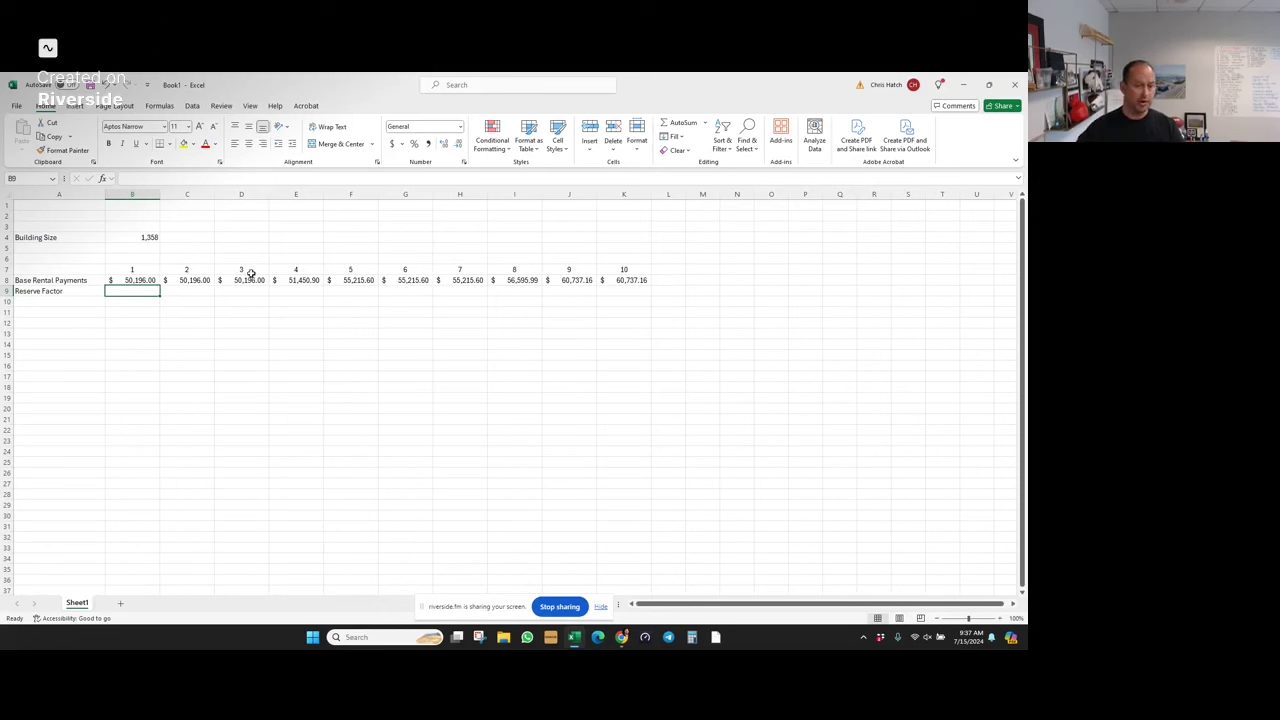
- Append "(-2%)" to the reserve label so A9 reads "Reserve Factor (-2%)"
left_click_drag(250, 271, 249, 289)
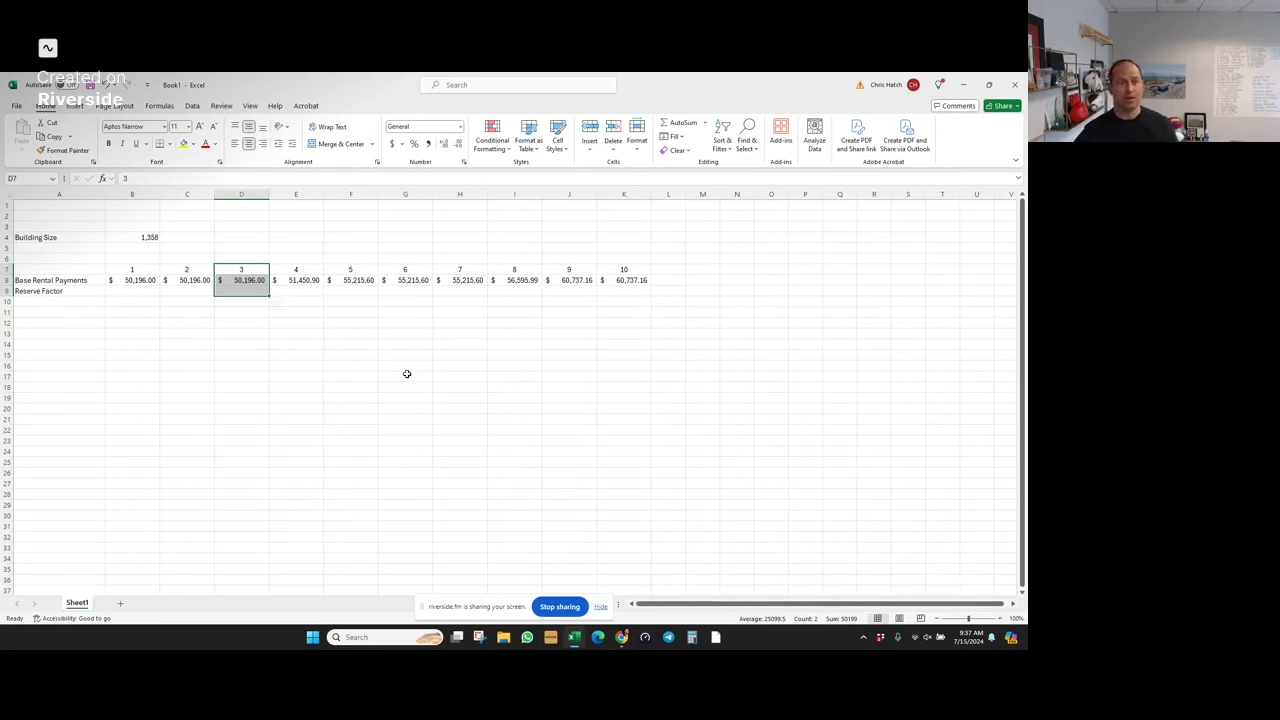
left_click(84, 293)
left_click(191, 178)
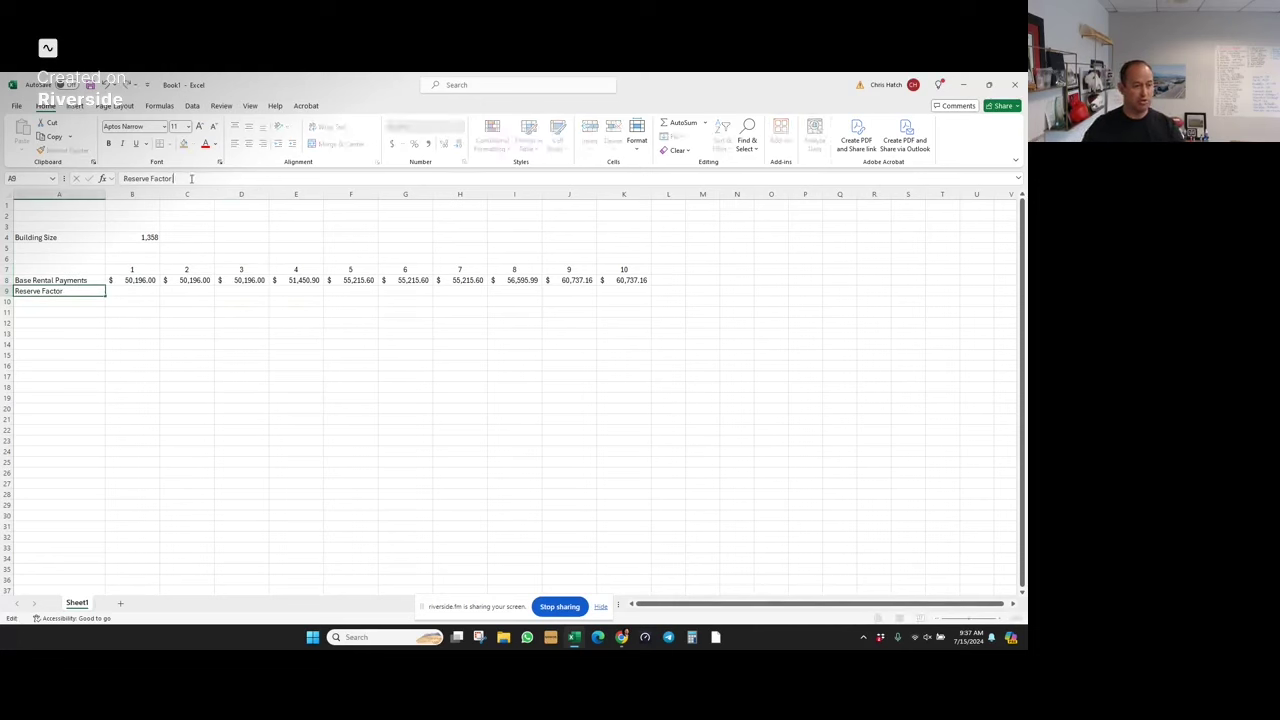
type("(-.0")
key("BackSpace")
key("BackSpace")
key("BackSpace")
type(")")
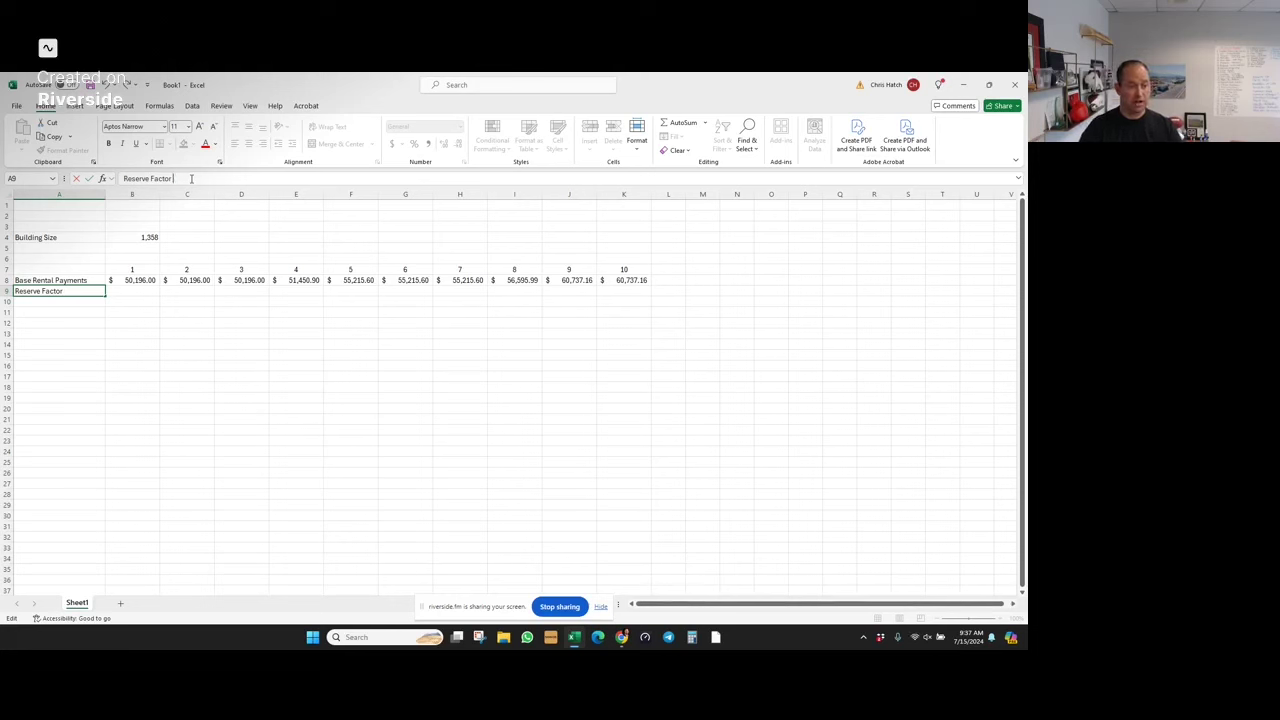
type("-2%")
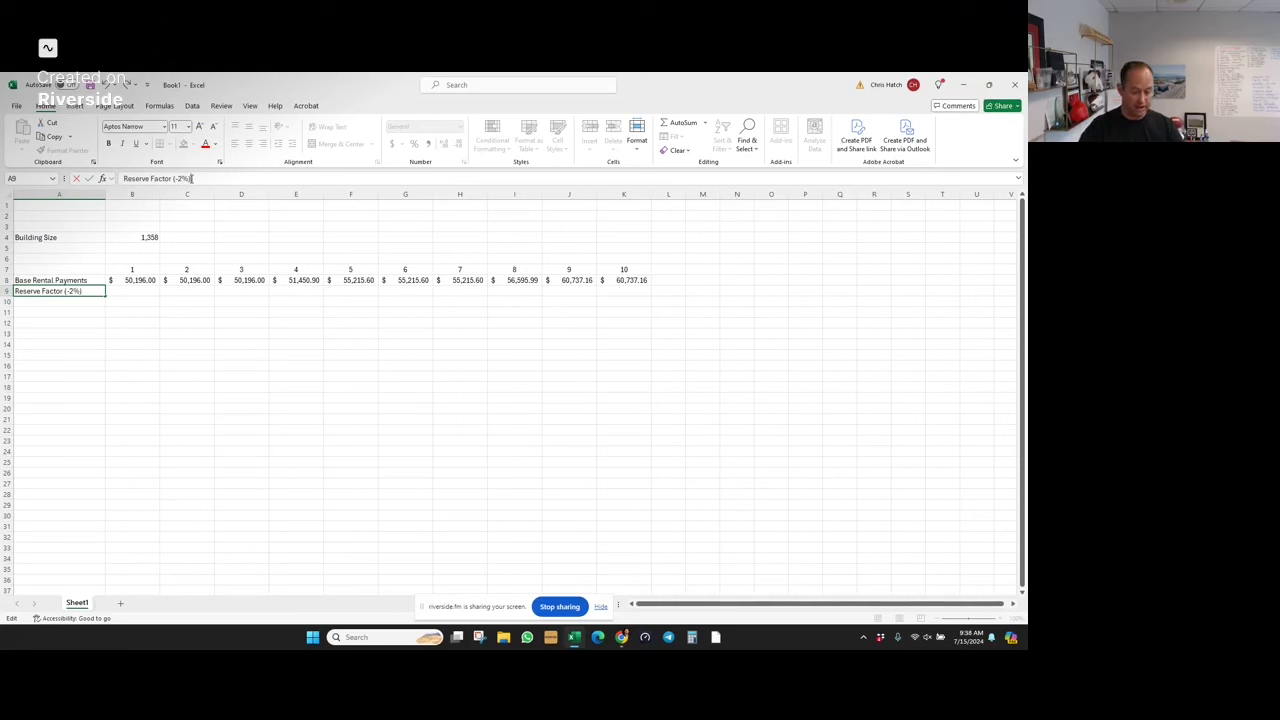
- Calculate the year 1 reserve in B9 as =-0.02*B8 and fill the formula across through K9
key("Tab")
type("-.02*")
key("Up")
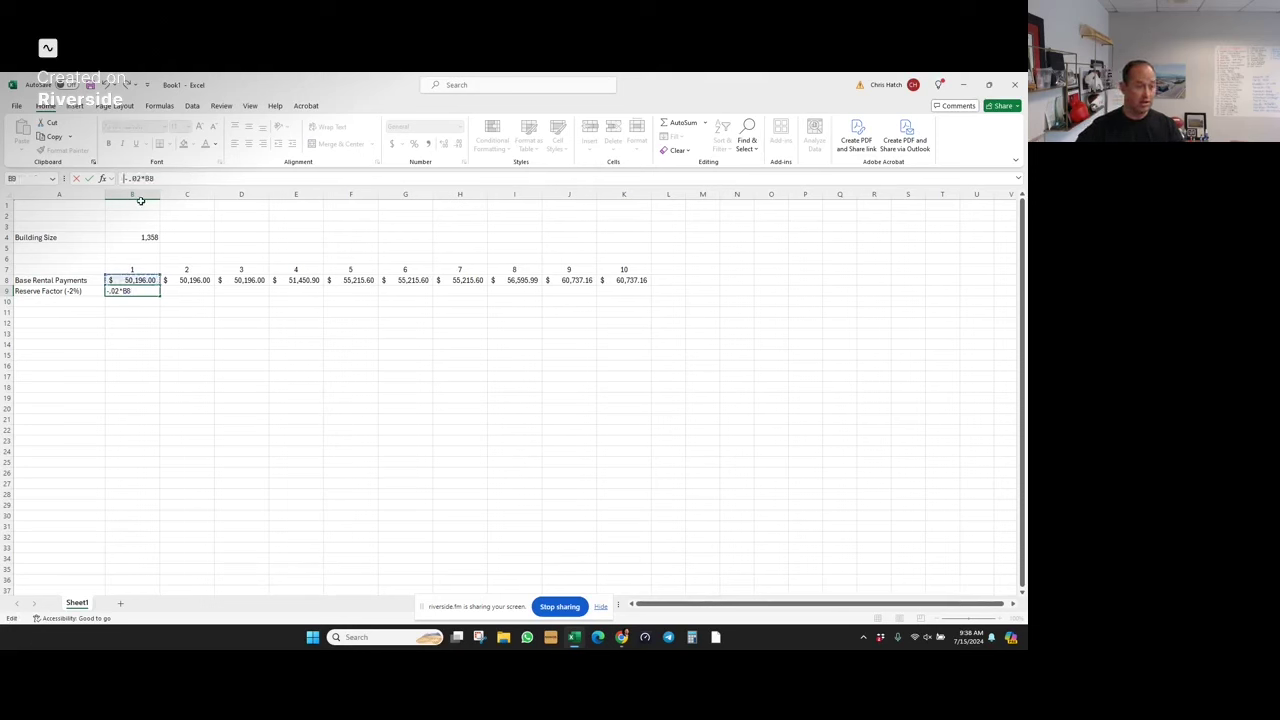
key("Tab")
key("Left")
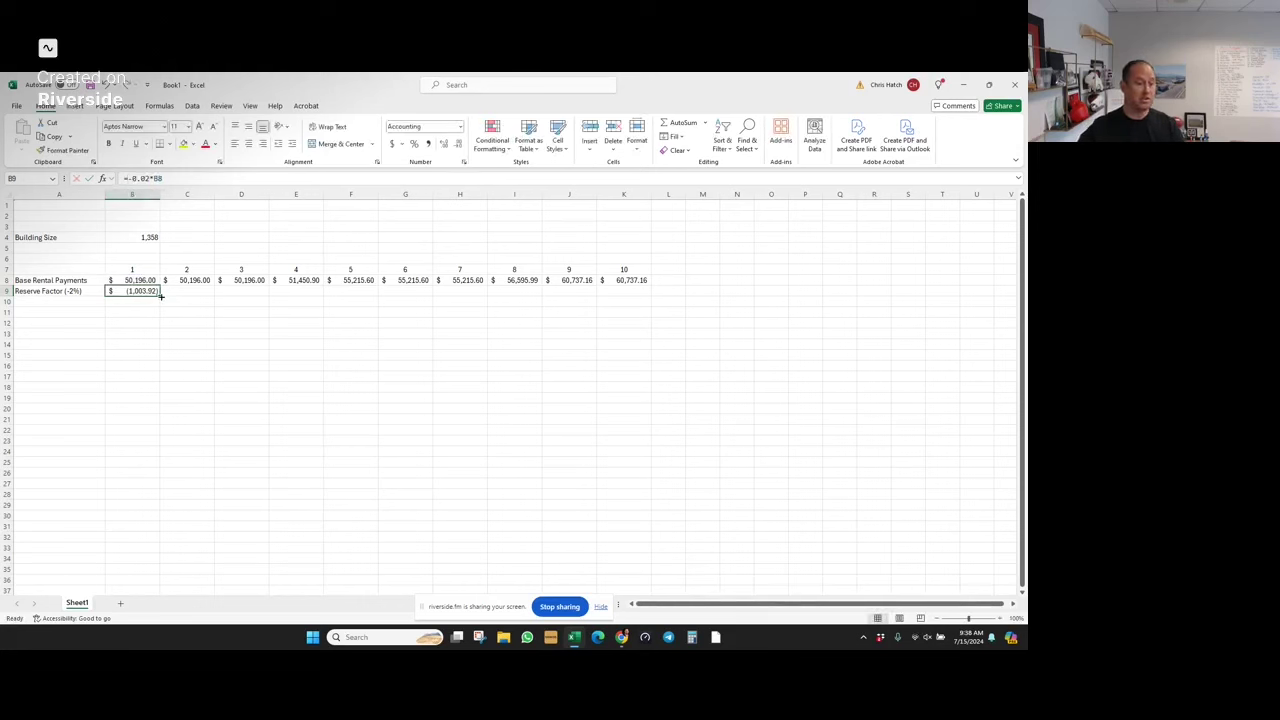
left_click_drag(160, 297, 661, 280)
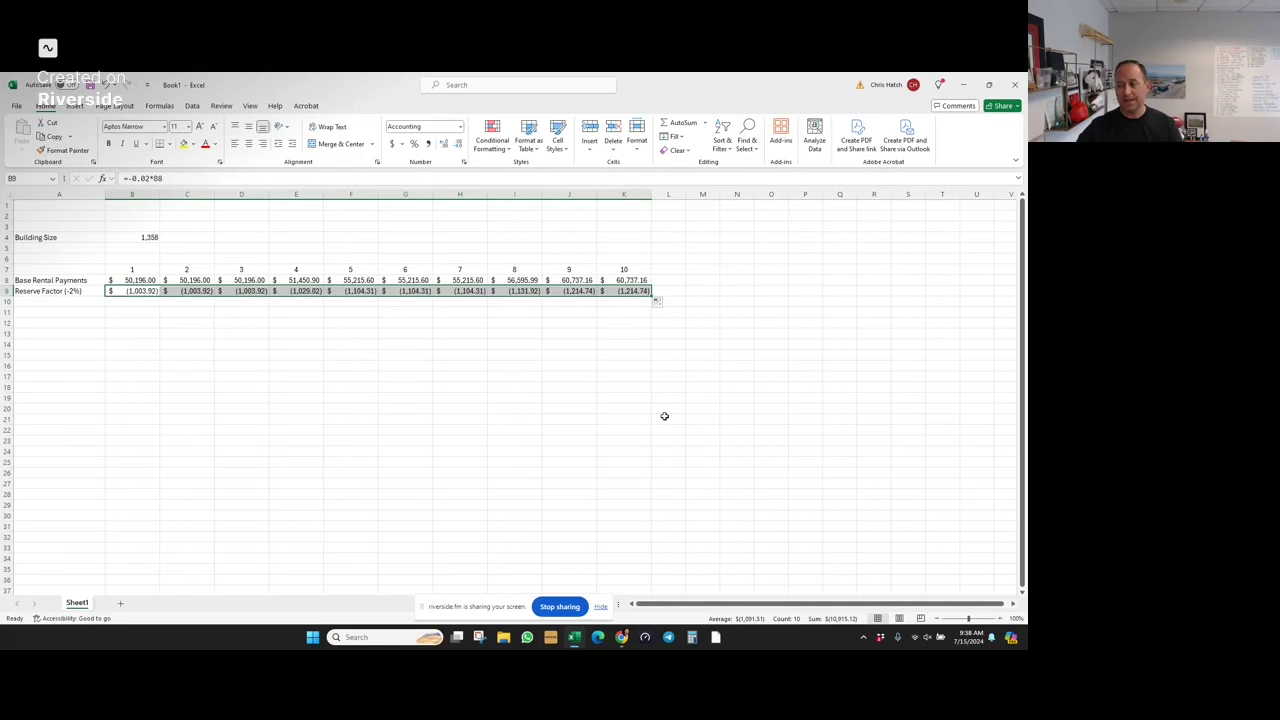
left_click(428, 336)
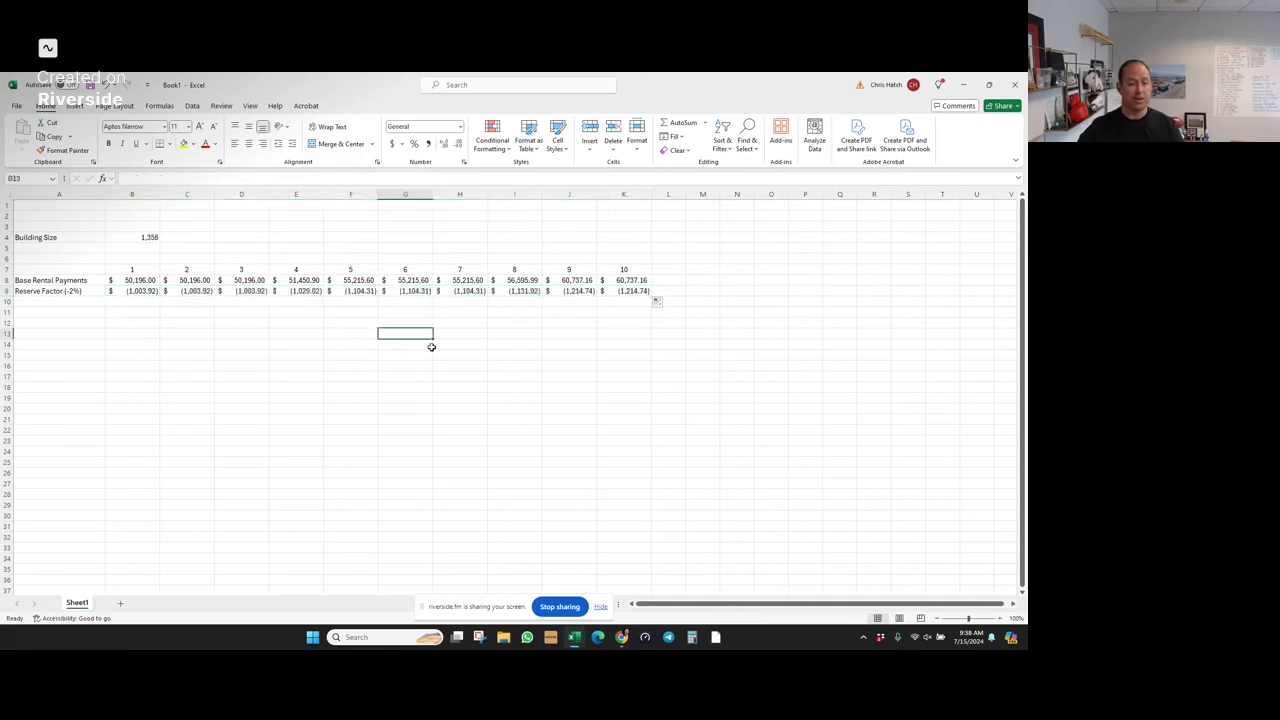
- Add an "Estimated Cash Flow" label in A10 below the reserve row
left_click(82, 302)
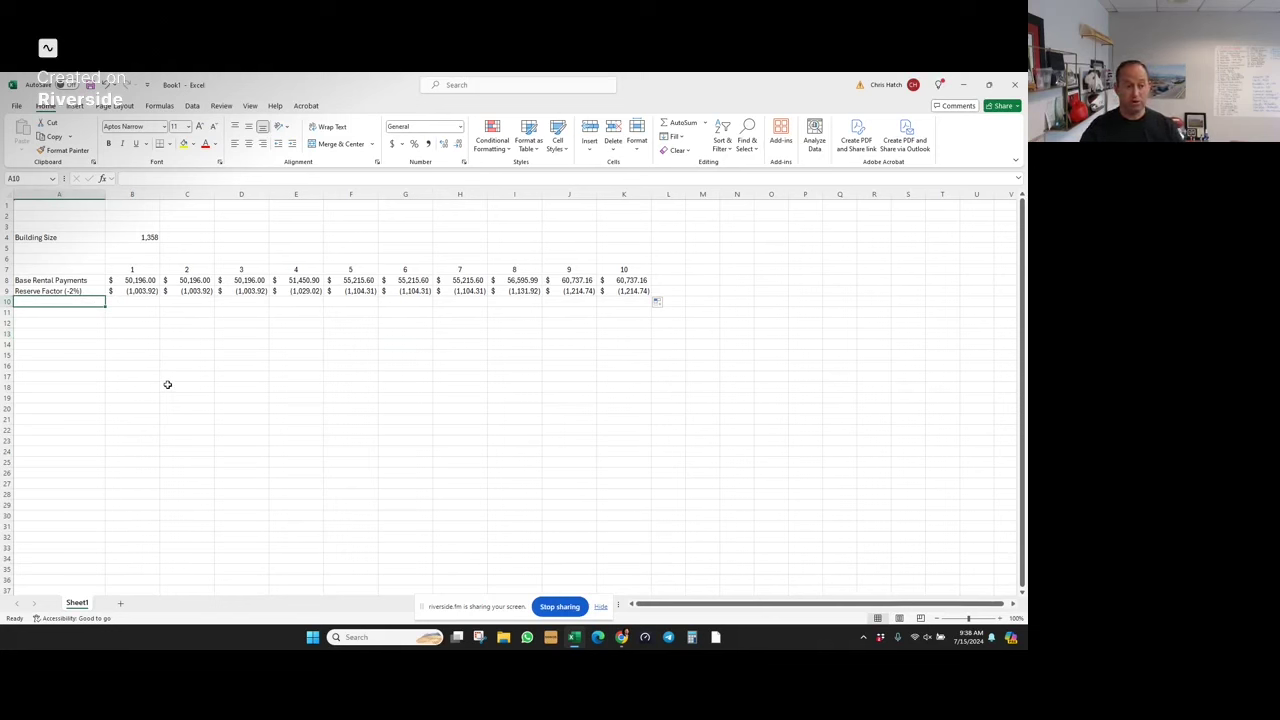
type("Cash Flow")
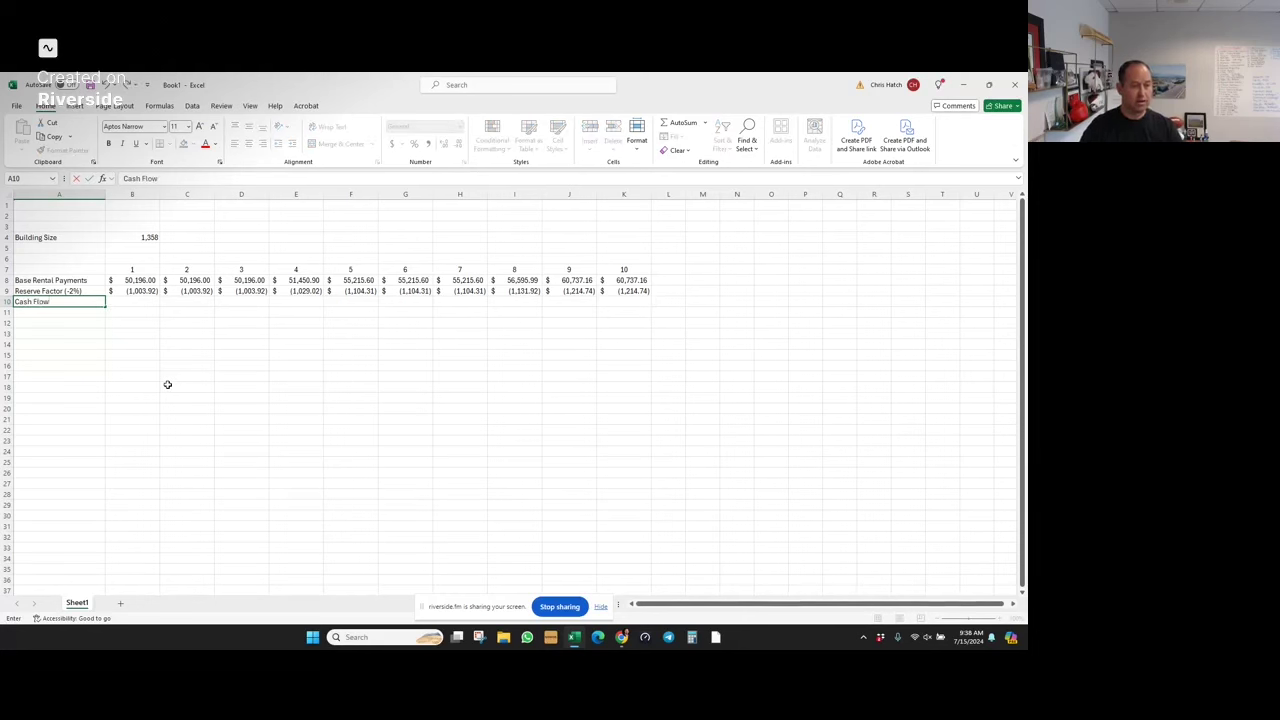
key("ctrl+Return")
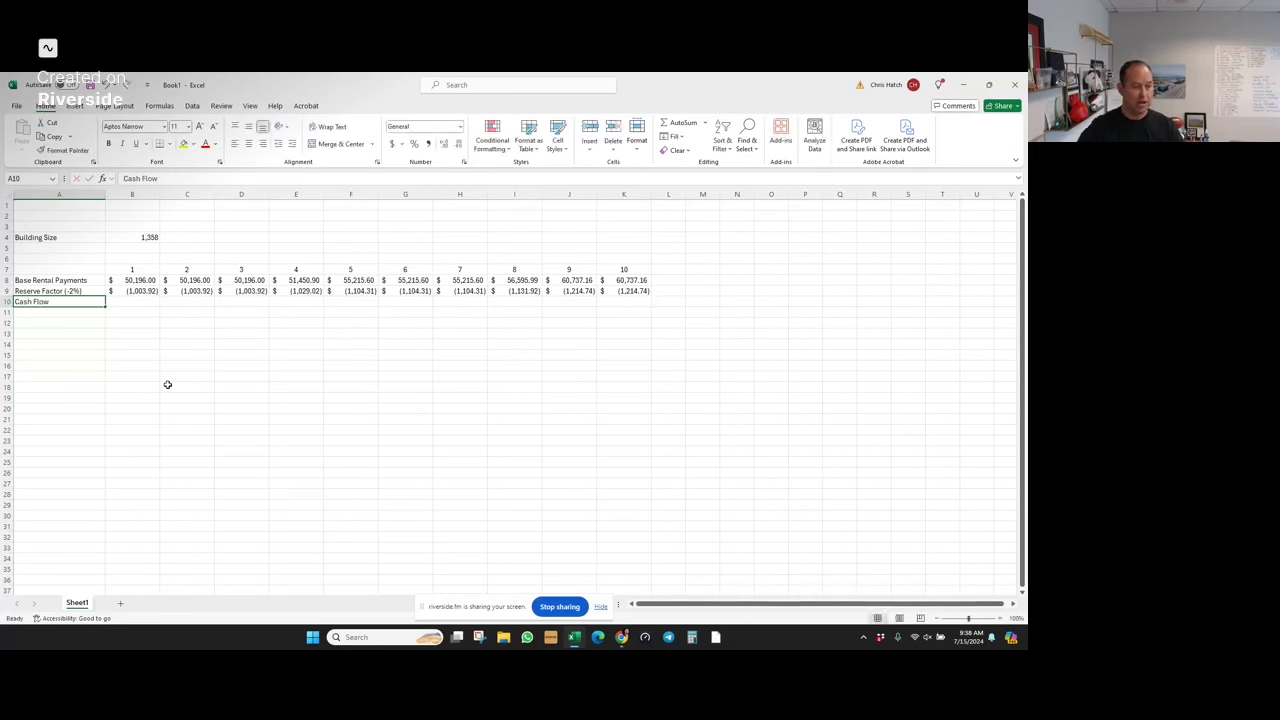
left_click(127, 178)
type("Estimated")
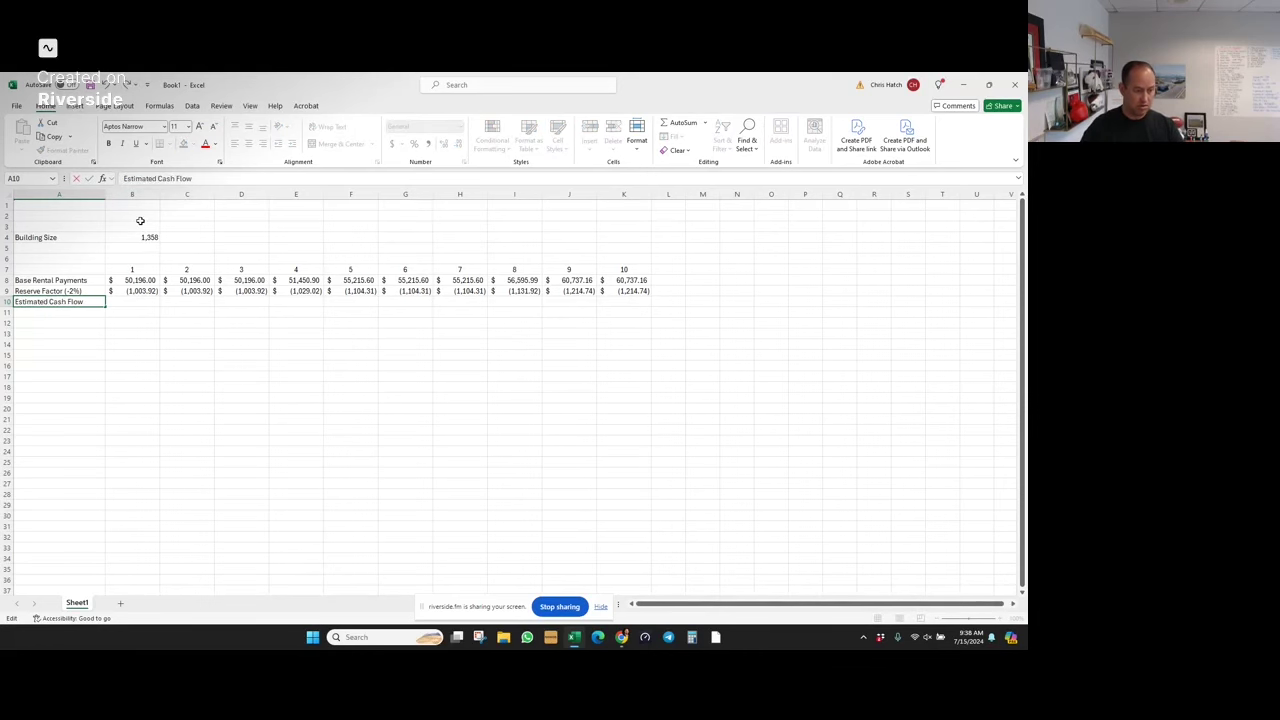
- Total the year 1 cash flow in B10 with =SUM(B8:B9) and fill the formula across through K10
key("Tab")
type("=")
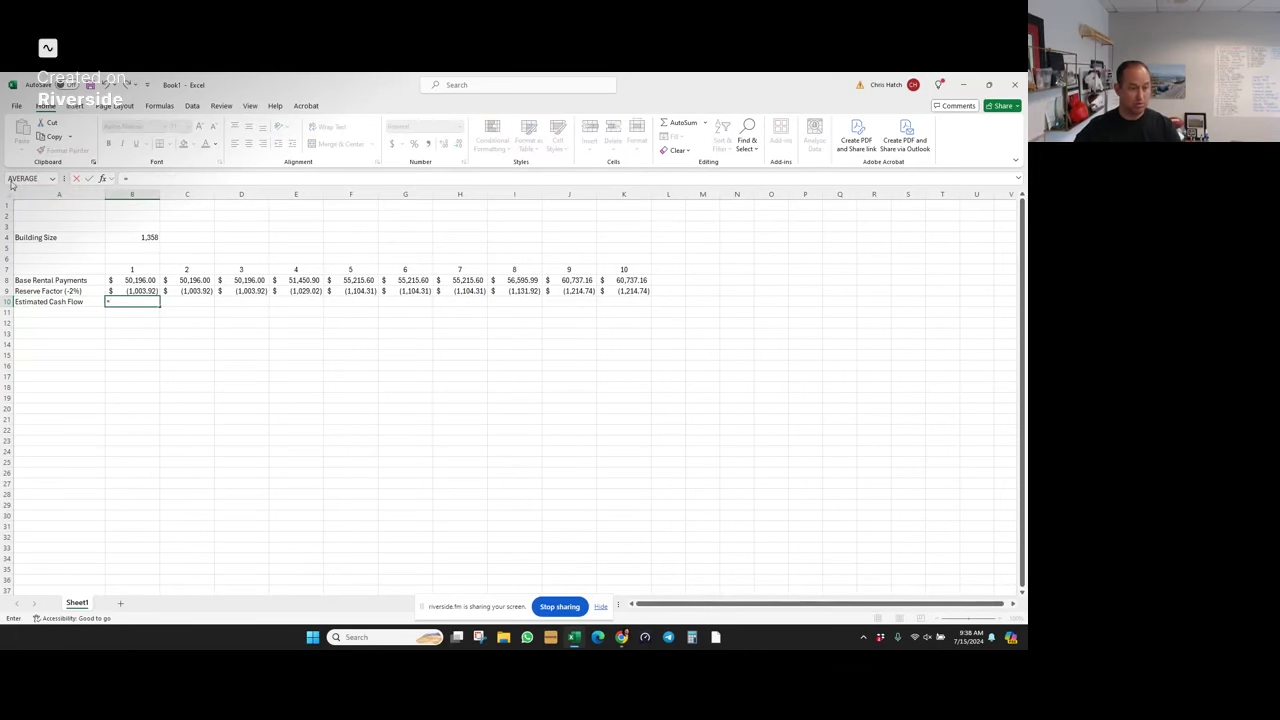
left_click(53, 178)
left_click(30, 205)
left_click_drag(151, 279, 153, 292)
key("Return")
left_click_drag(168, 305, 652, 306)
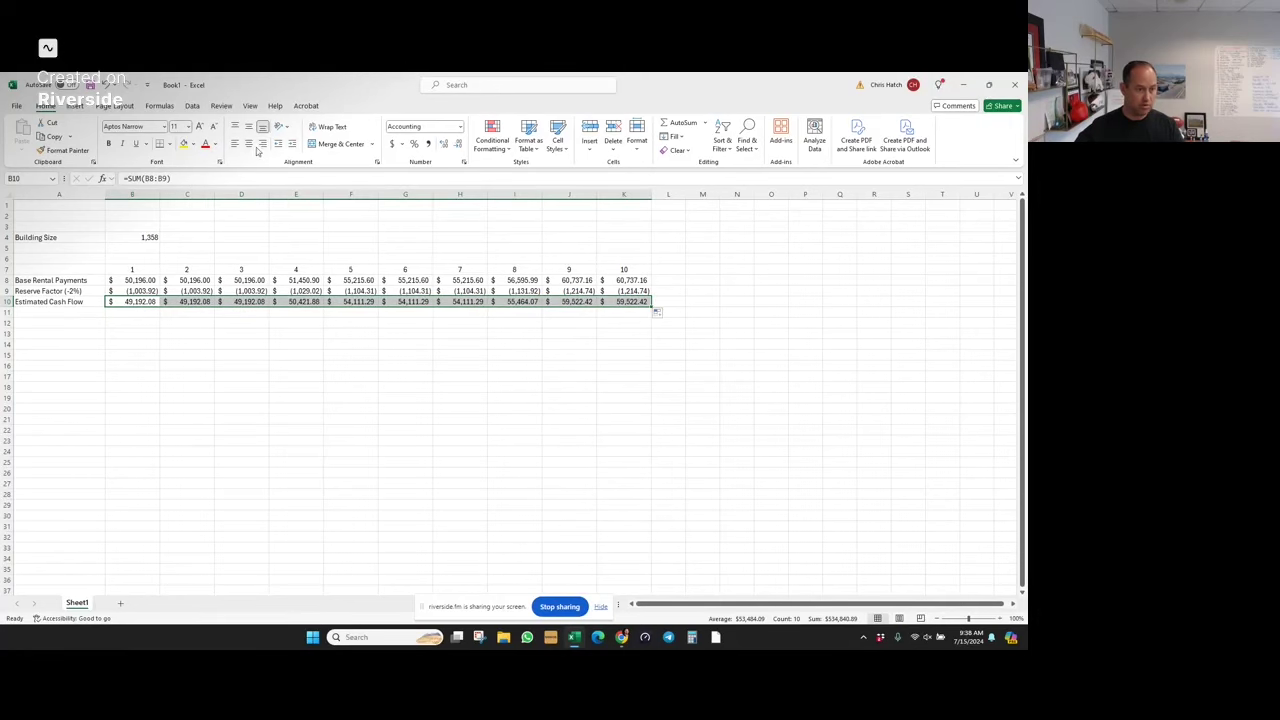
- Give the cash flow totals B10:K10 a top and double bottom border with bold text, and bold the A10 label
left_click(171, 144)
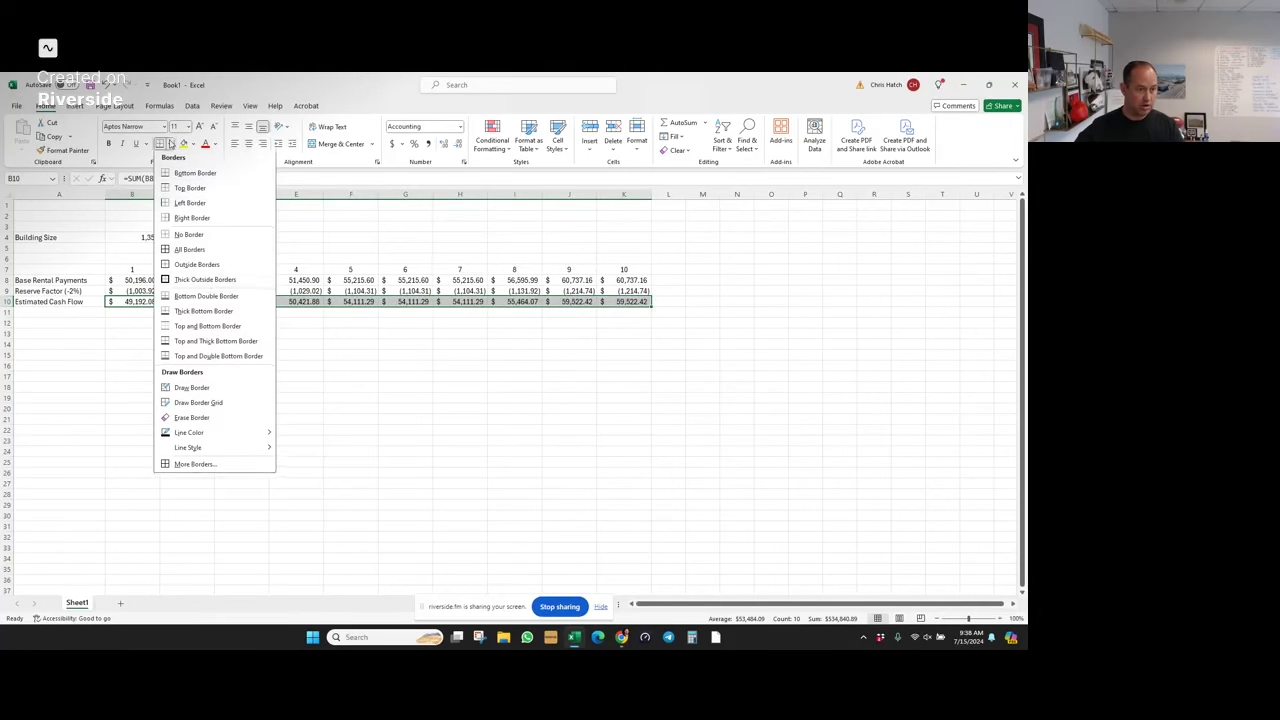
left_click(196, 356)
left_click(109, 143)
left_click(78, 301)
left_click(109, 143)
left_click(158, 365)
- Label A13 "Purchase" and enter the Crexi asking price in B13 as =836000
left_click(93, 326)
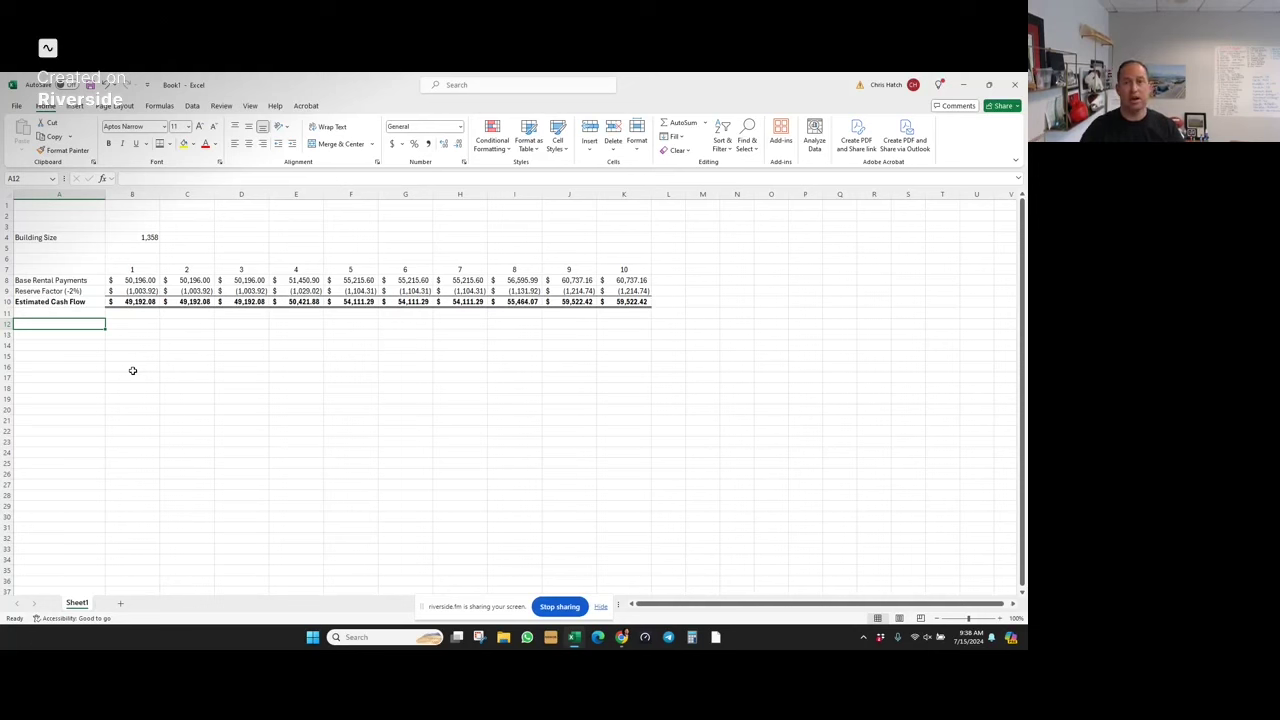
key("Return")
type("C")
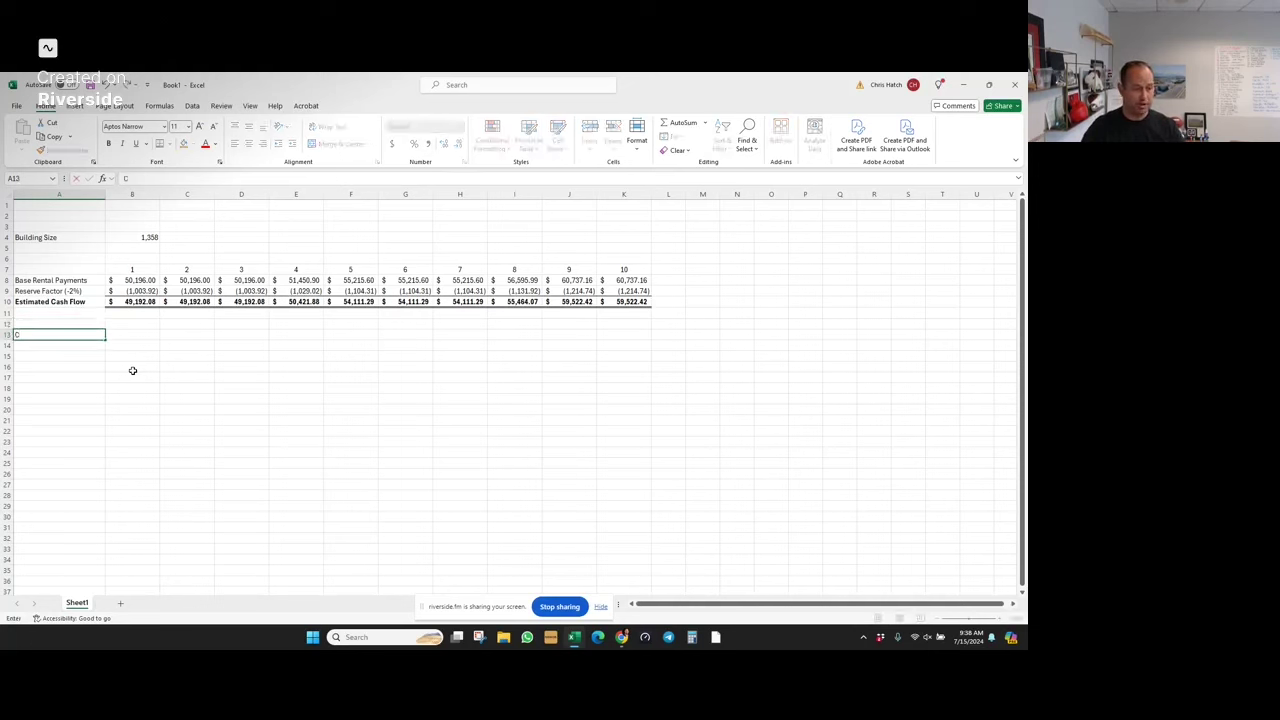
type("Purcha")
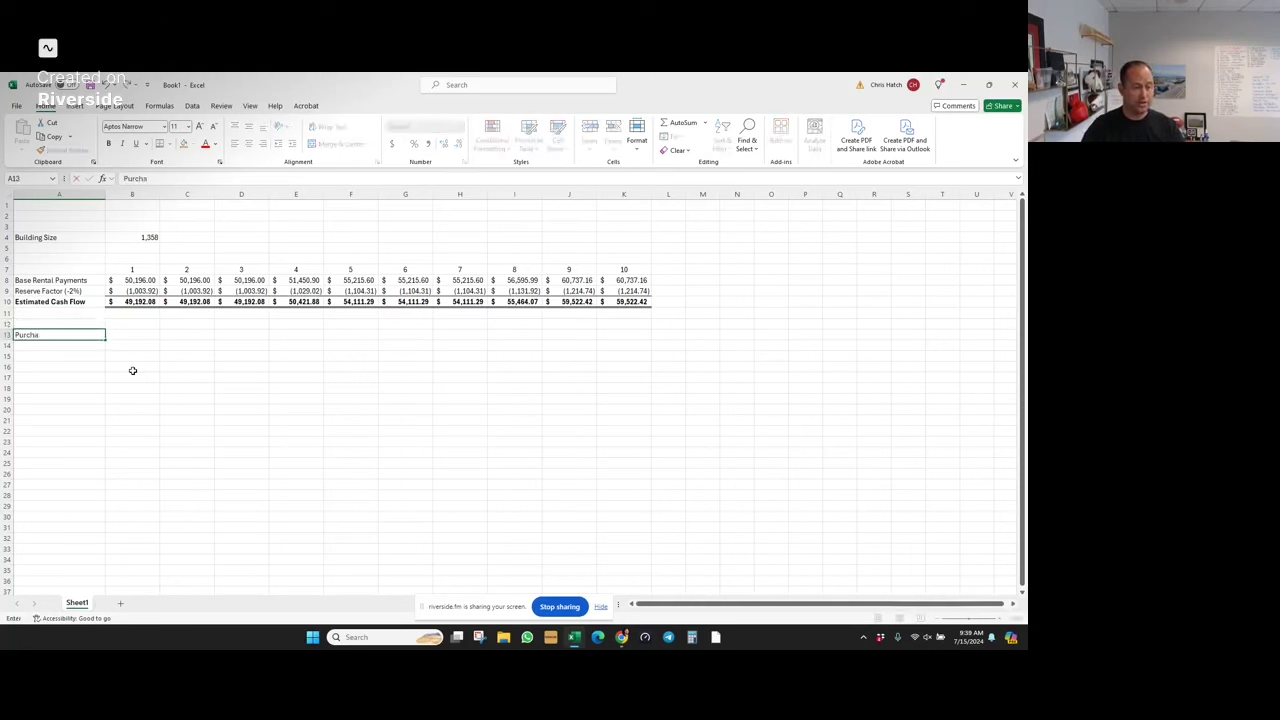
type("se")
key("Tab")
type("=")
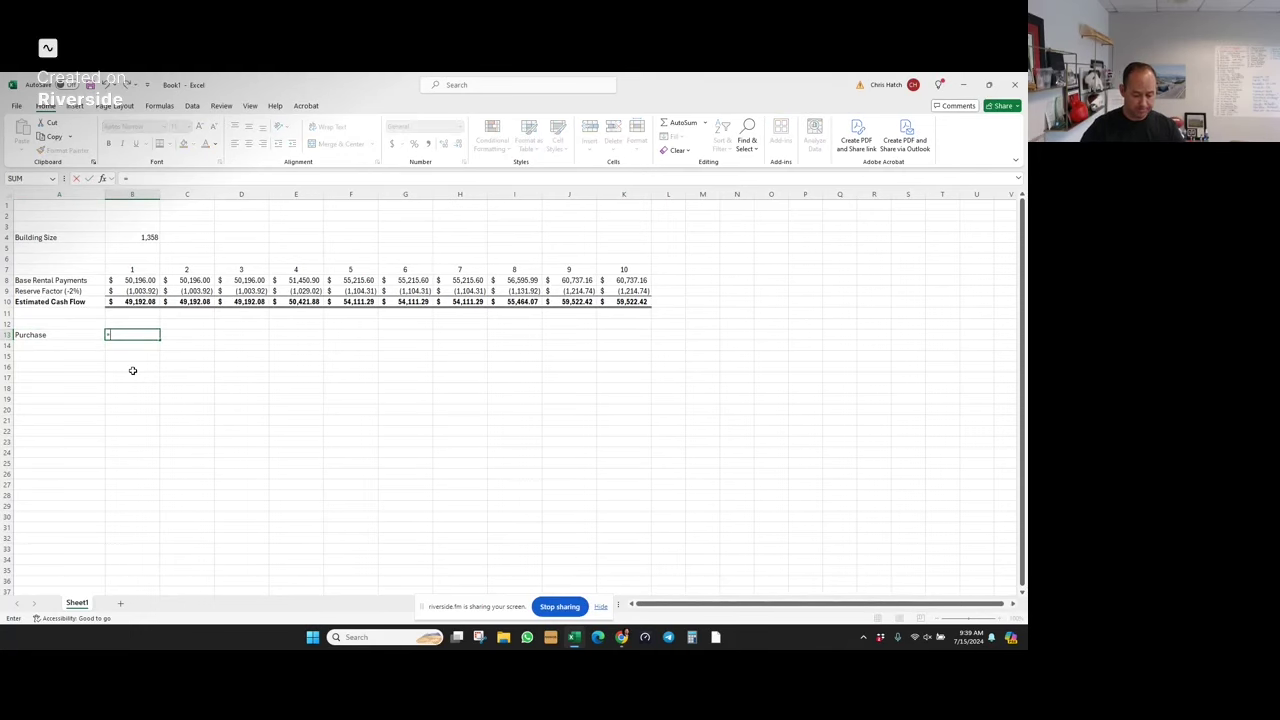
key("alt+Tab")
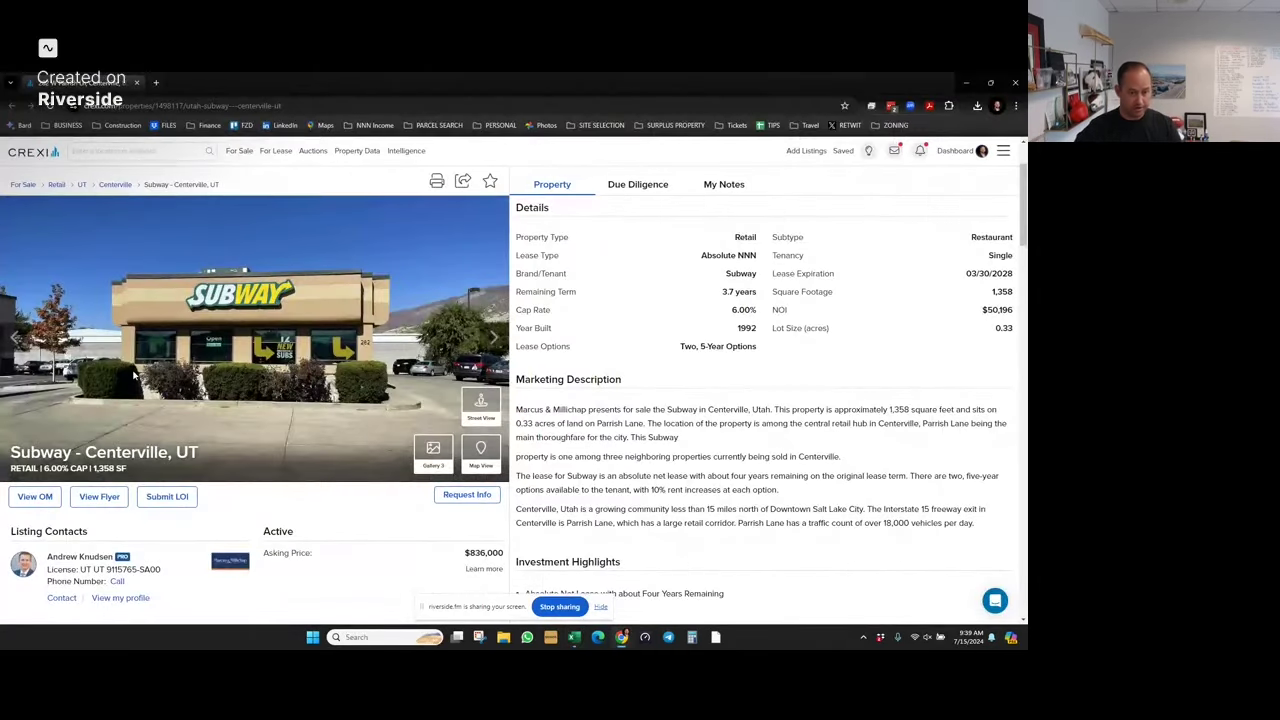
key("alt+Tab")
type("8360")
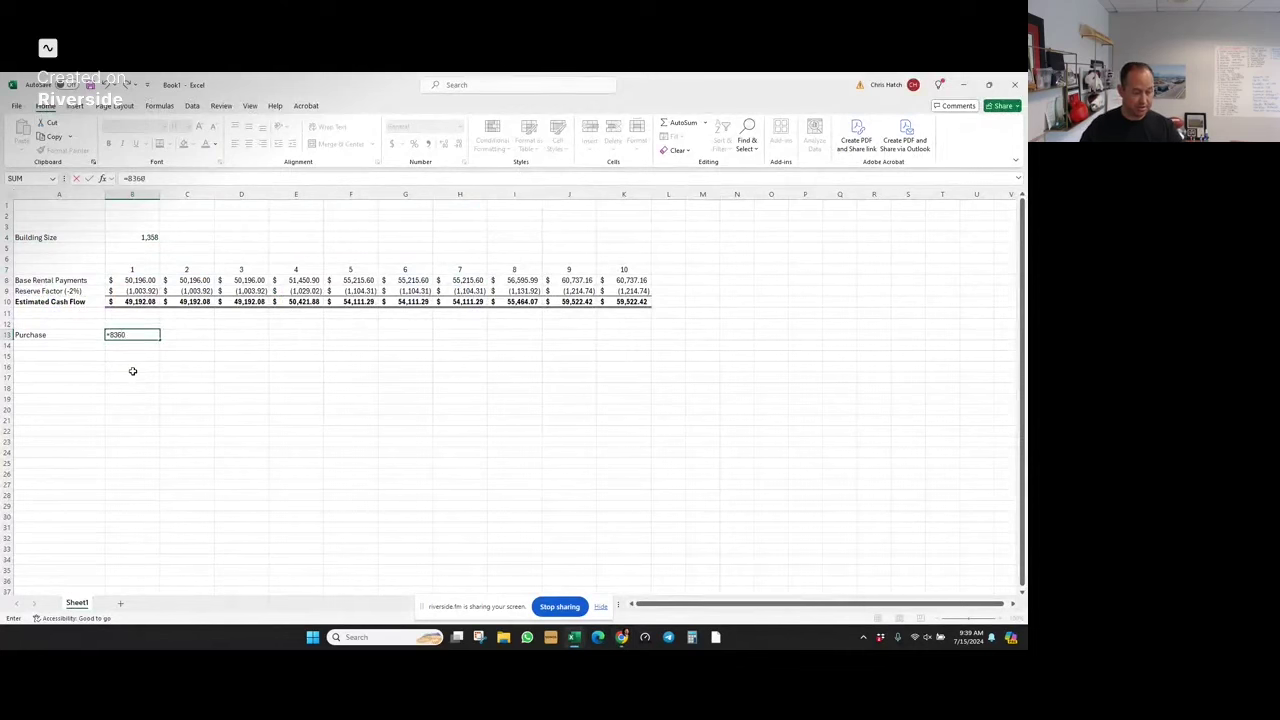
type("00")
key("Tab")
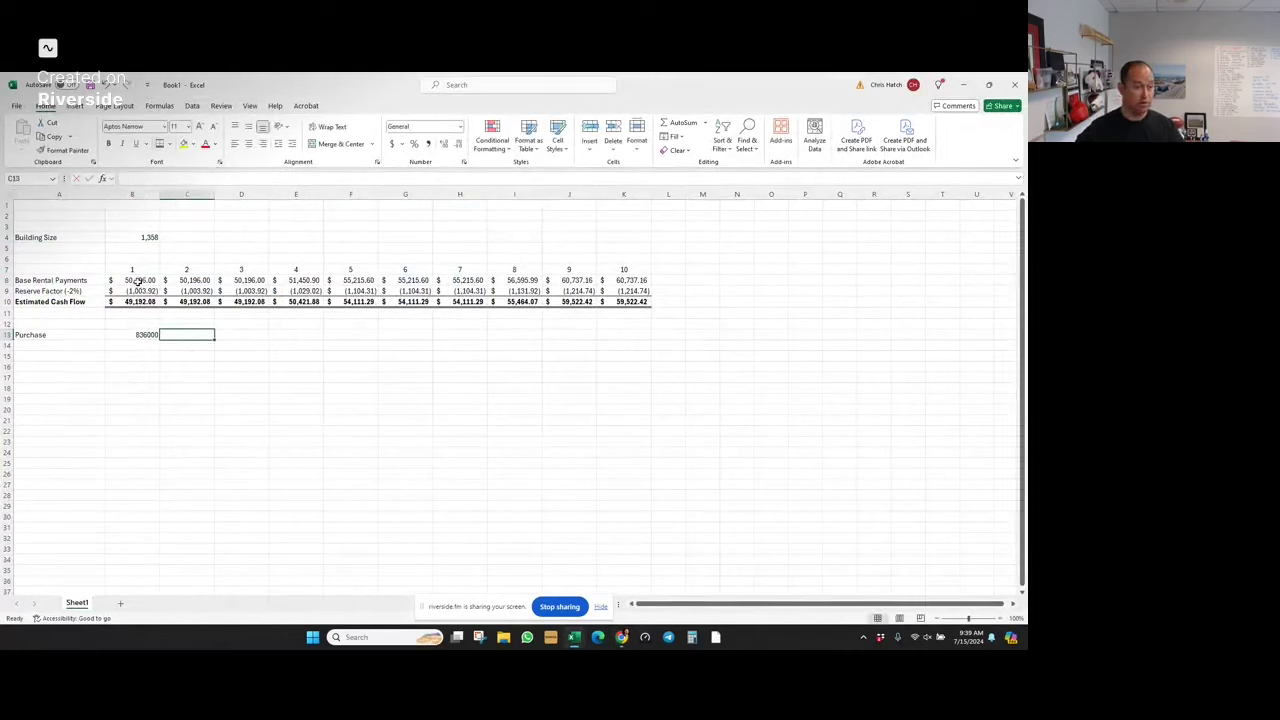
- Label A14 "Cash Flow", link B14 to the year 1 estimated cash flow with =B10, and fill the formula across through K14
left_click_drag(138, 281, 615, 301)
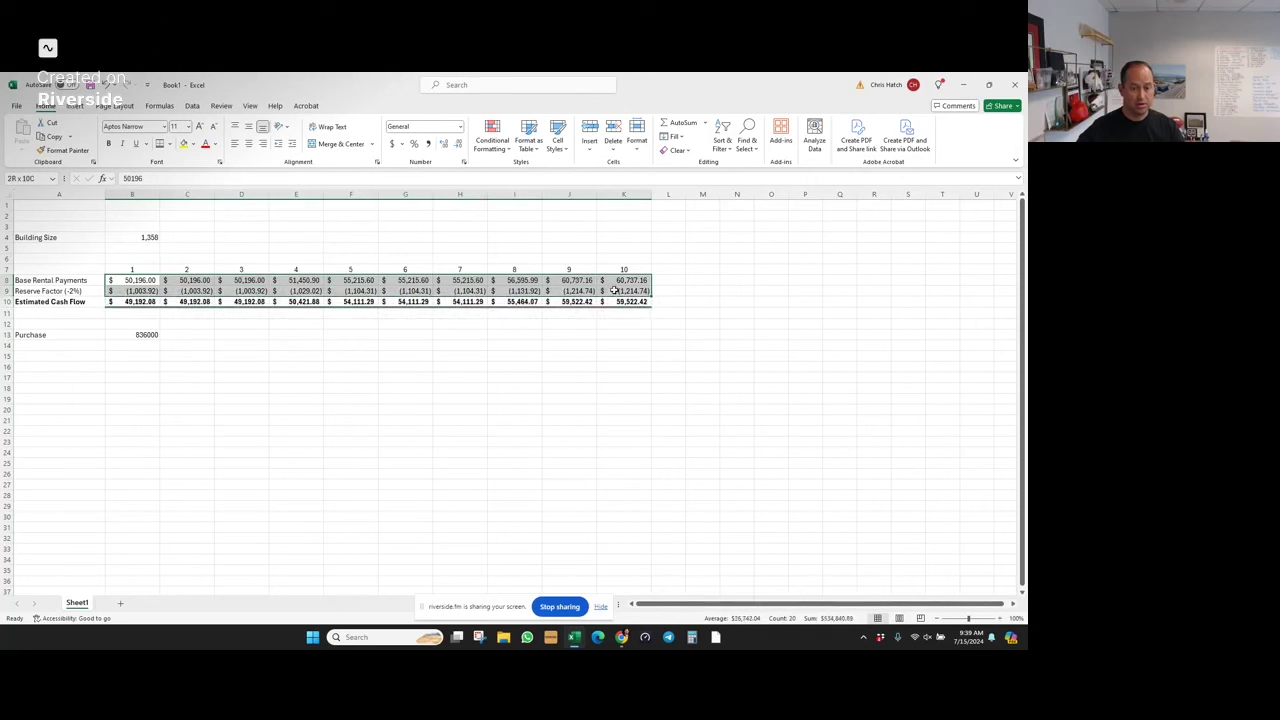
left_click(514, 350)
left_click(85, 346)
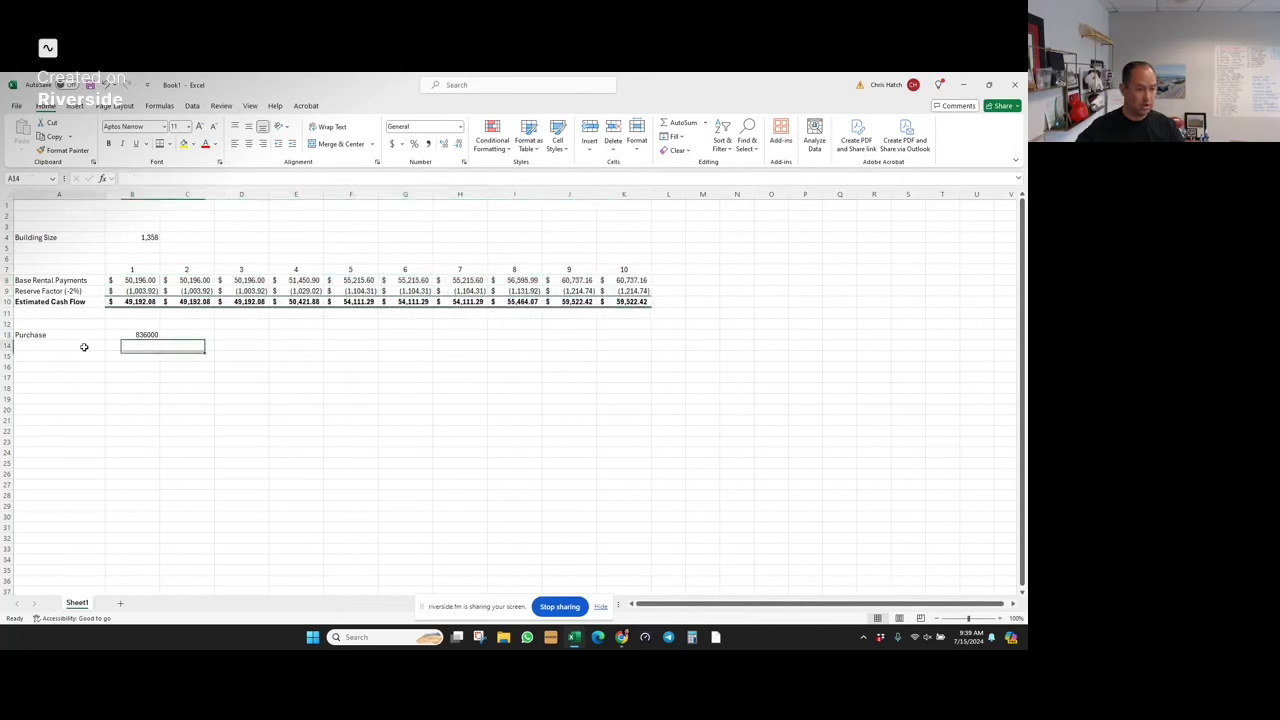
type("Cash Flow")
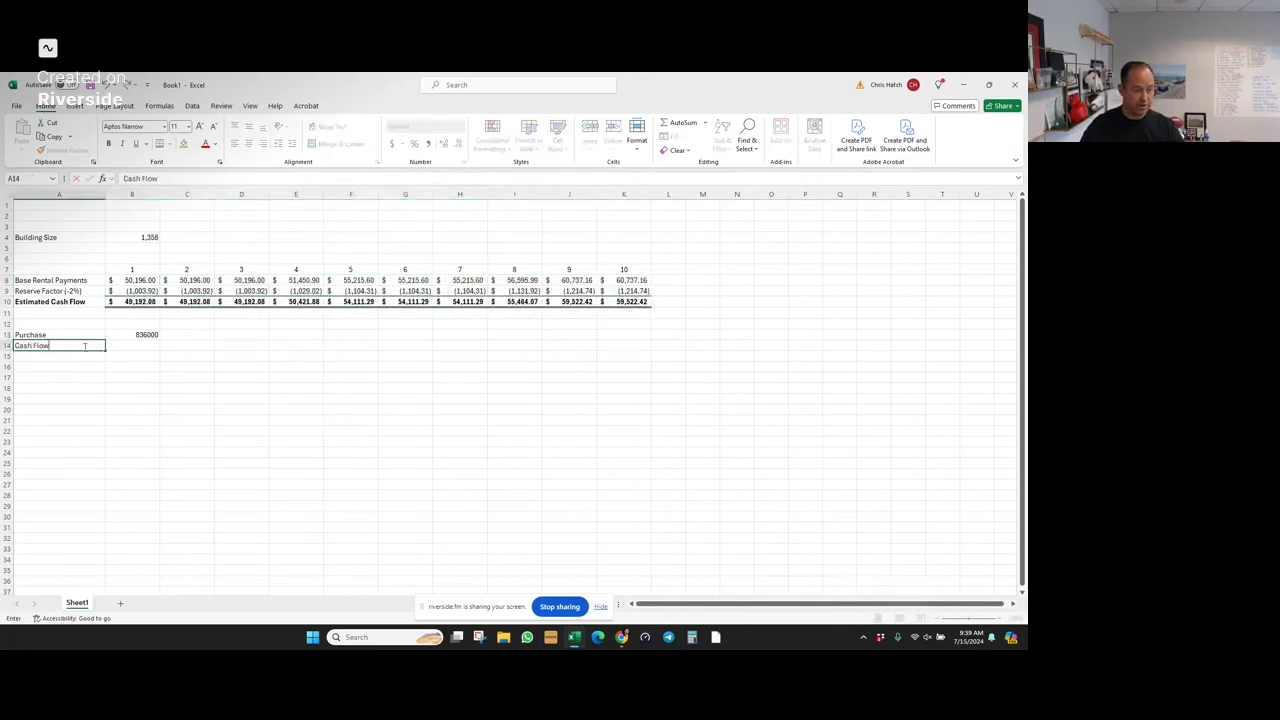
key("Tab")
type("=")
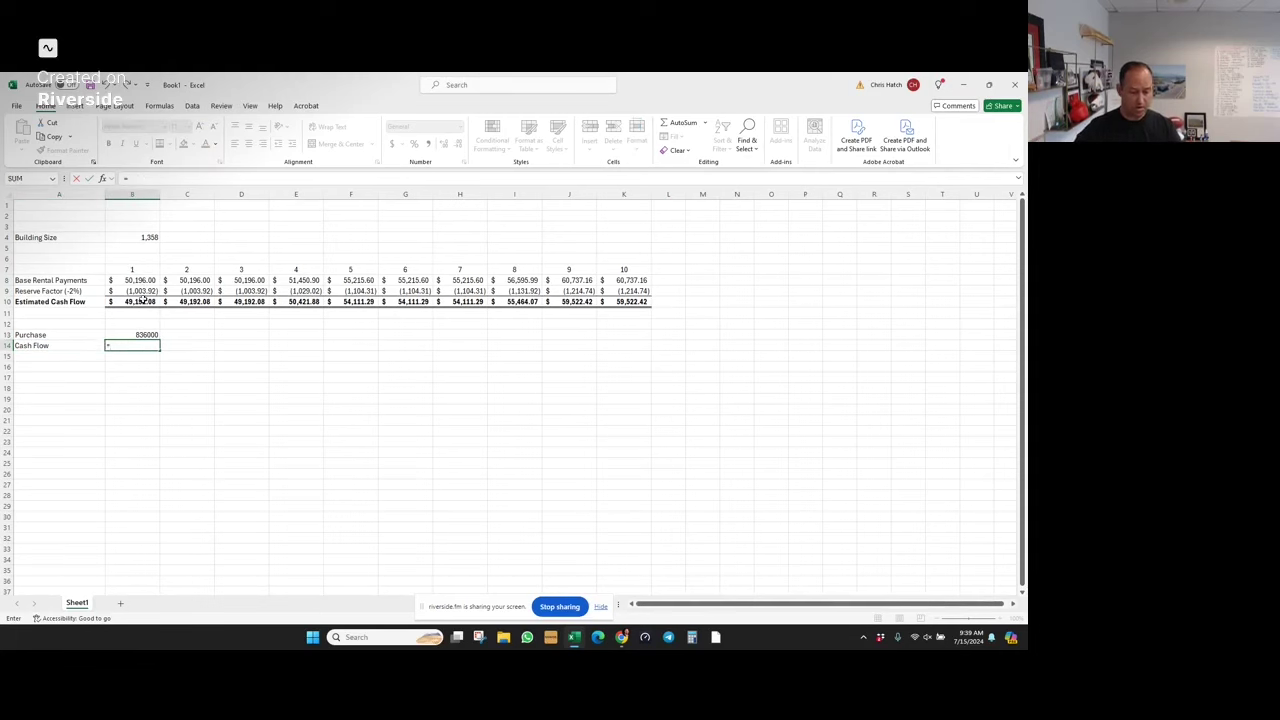
left_click(143, 301)
key("Return")
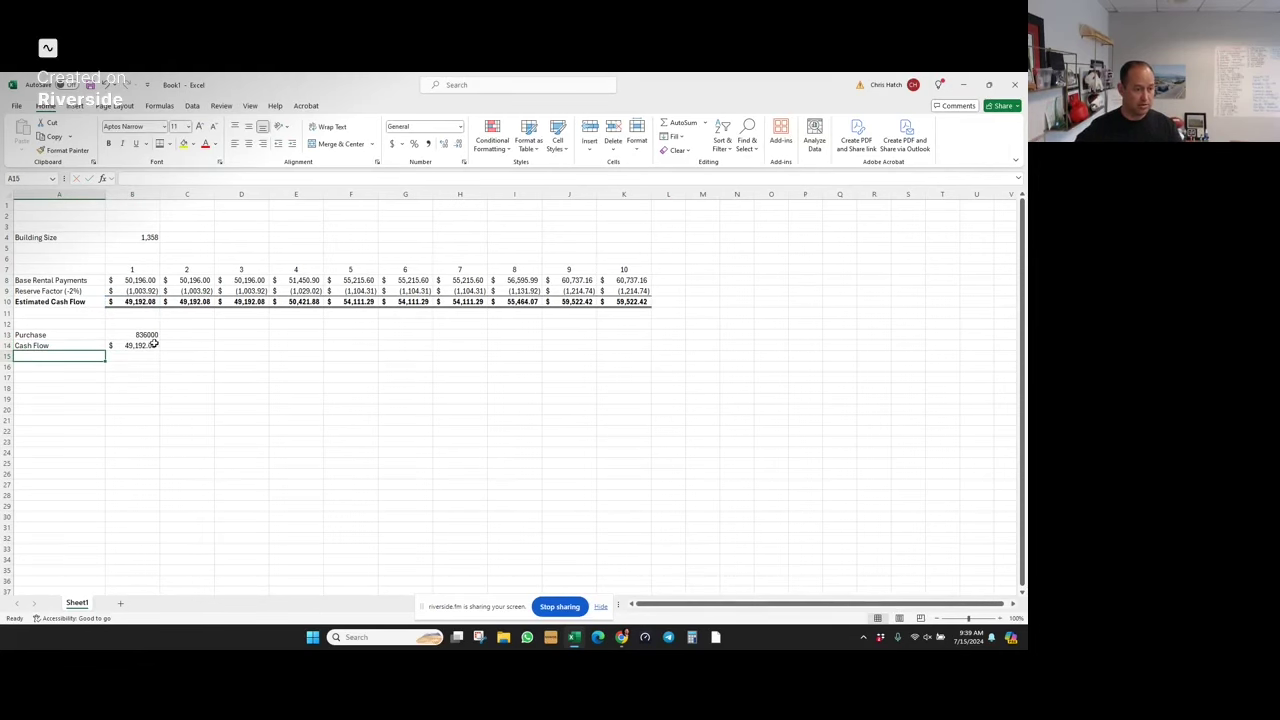
left_click(150, 346)
left_click_drag(155, 354, 648, 345)
- Change the purchase amount in B13 to negative 836000 and apply the accounting format of B14 to it
left_click(140, 335)
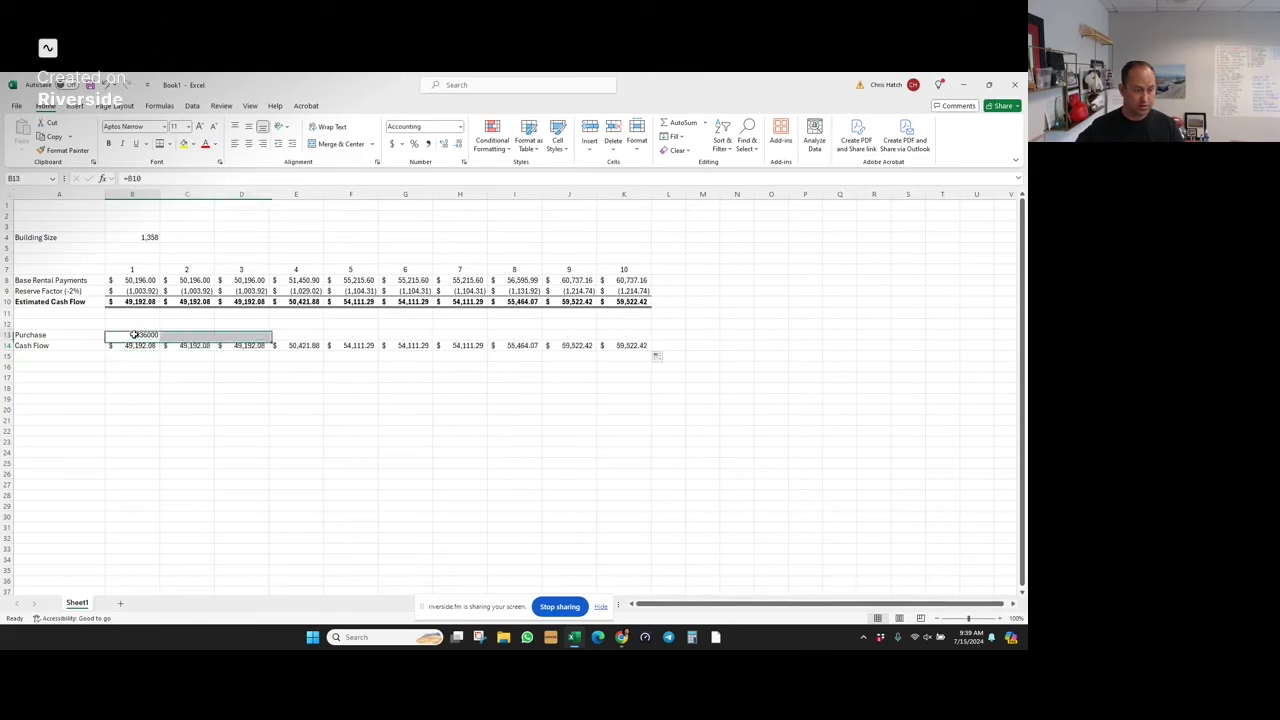
left_click(126, 178)
type("-")
key("Return")
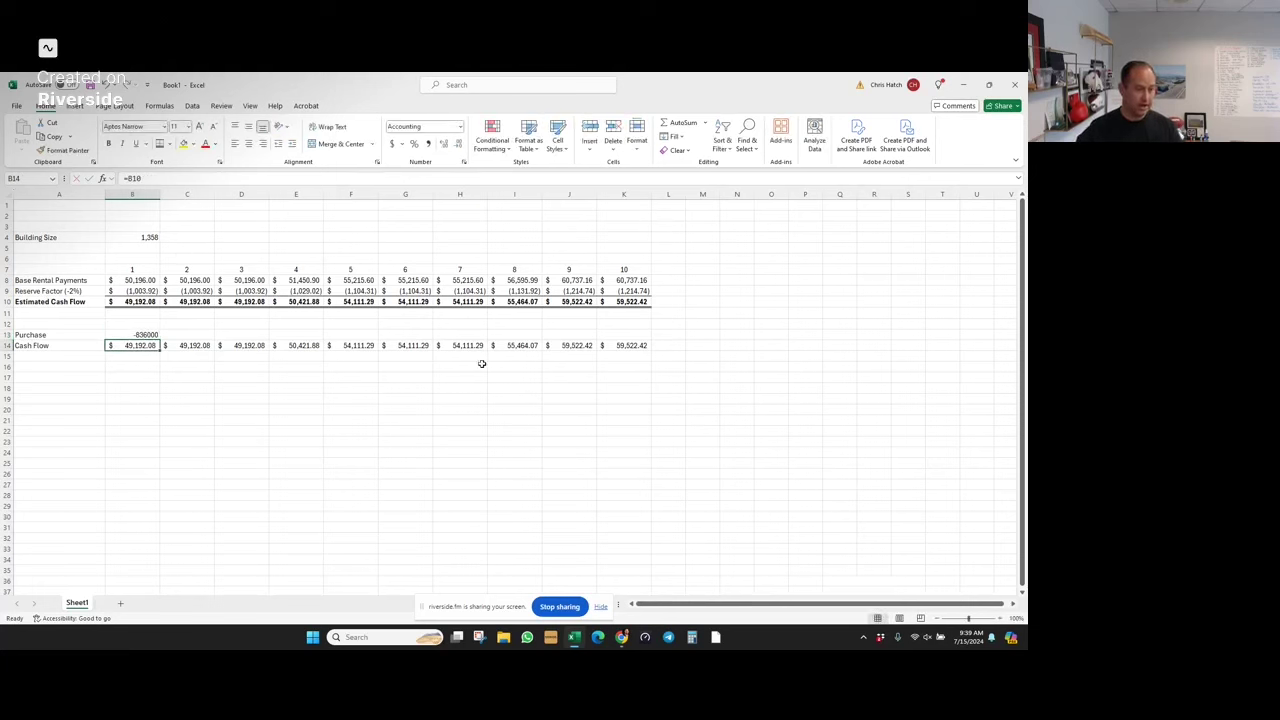
left_click(44, 150)
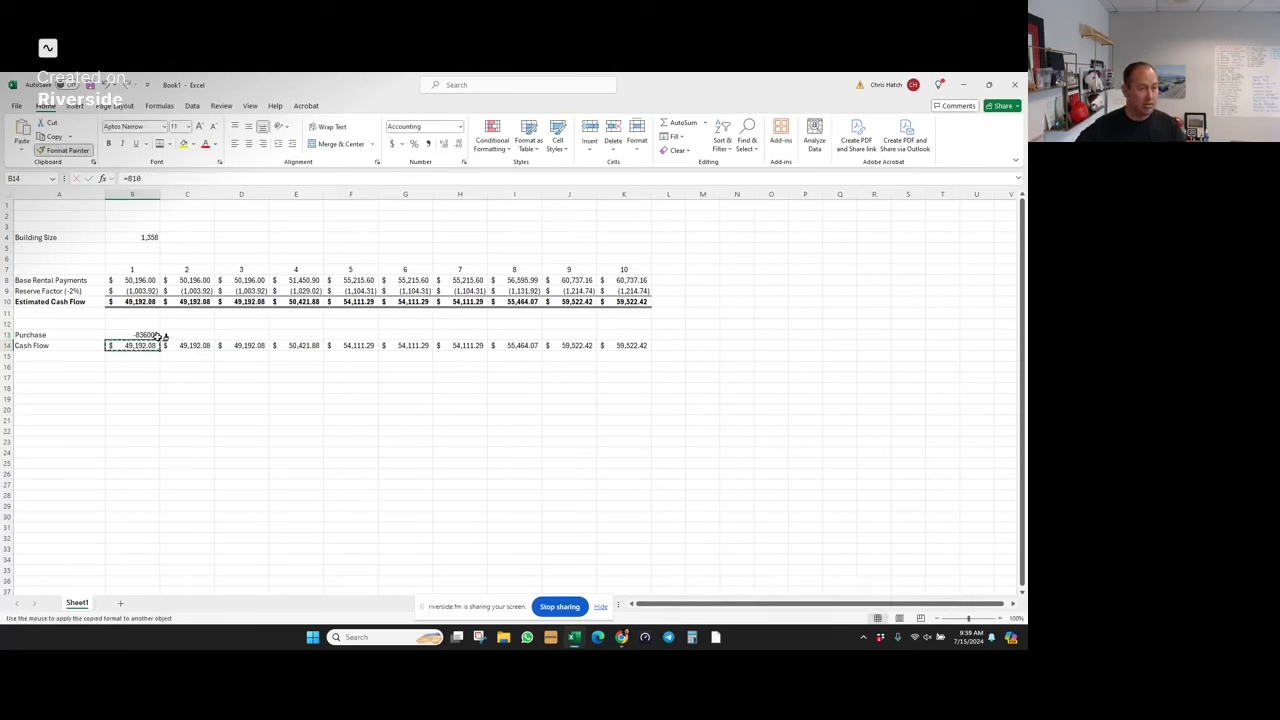
left_click(140, 335)
left_click(178, 398)
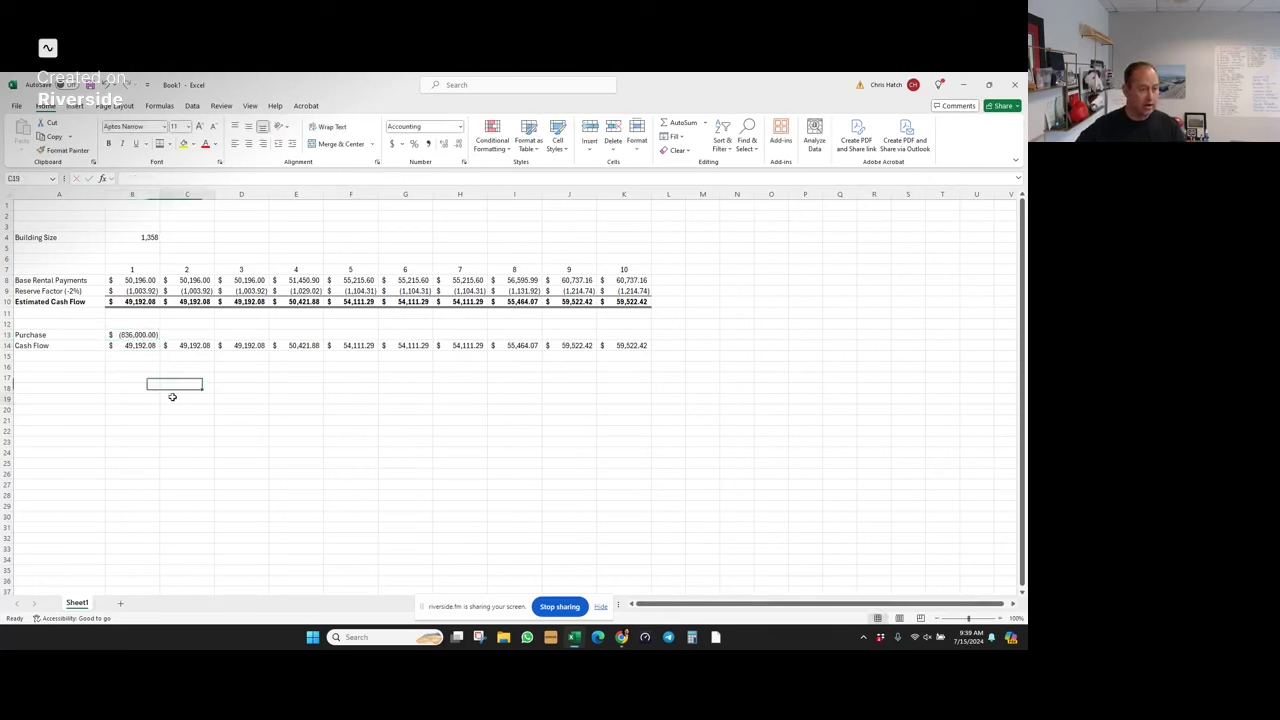
- Add an "Estimated Sale Price" label in A15 below the cash flow row
left_click(40, 356)
type("Estimated Sal")
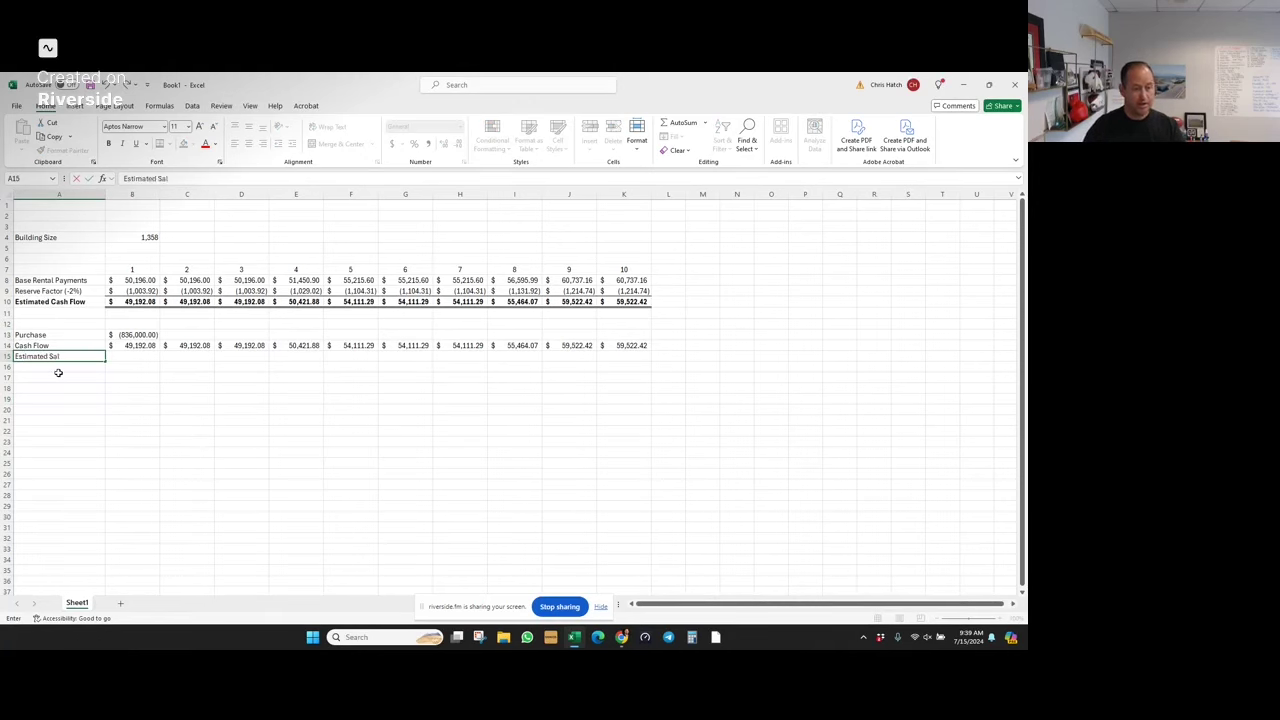
type("e Price")
- Calculate the year 10 estimated sale price in K15 as =K8/.06*.935
key("Right")
key("Right")
key("Right")
key("Right")
key("Right")
key("Right")
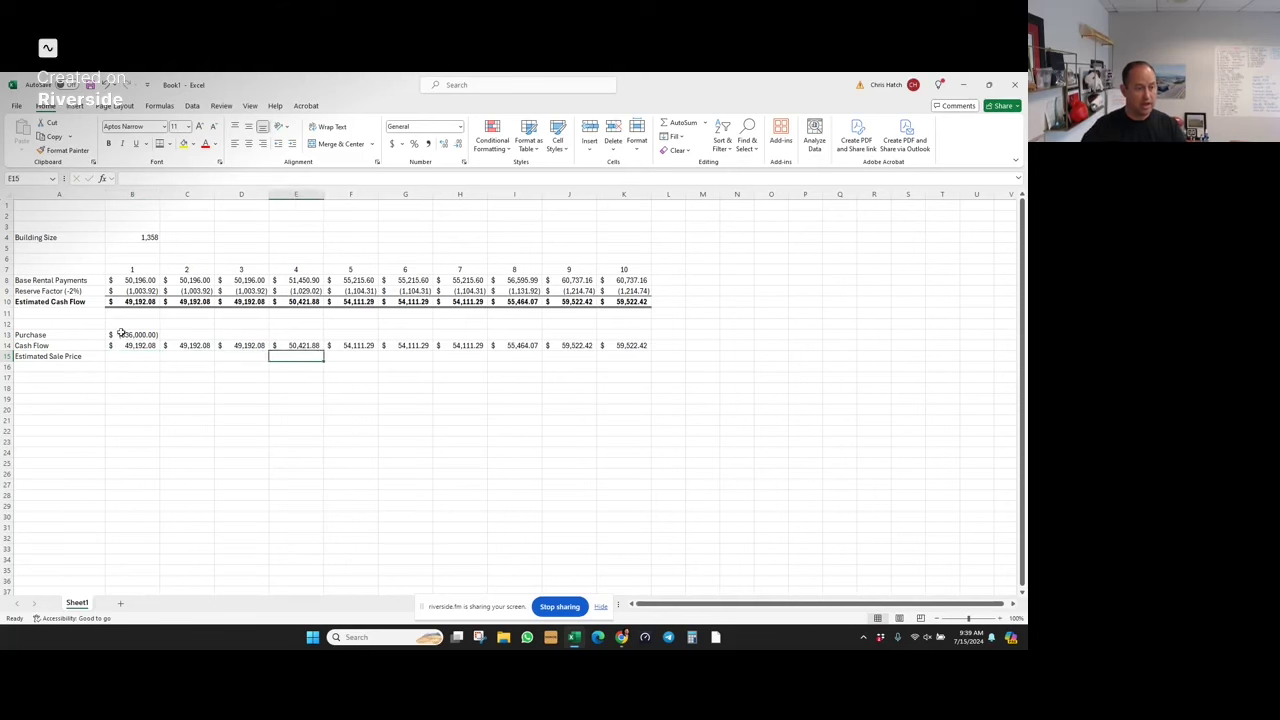
key("Right")
key("Right")
key("Right")
key("Right")
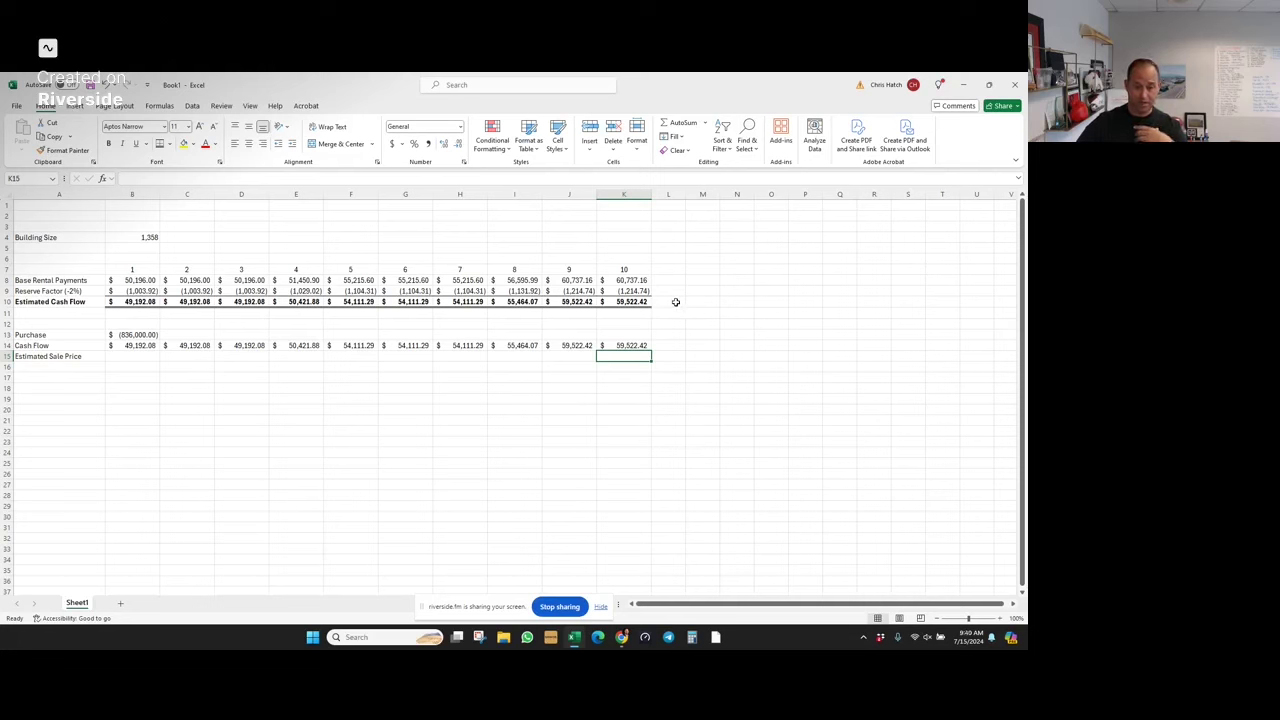
type("=")
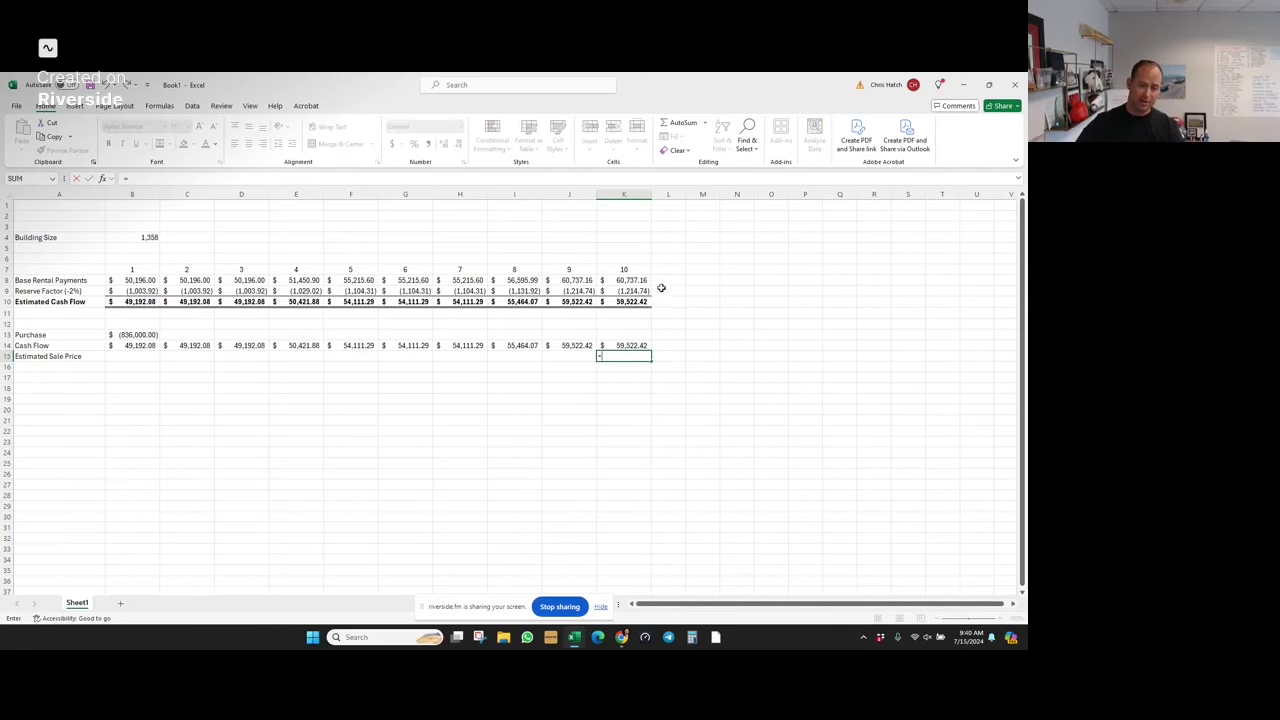
left_click(636, 278)
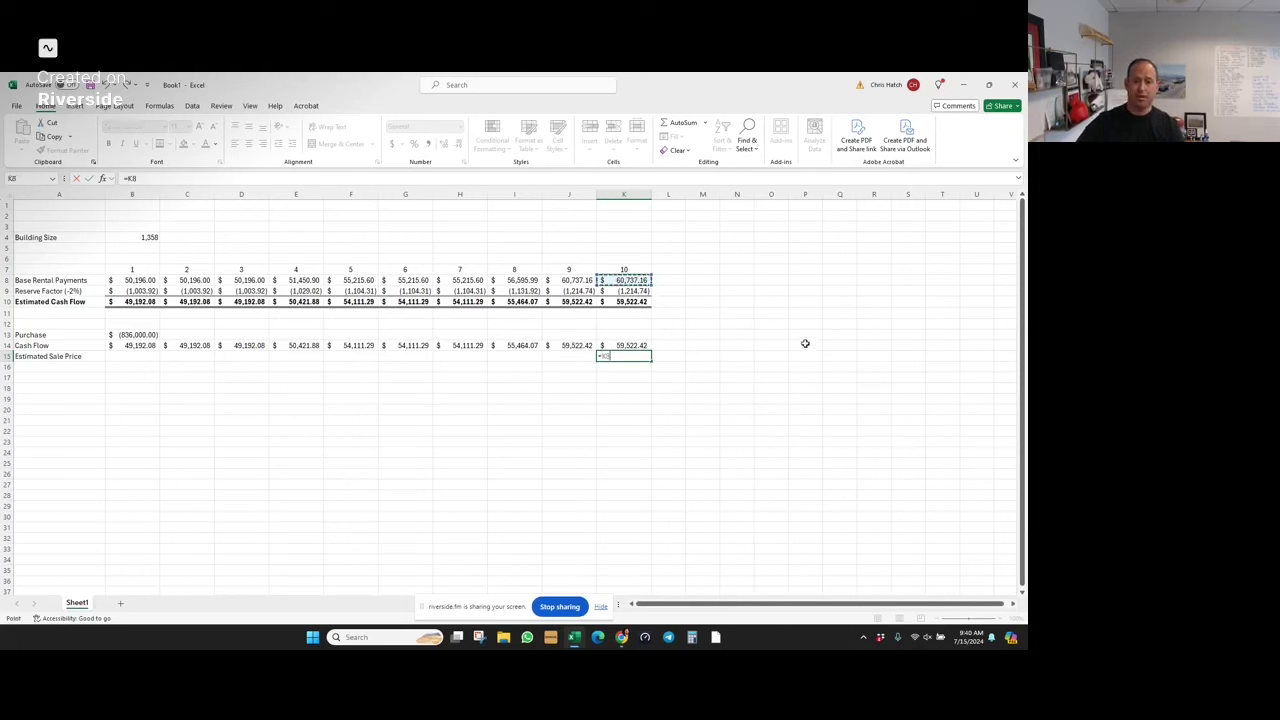
type("/.06")
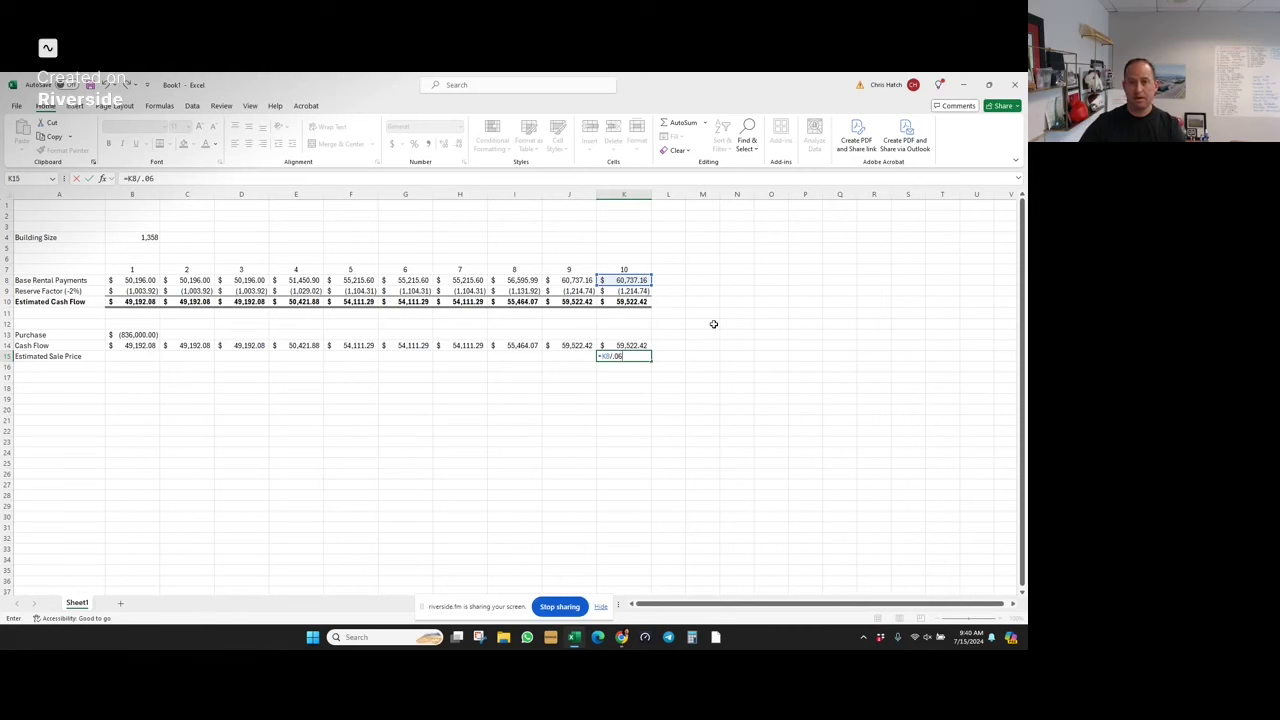
type(".935")
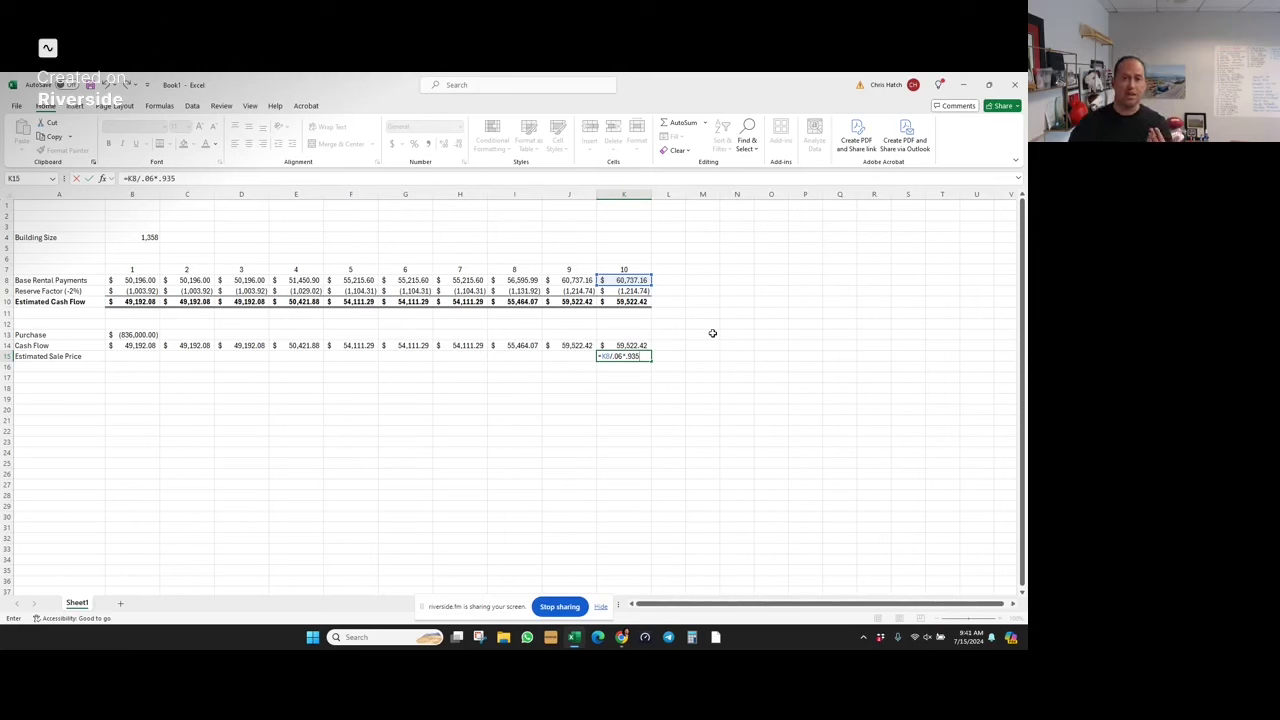
key("Return")
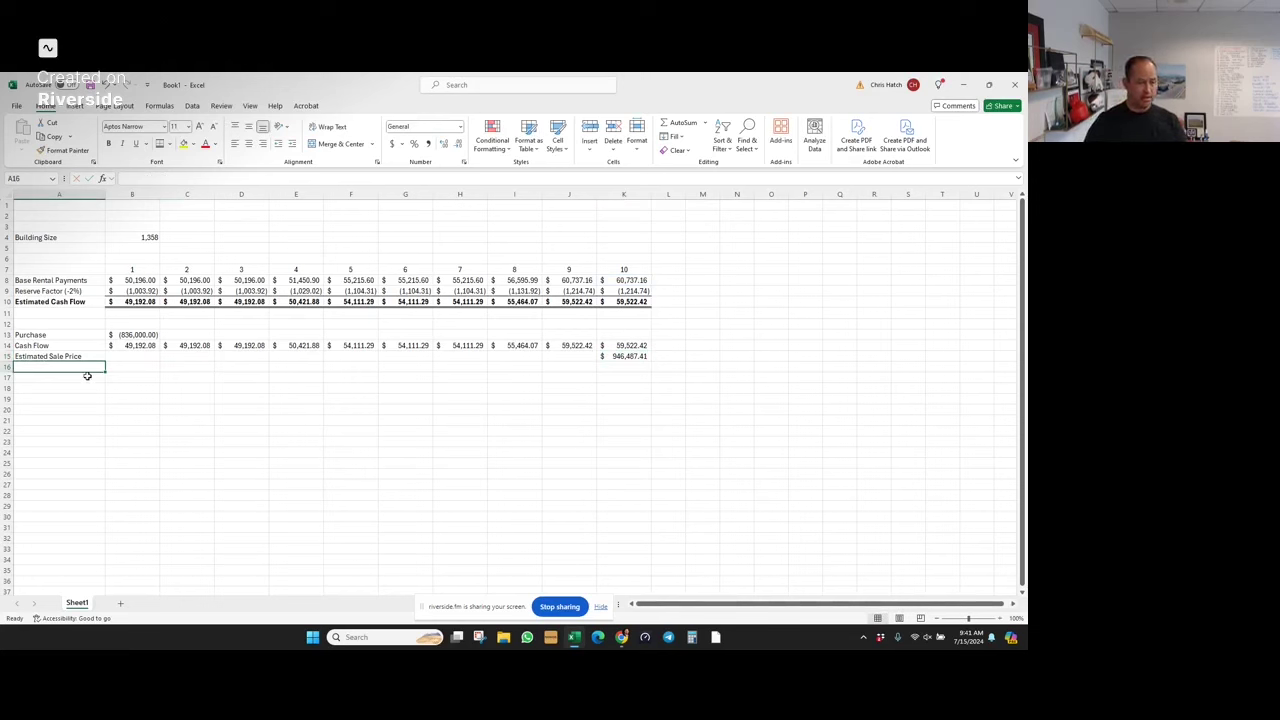
- Label A16 "Total Return", sum year 1 in B16 with =SUM(B13:B15), and fill the formula across through K16
type("Total Return")
key("Tab")
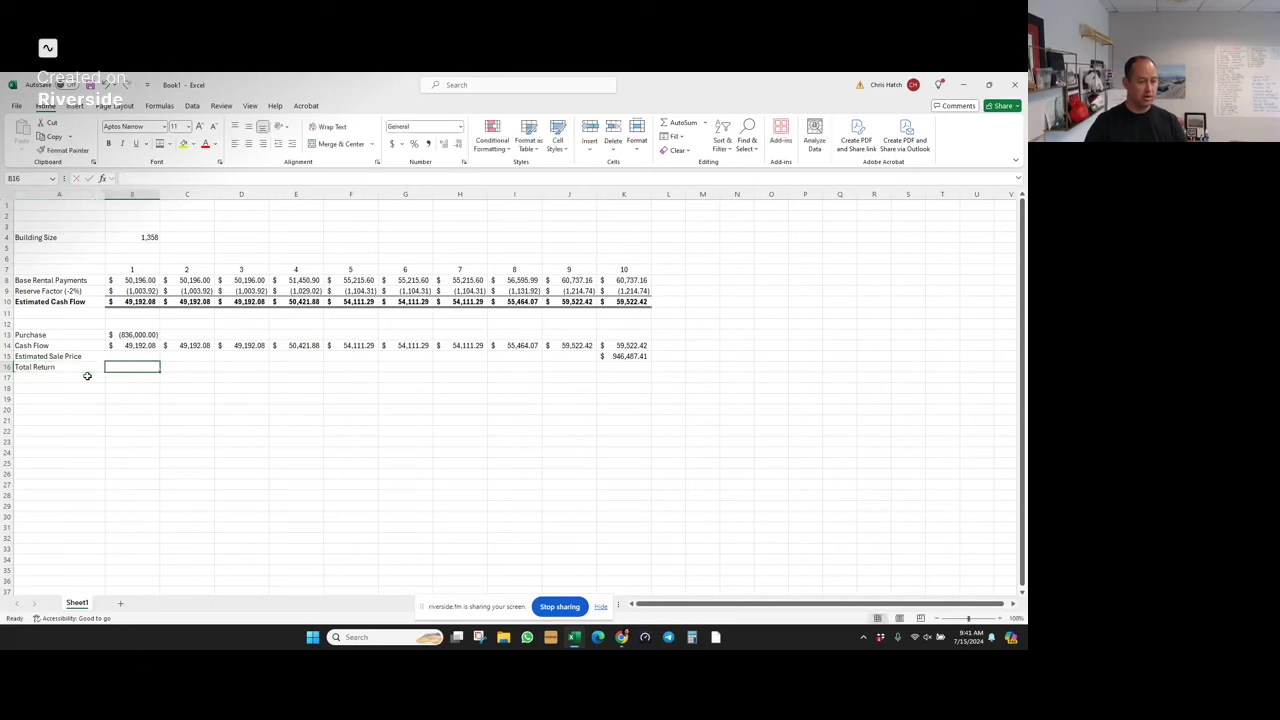
key("alt+=")
key("shift+F3")
left_click_drag(135, 336, 133, 356)
key("Return")
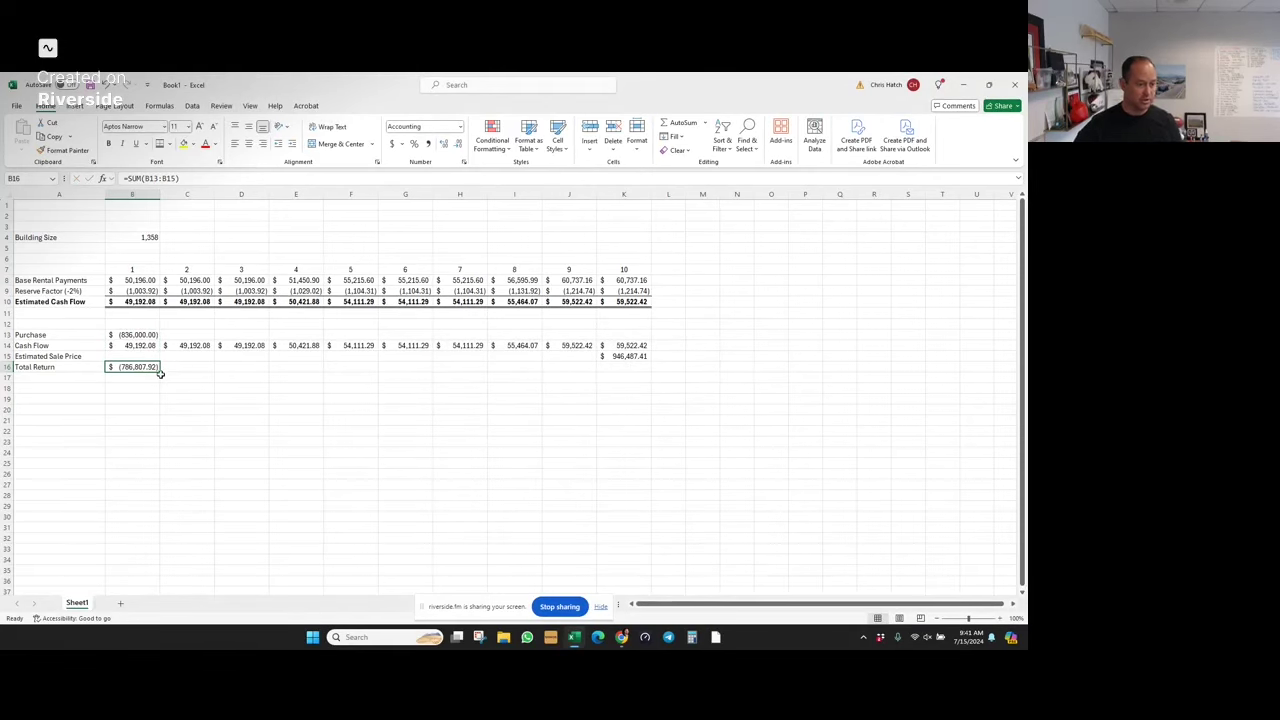
left_click_drag(160, 373, 594, 376)
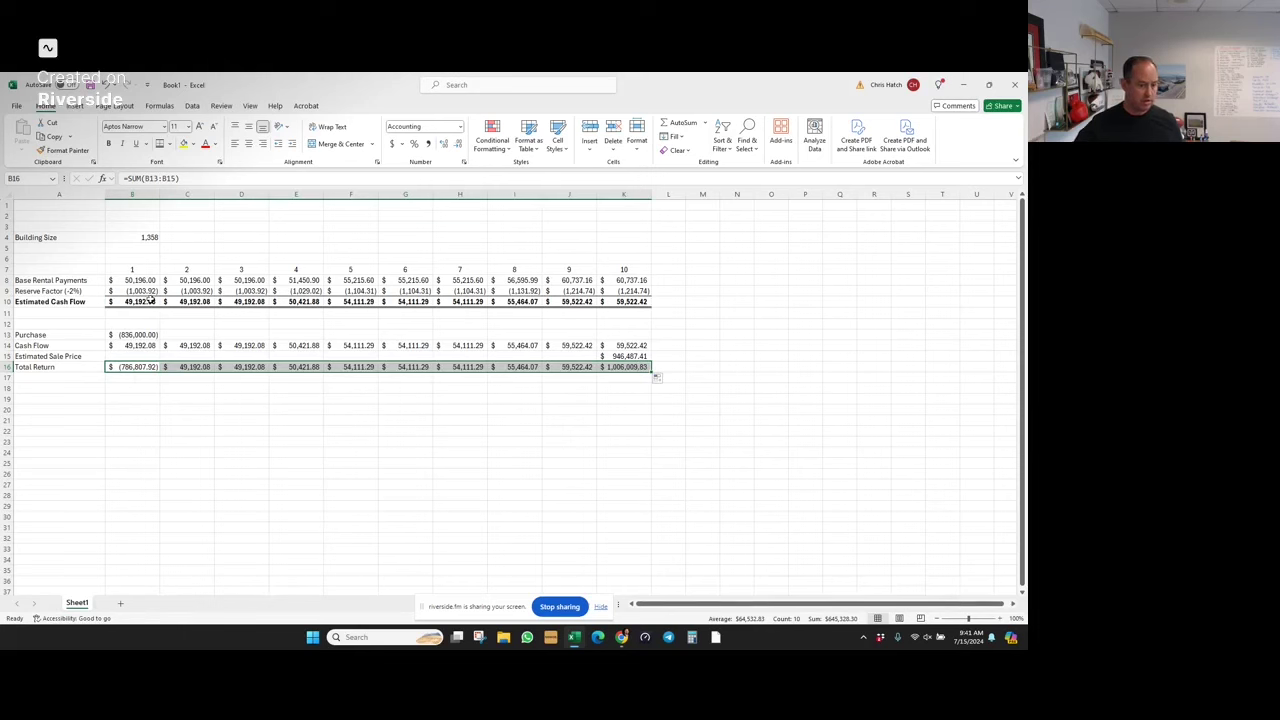
- Copy the formatting of the estimated cash flow values B10:K10 onto B16:K16 and bold the "Total Return" label
left_click_drag(150, 298, 630, 302)
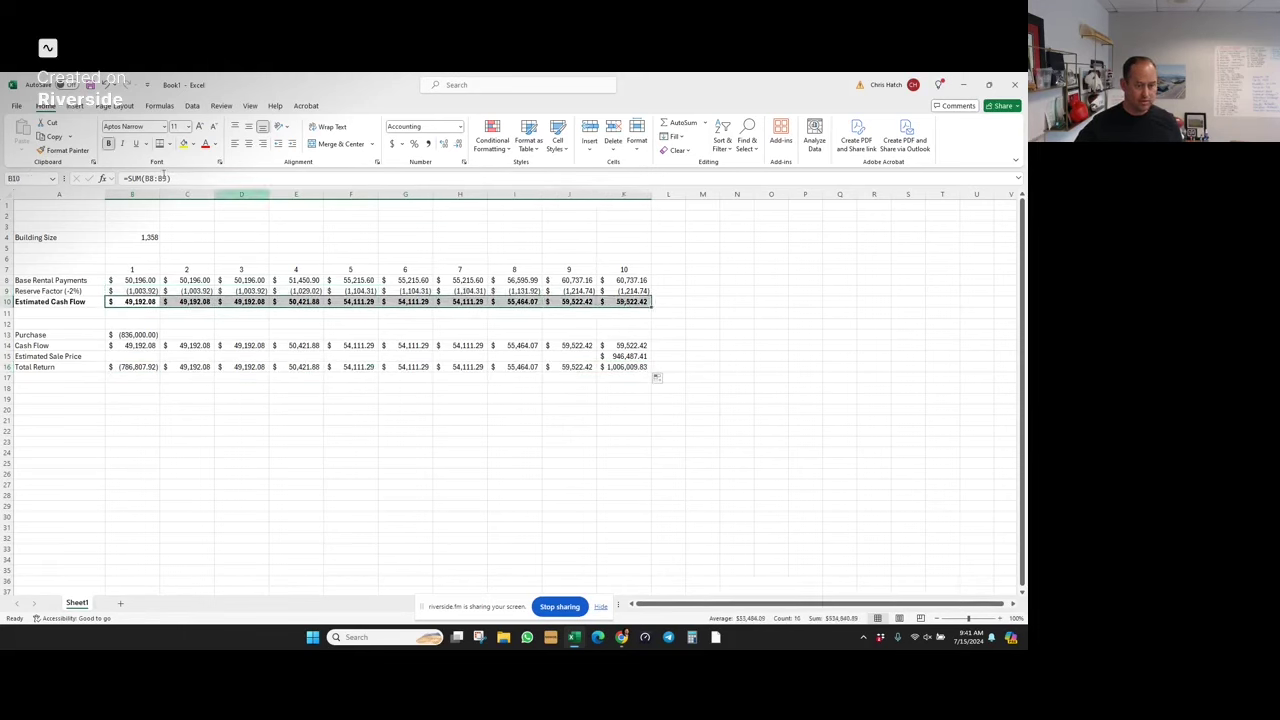
left_click(63, 150)
left_click_drag(140, 368, 650, 366)
left_click(41, 367)
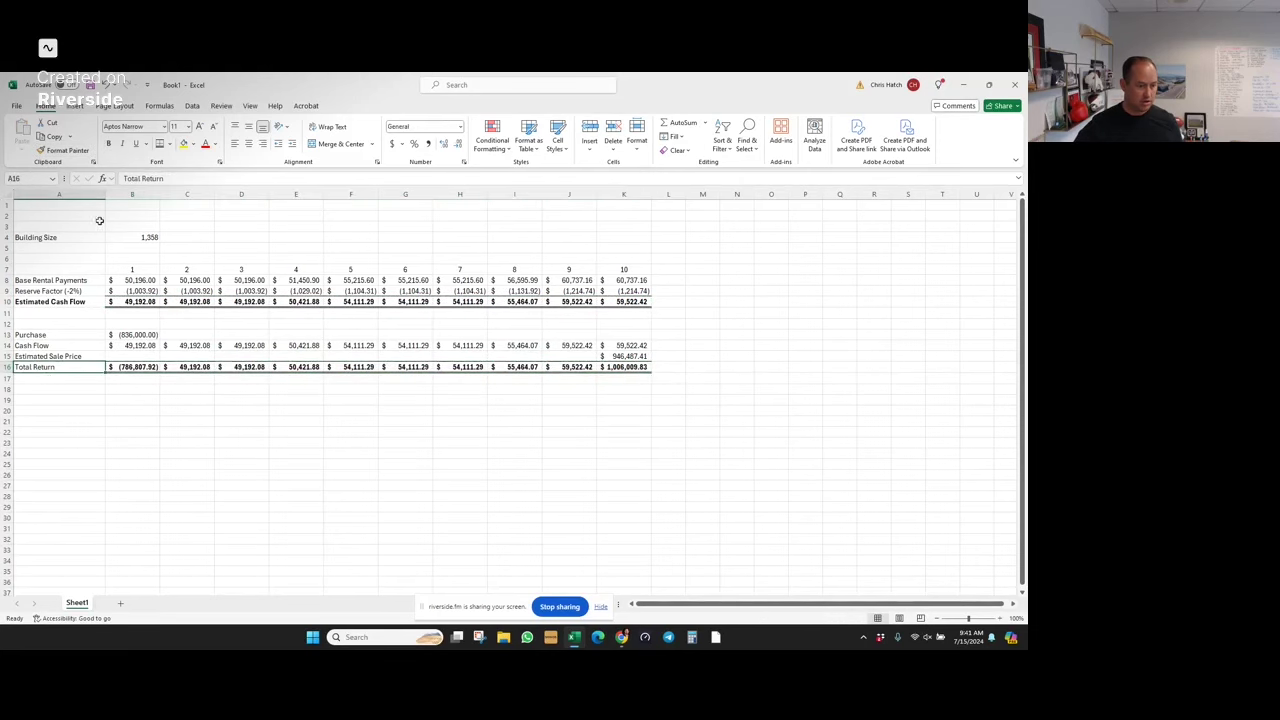
left_click(108, 143)
- Label A18 "Cash In:" and enter -836000 in B18
left_click(77, 388)
type("Cash In:")
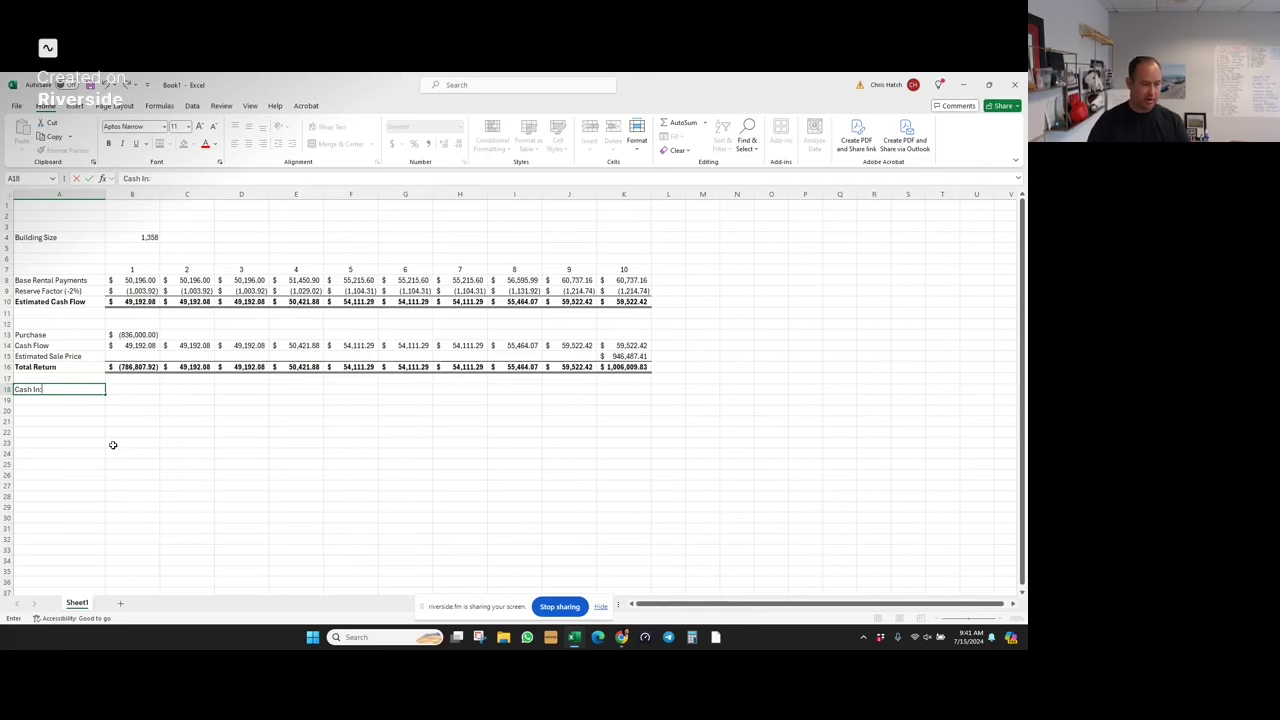
key("Tab")
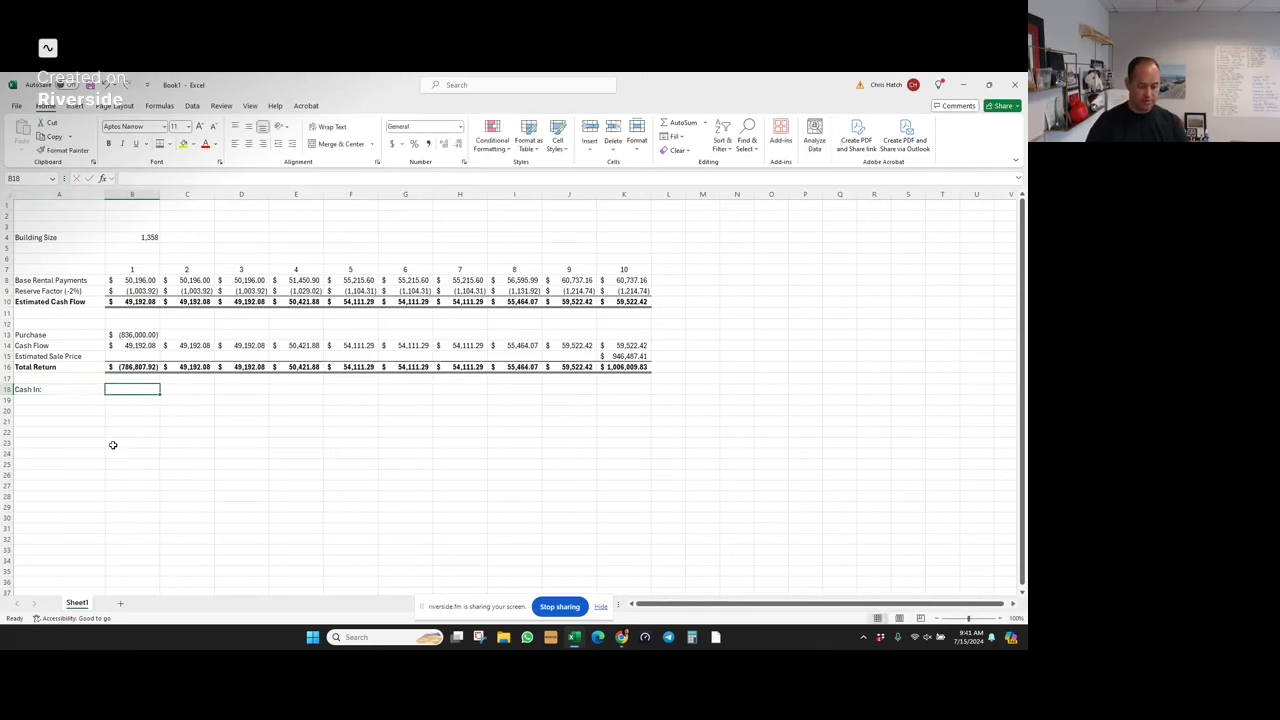
type("-836000")
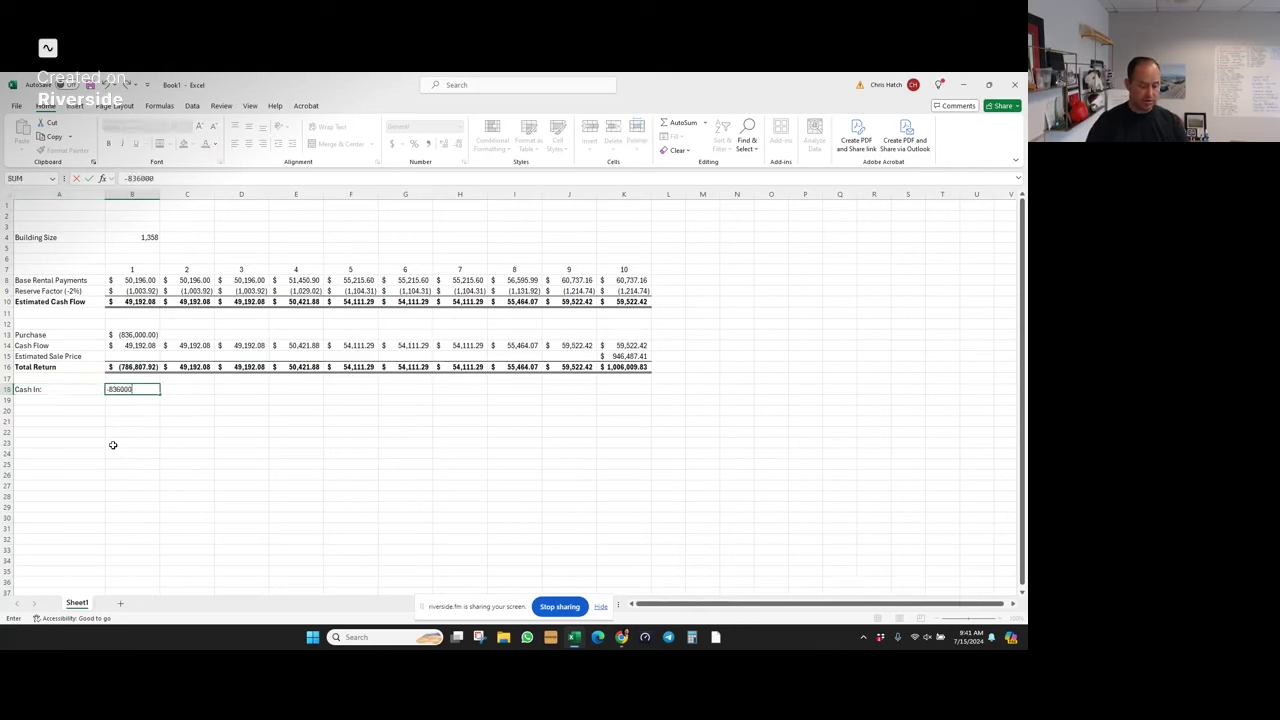
key("Return")
- Add a "Cash Flow:" label in A19 below the cash in row
type("Cash ")
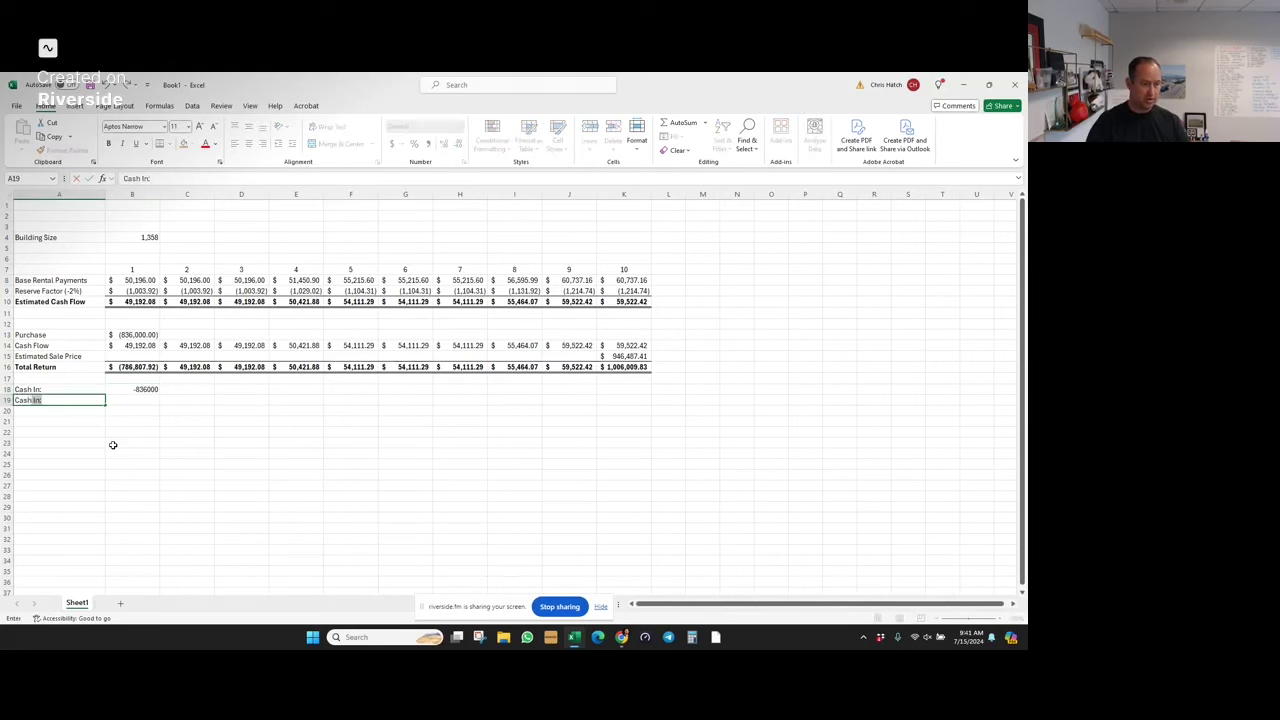
type("Flow:")
key("Tab")
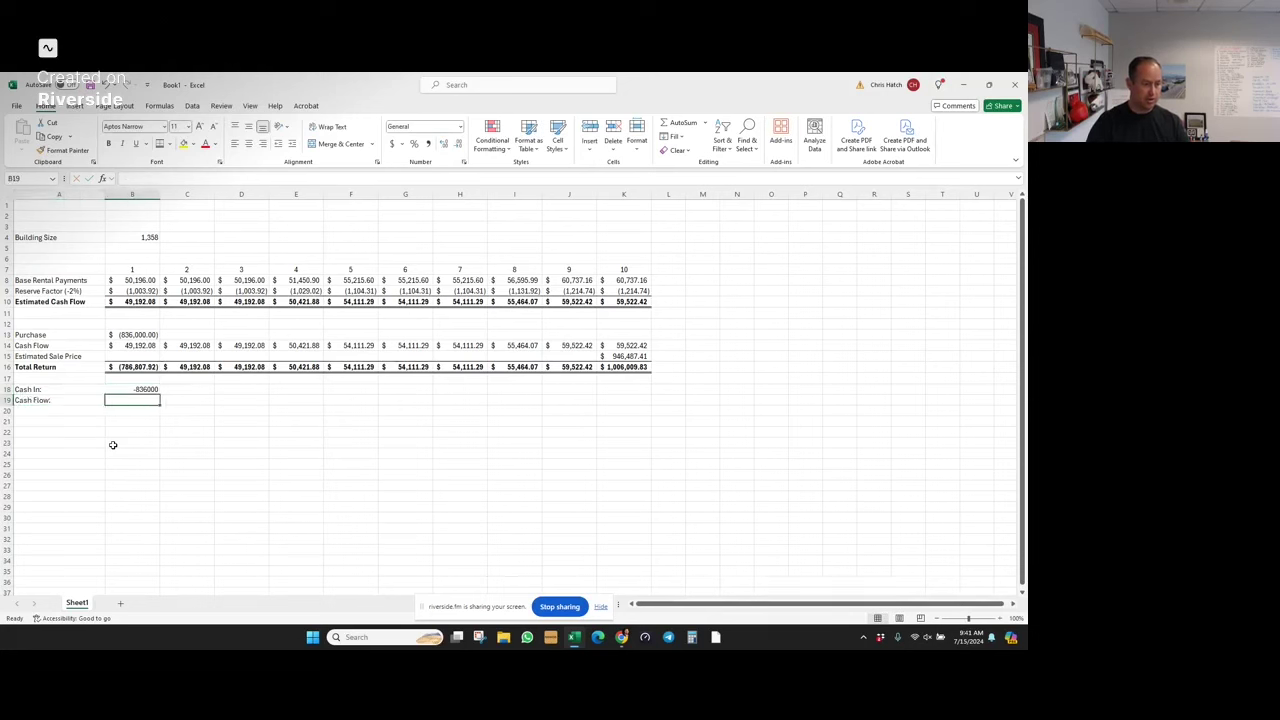
- Total the ten years of estimated cash flow in B19 with =SUM(B10:K10)
type("=$&")
type("UM(")
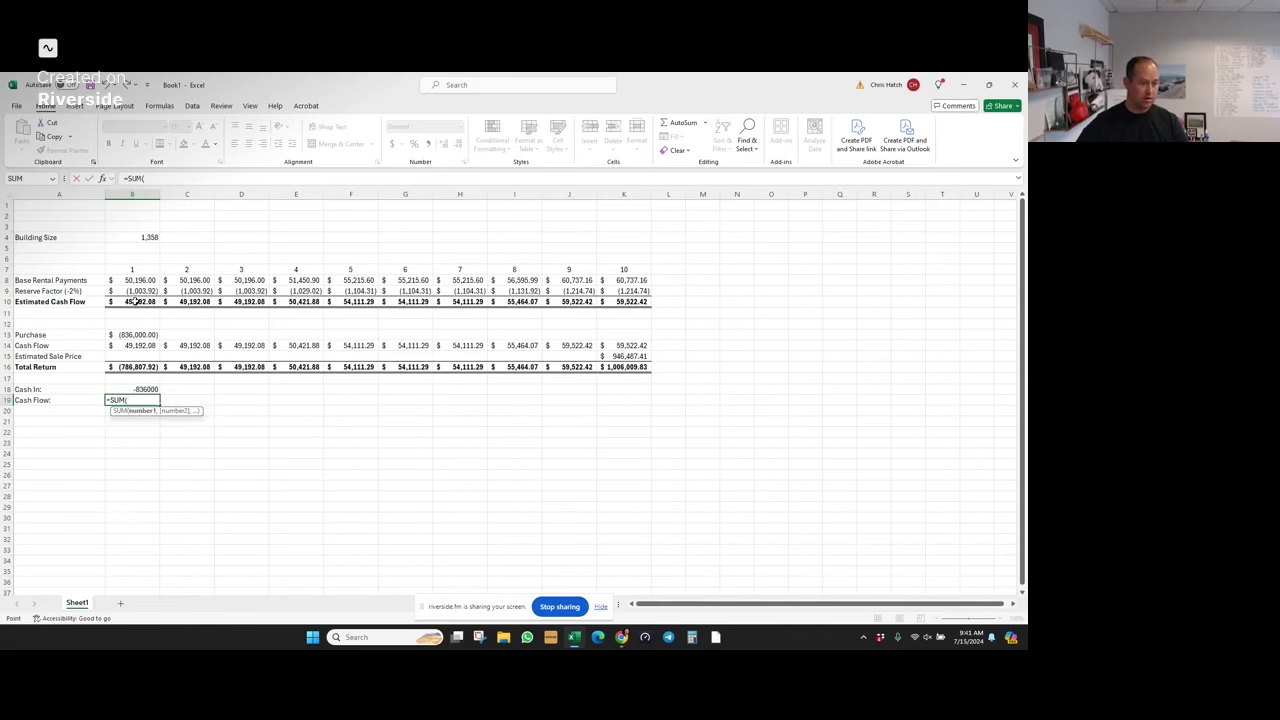
left_click_drag(134, 301, 648, 304)
key("Return")
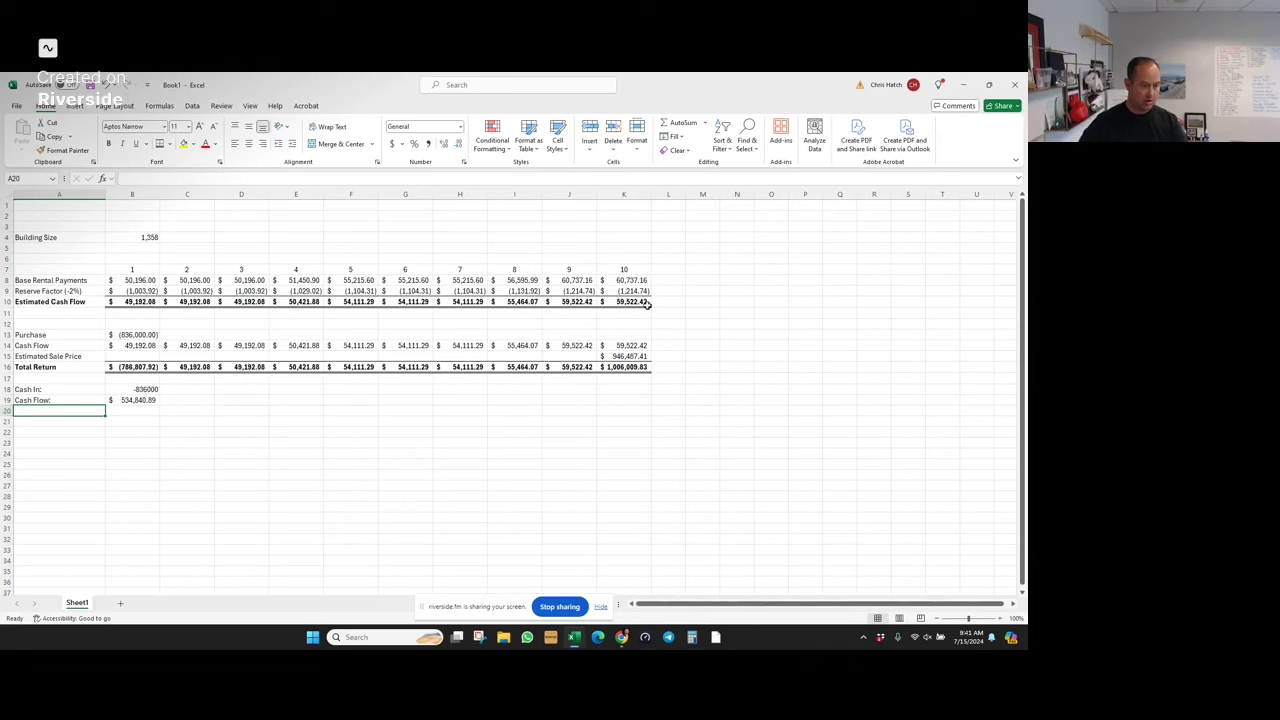
- Label A20 "Cash Out:" and link B20 to the estimated sale price in K15
type("Cash Out:")
key("Tab")
type("=")
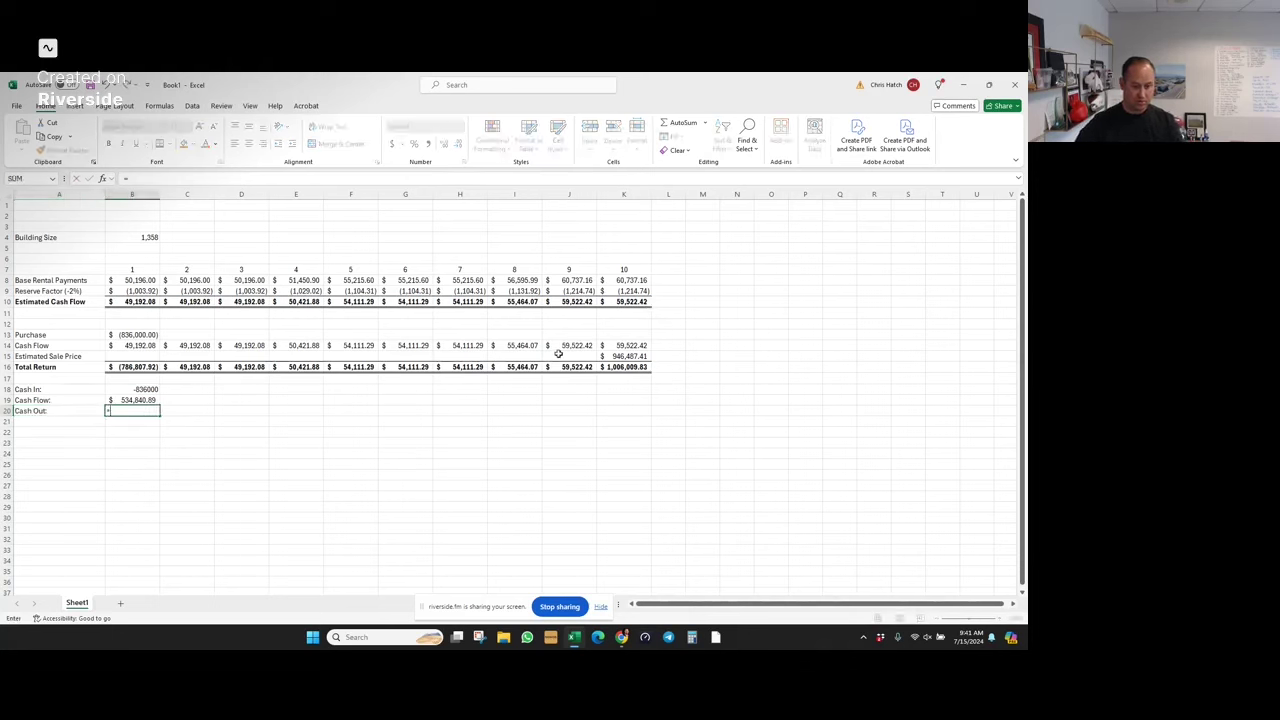
left_click(609, 358)
key("Return")
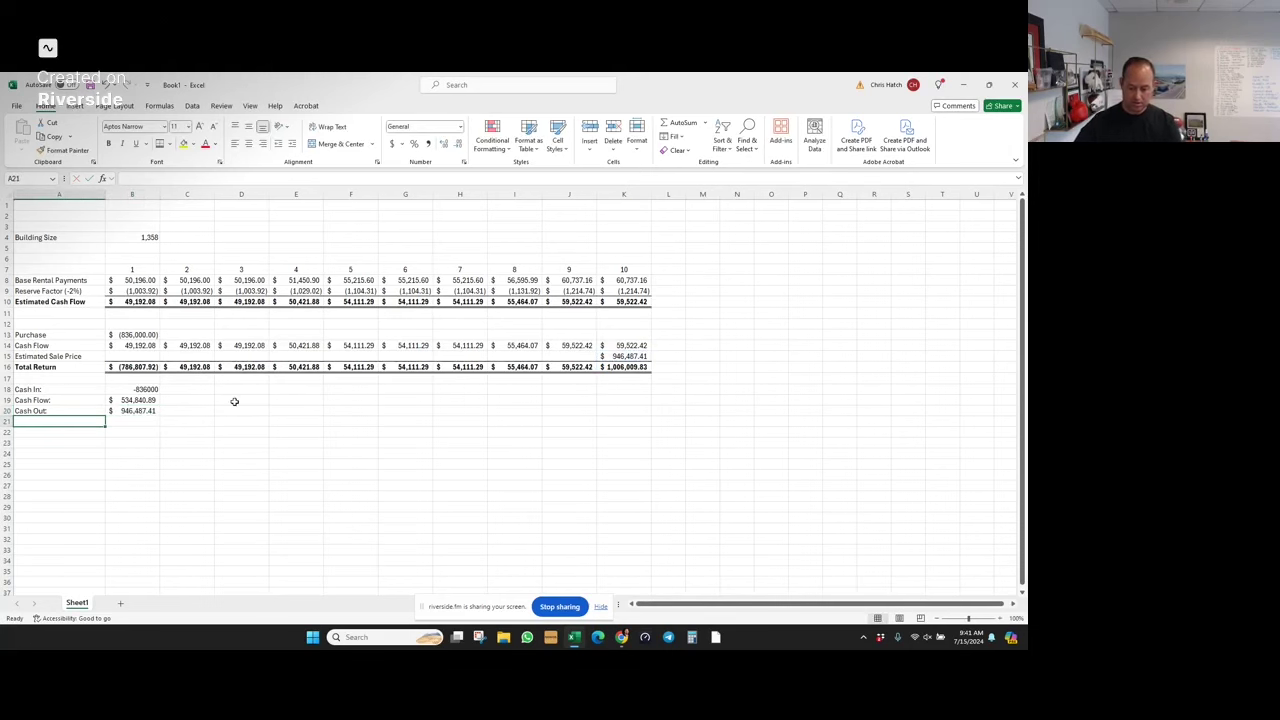
- Copy the accounting format of the cash flow total in B19 onto the cash in value in B18
left_click(141, 400)
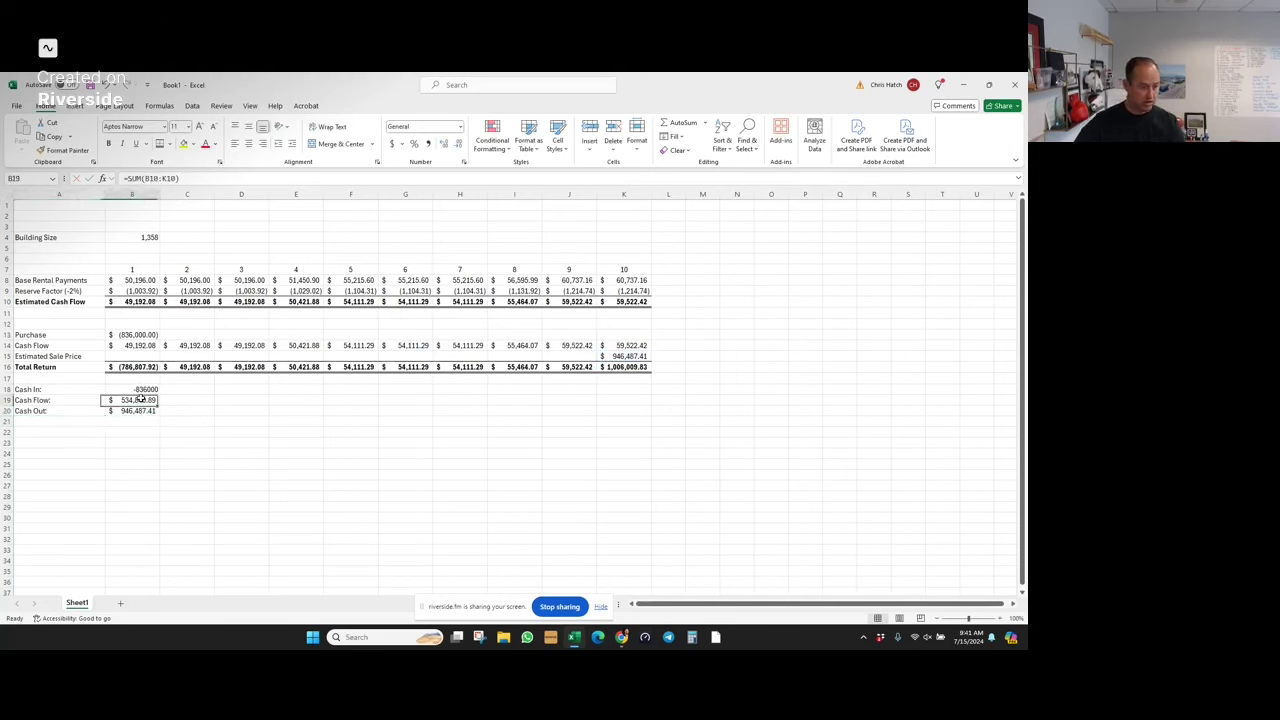
left_click(66, 150)
left_click(132, 389)
- Label A21 "IRR:" and compute the IRR of the total return row B16:K16 in B21 with a guess of .18
left_click(72, 423)
type("IRR:")
key("Tab")
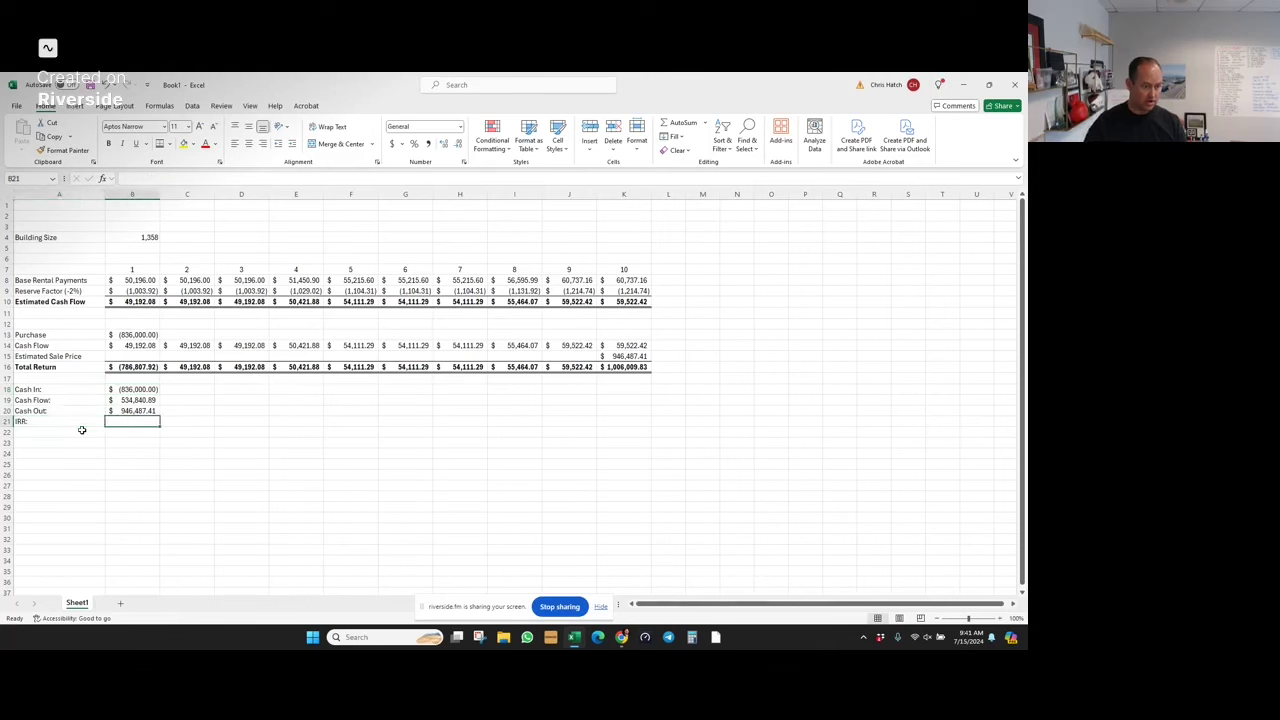
type("=IRR(")
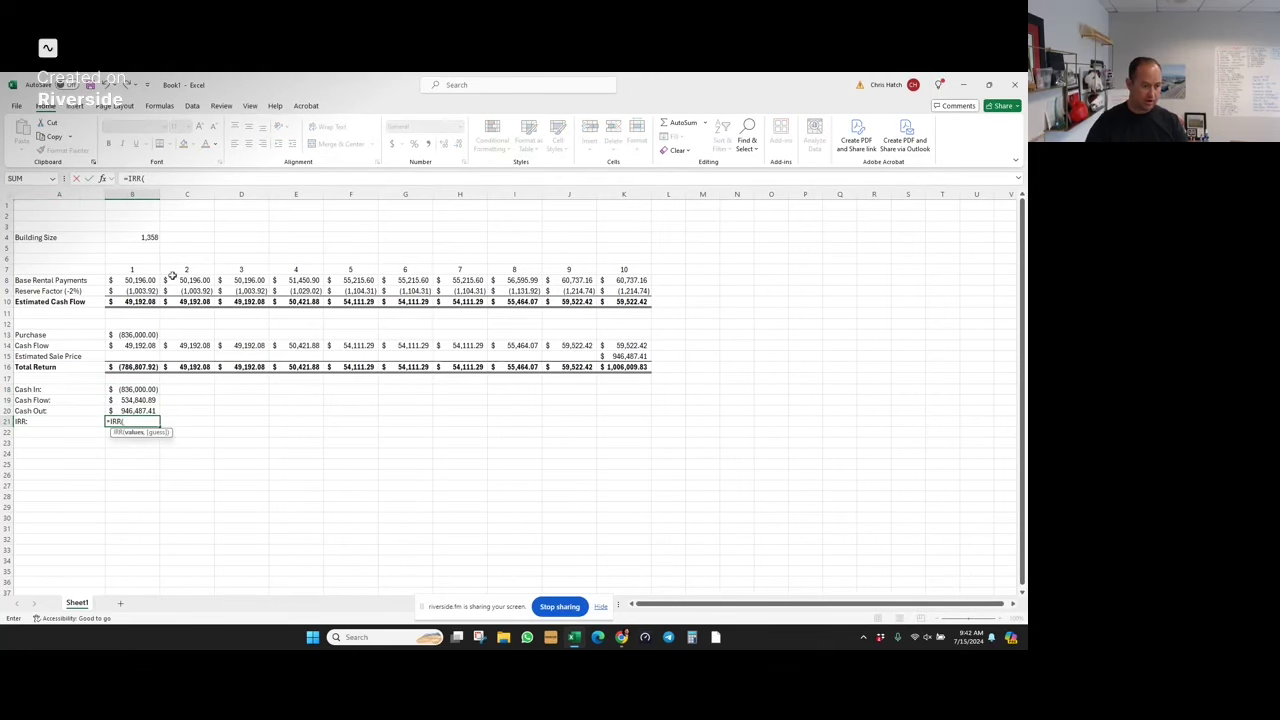
left_click_drag(146, 367, 648, 366)
type(",")
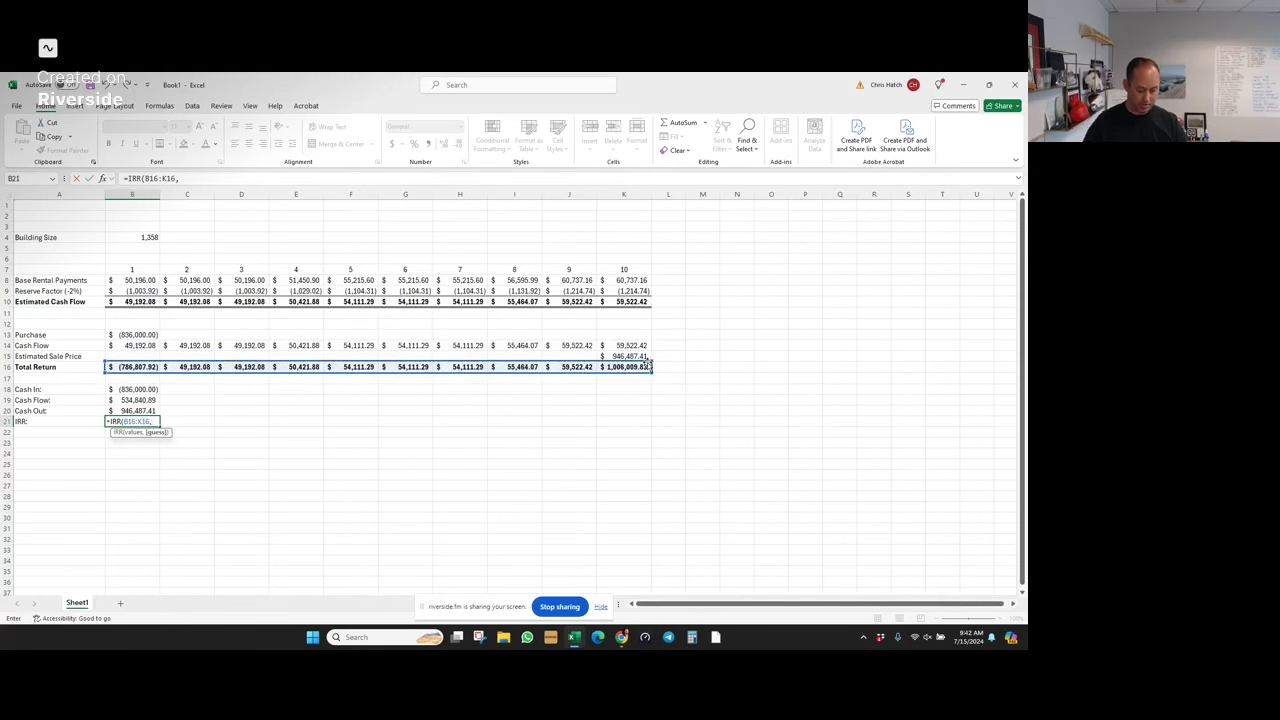
type(".18")
key("Return")
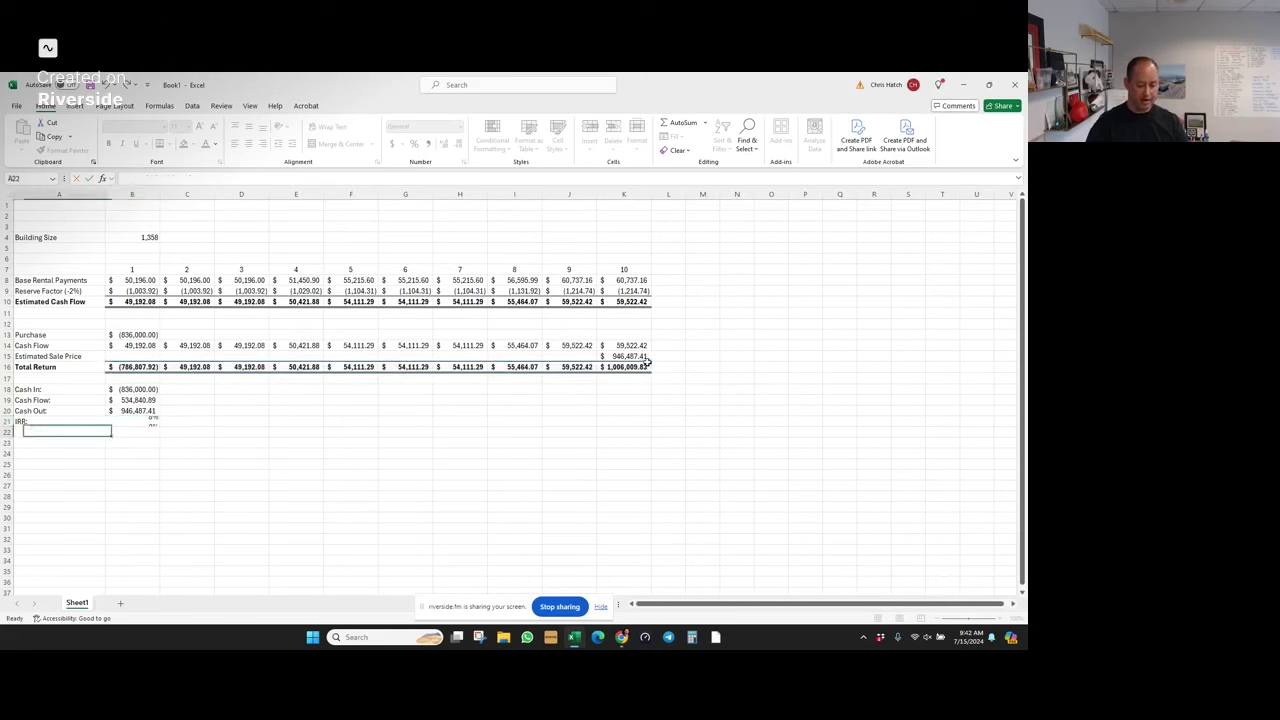
- Show the IRR percentage in B21 with two decimal places
left_click(159, 422)
left_click(443, 144)
left_click(443, 144)
left_click(246, 433)
left_click(737, 389)
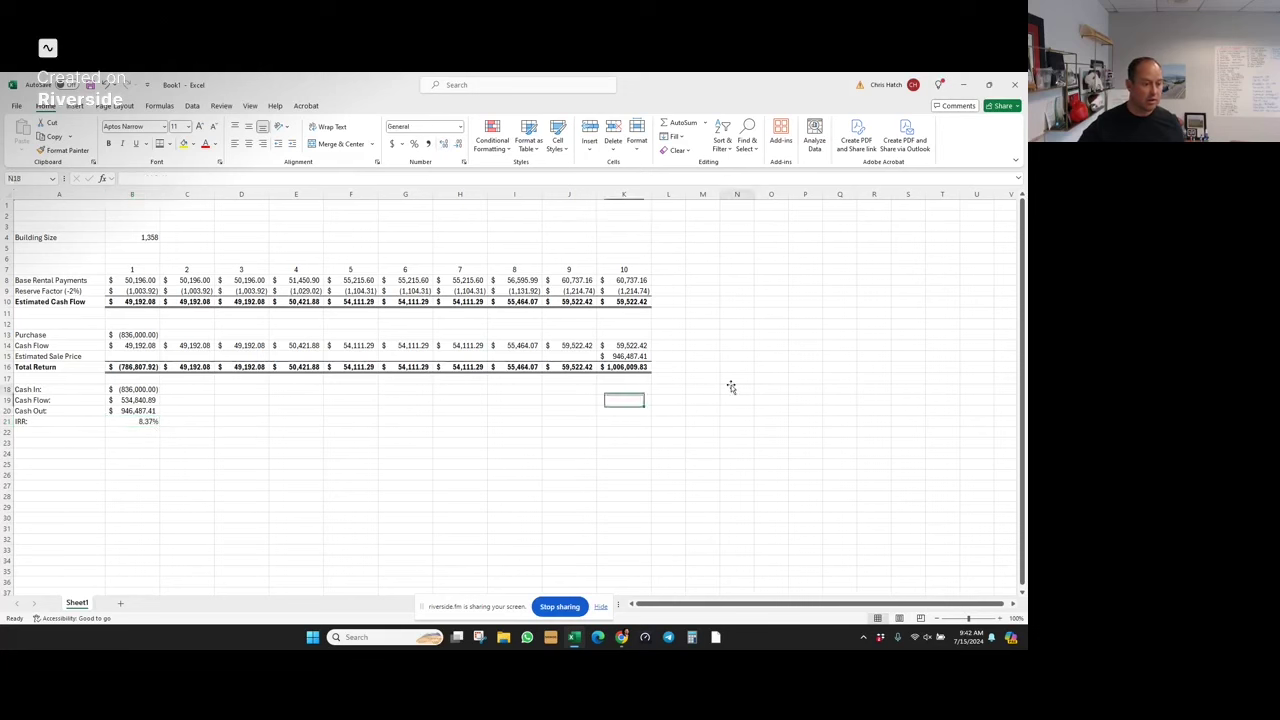
- Edit the IRR formula in B21, removing the 1 from the 0.18 guess
left_click(146, 420)
left_click(189, 178)
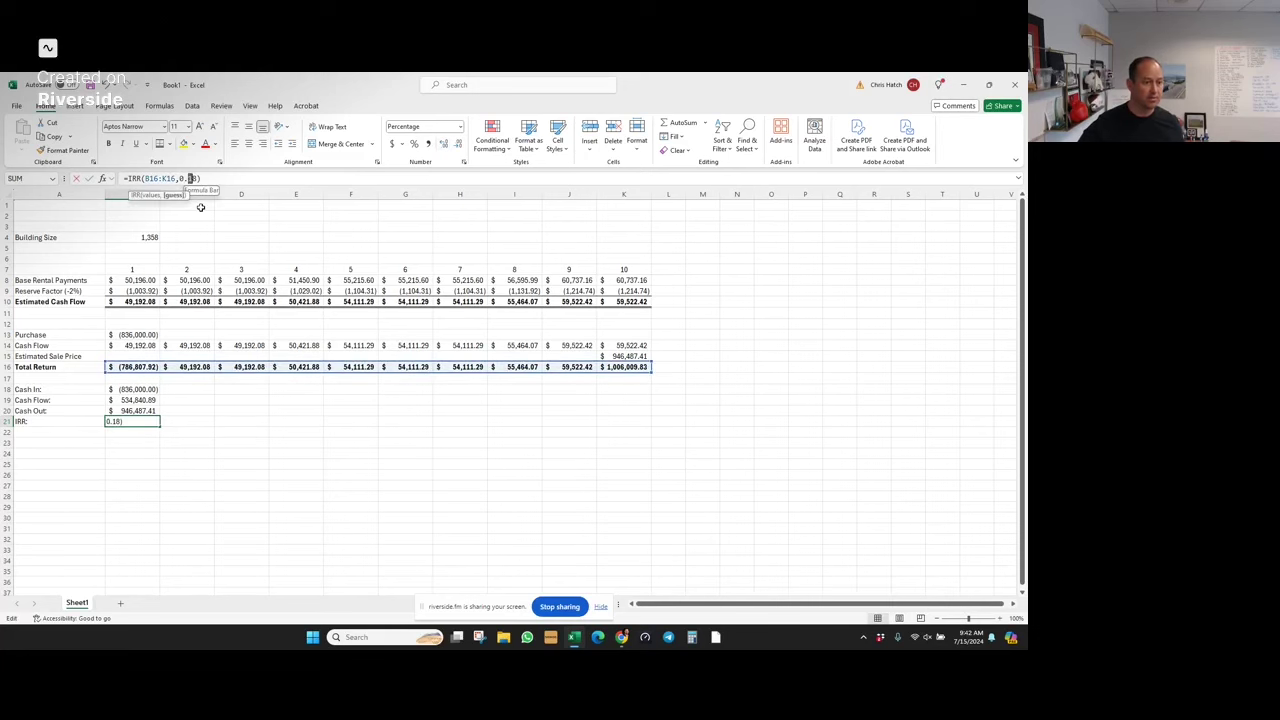
key("BackSpace")
key("Return")
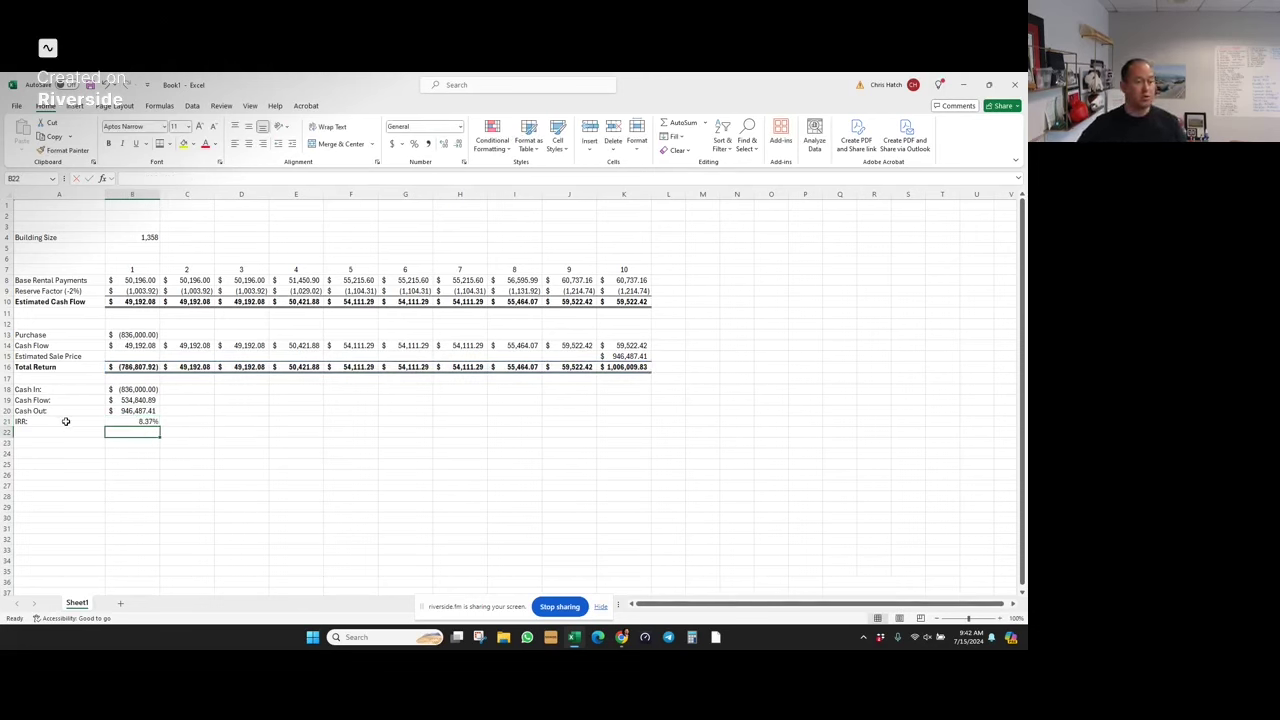
- Bold the IRR label and value in A21:B21 and add top and bottom borders to them
left_click_drag(65, 421, 140, 421)
left_click(109, 143)
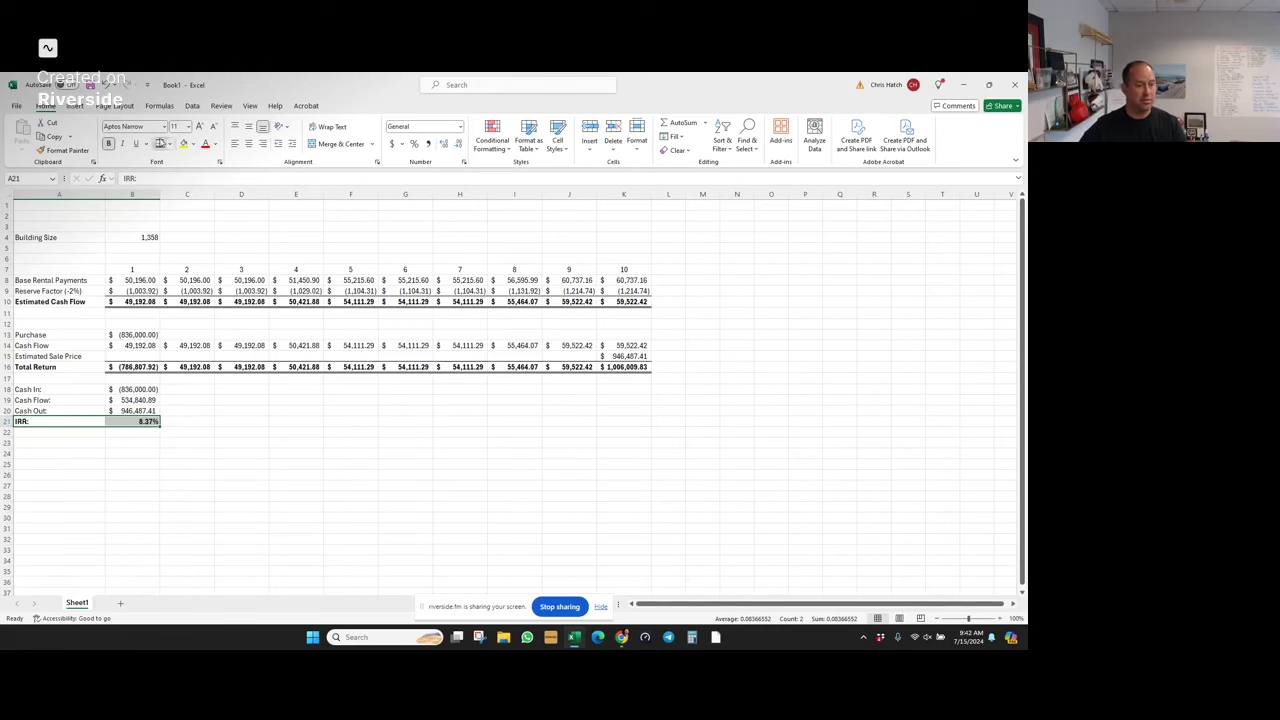
left_click(241, 475)
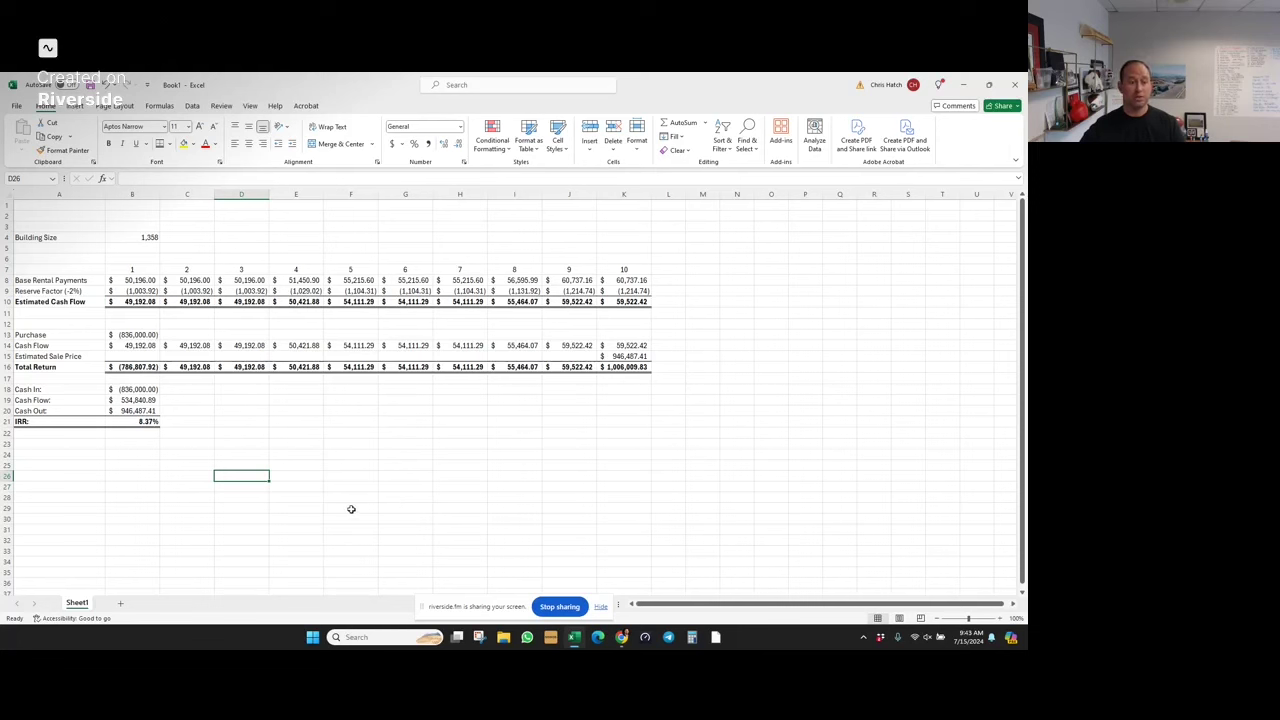
- Label A11 "Cash on Cash" below the estimated cash flow and right-align the label
left_click(91, 313)
type("Cash on Cash")
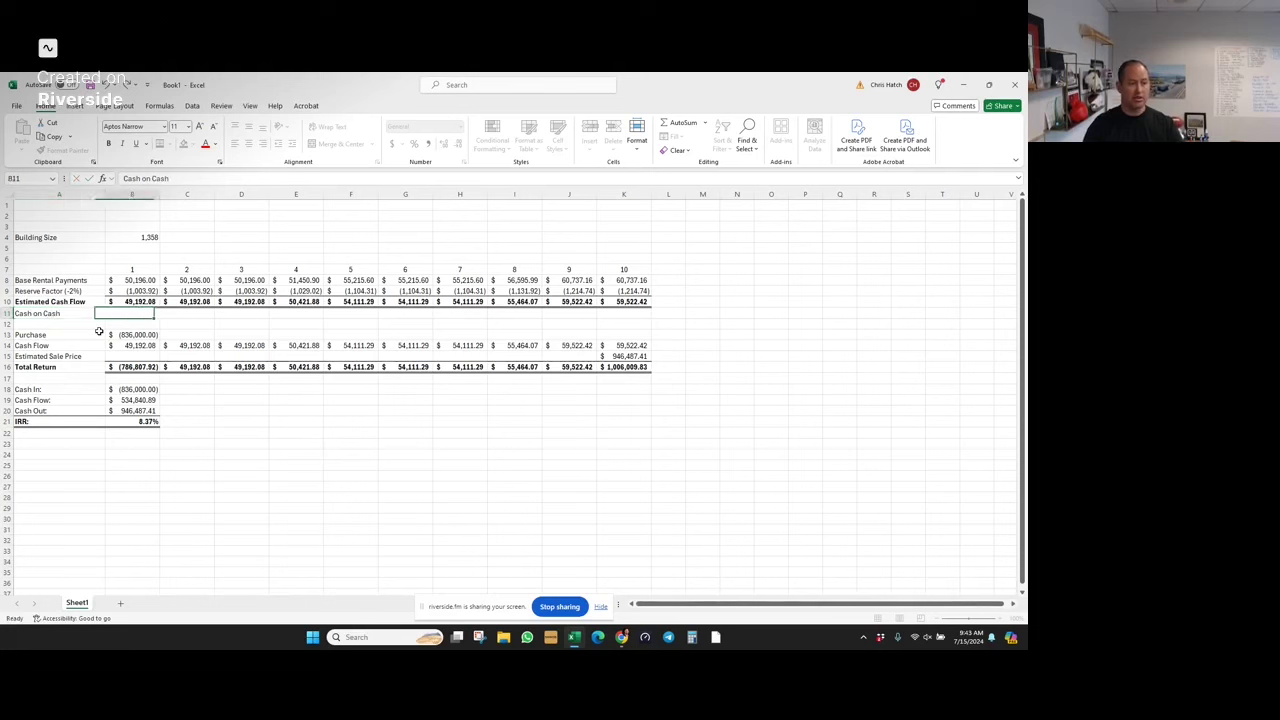
key("ctrl+Return")
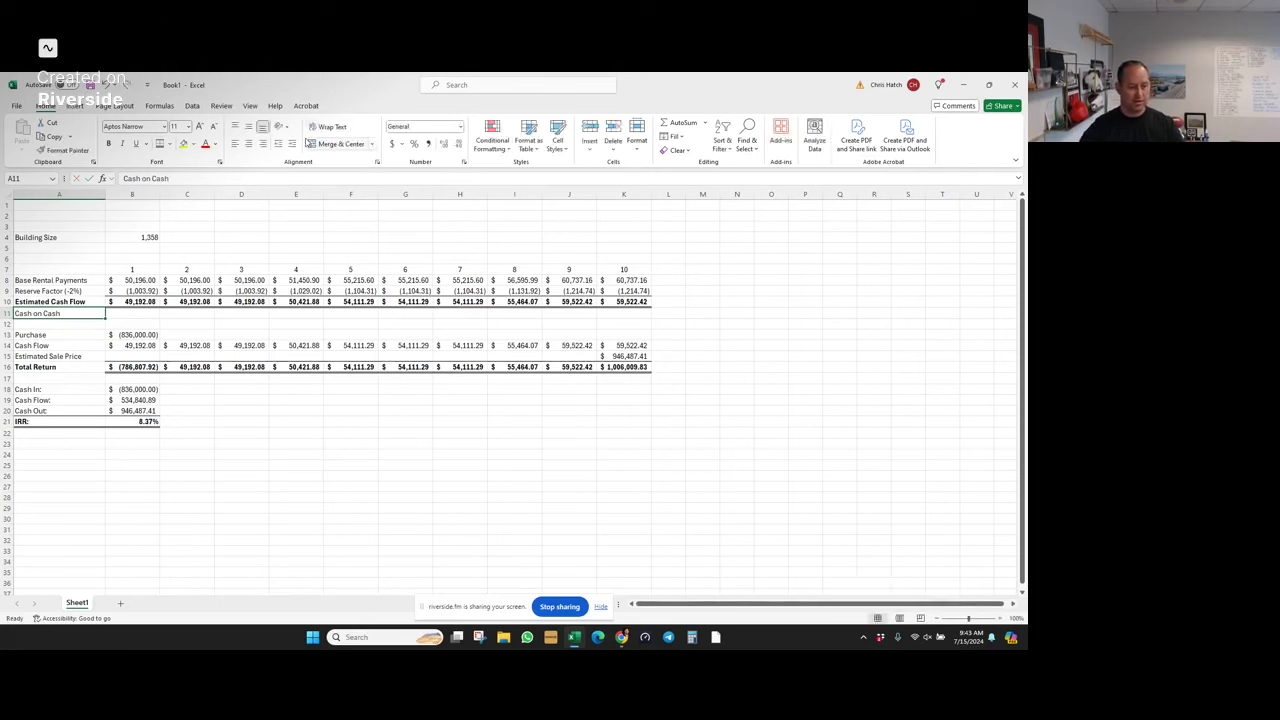
left_click(263, 143)
- Calculate year 1 cash on cash in B11 with =B10/-B13
left_click(143, 312)
type("=")
key("Up")
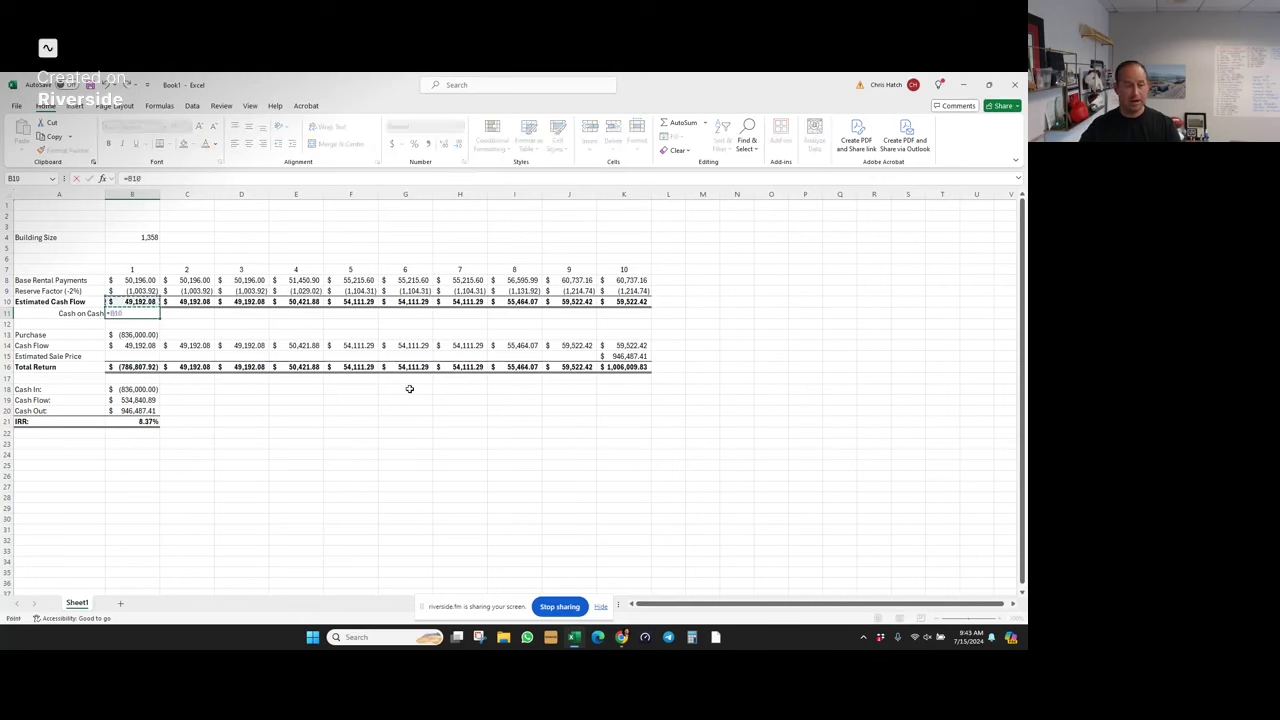
type("/")
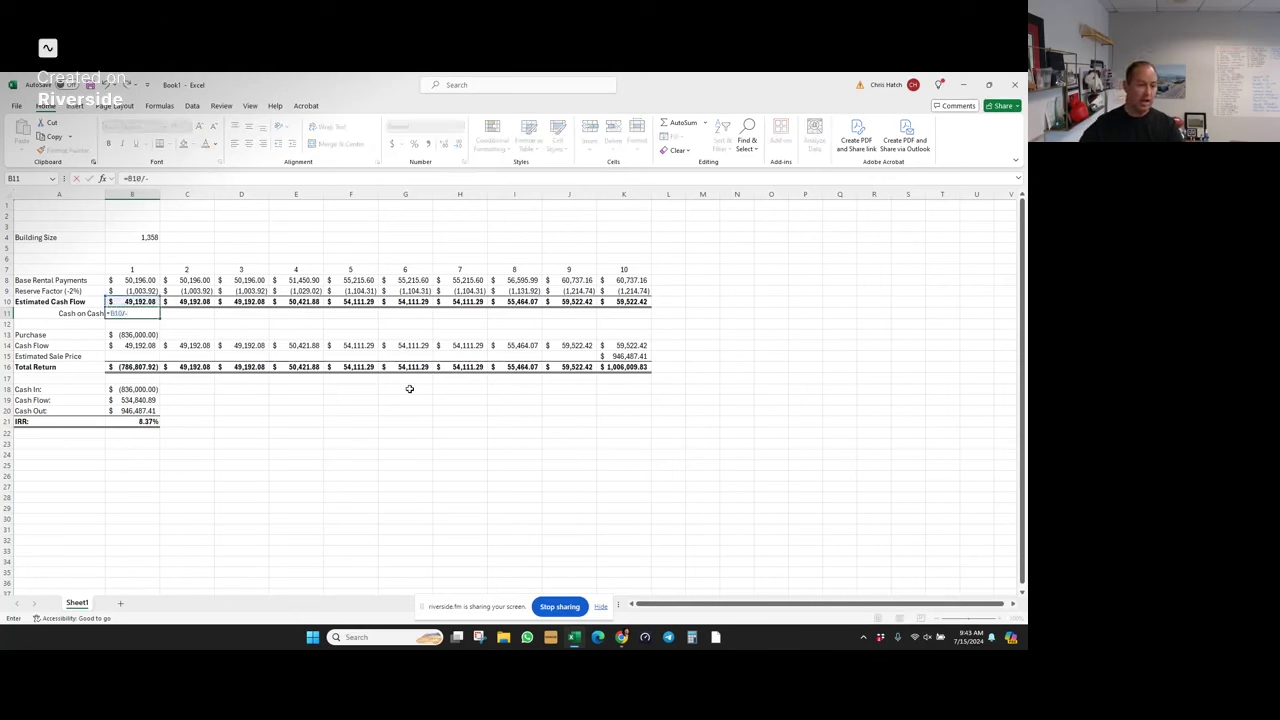
type("-")
left_click(152, 334)
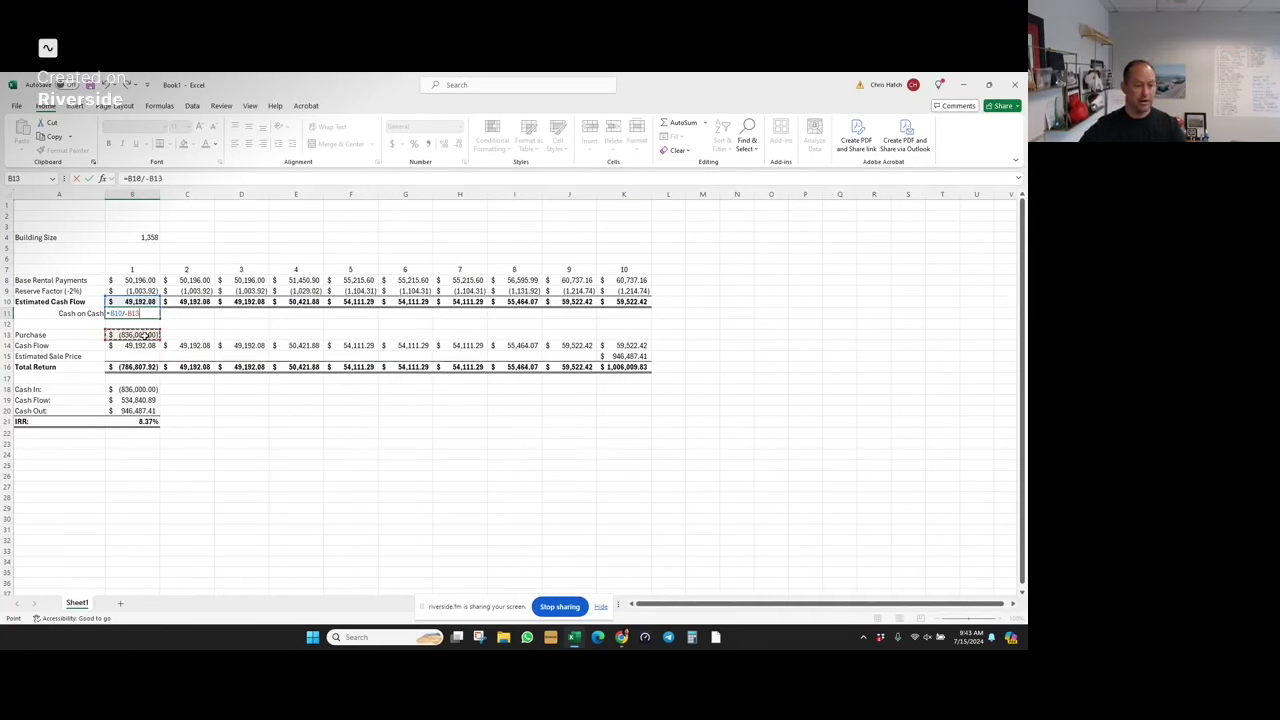
key("Return")
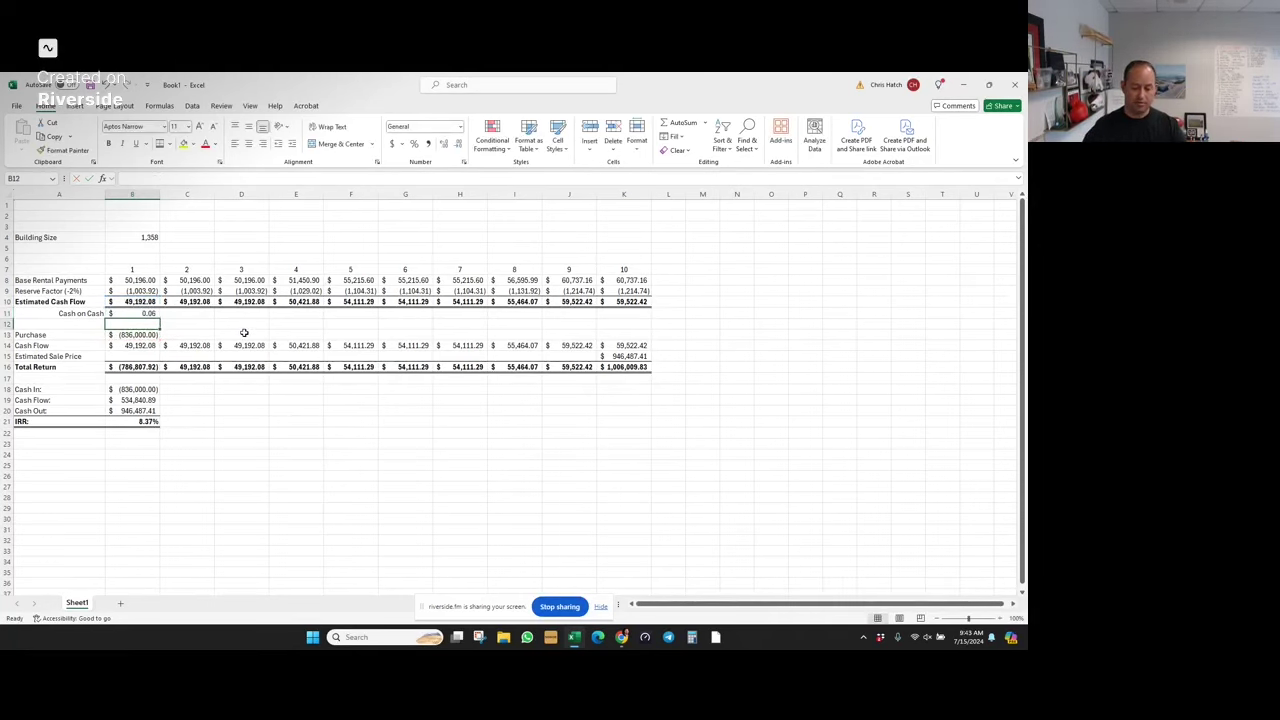
- Make the purchase price reference in B11 absolute so the formula reads =B10/-$B$13
left_click(142, 332)
left_click(141, 313)
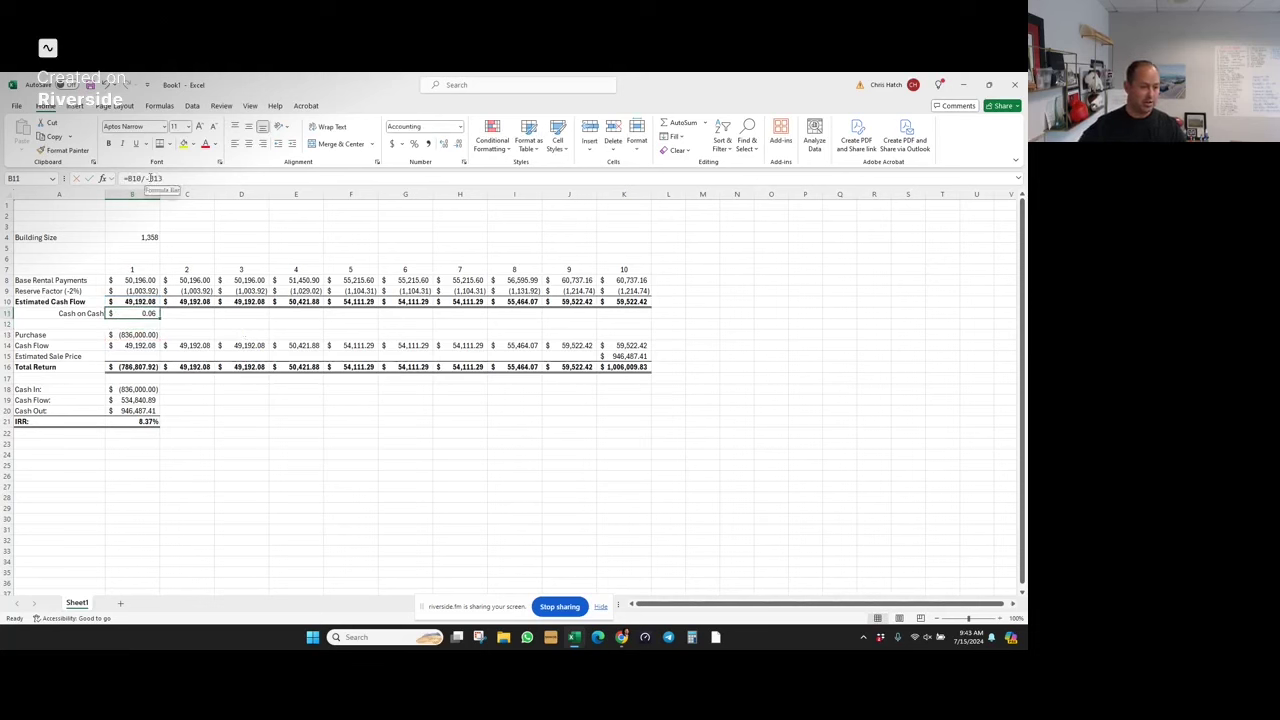
left_click(150, 178)
key("Return")
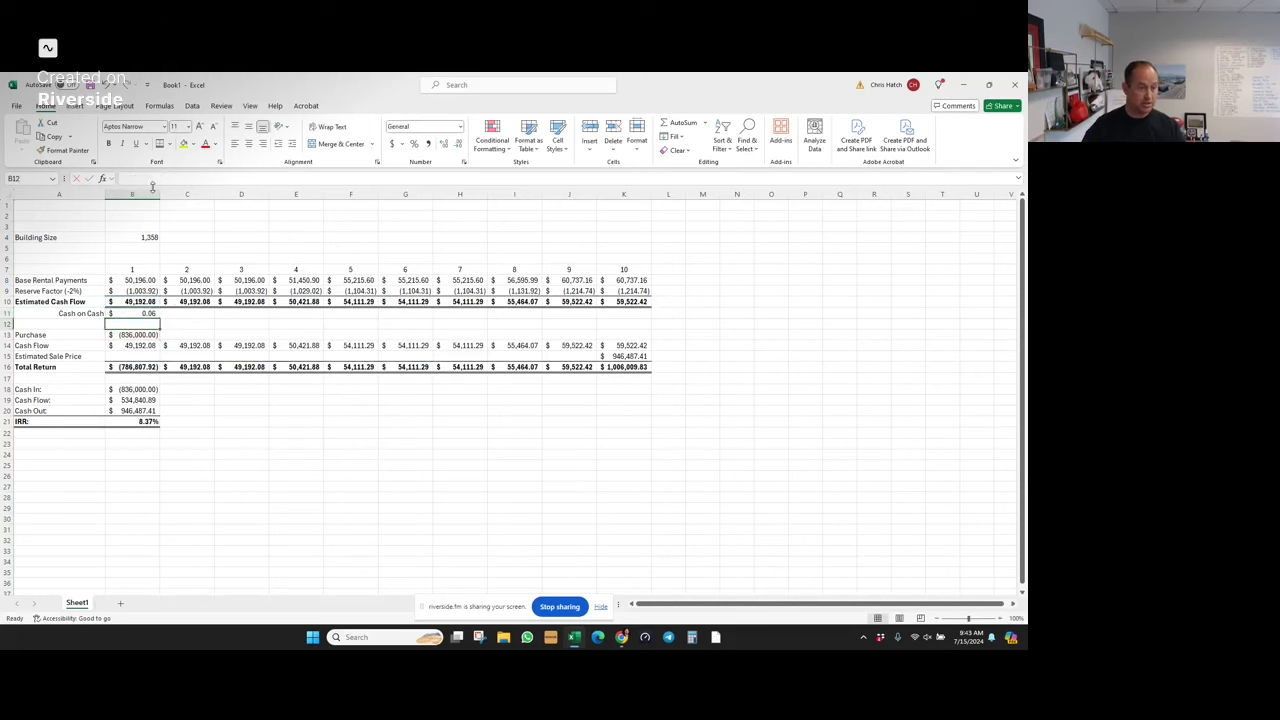
- Format B11 as a percentage with two decimal places and fill the cash on cash formula across through K11
key("Up")
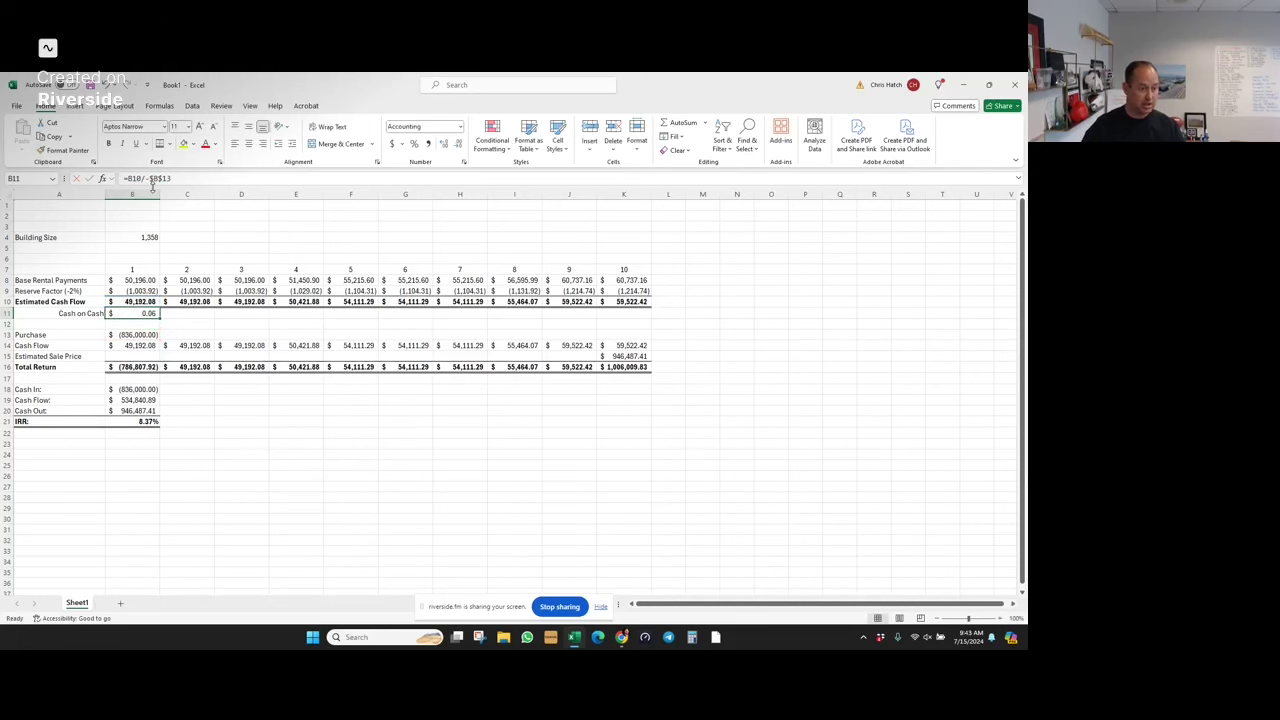
left_click(413, 143)
left_click(443, 143)
left_click(443, 143)
left_click_drag(159, 318, 654, 300)
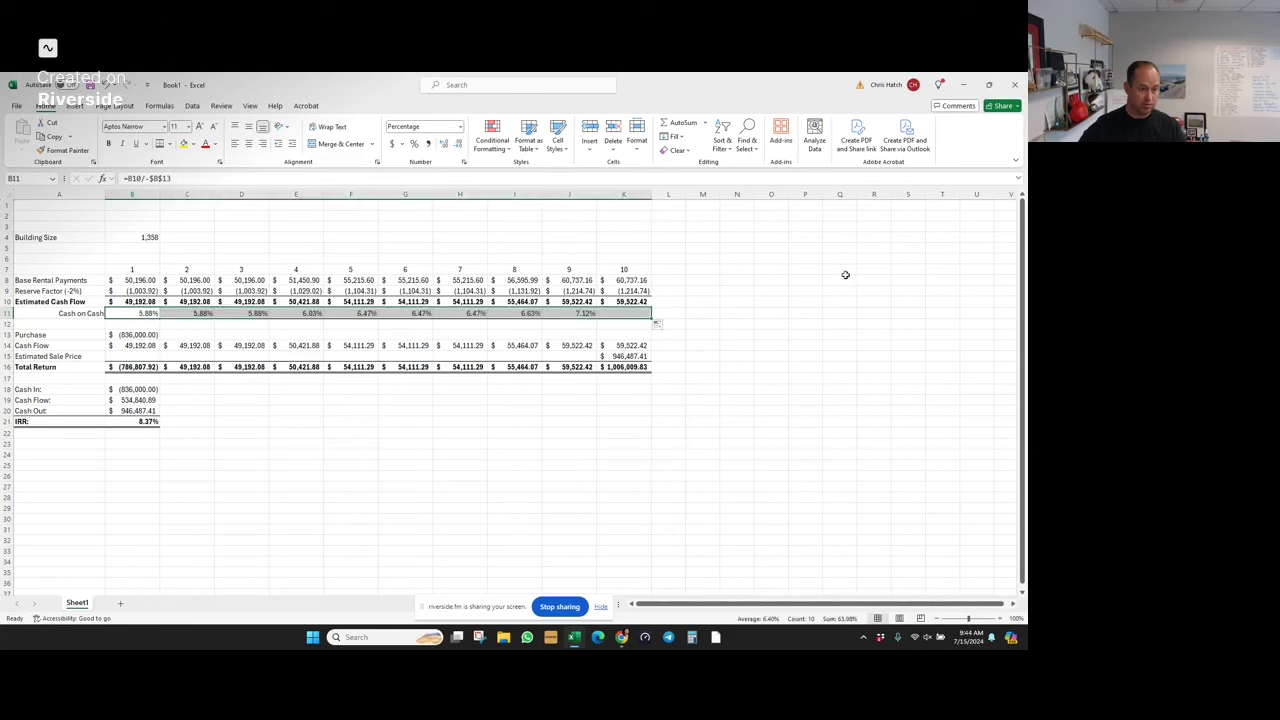
left_click(750, 410)
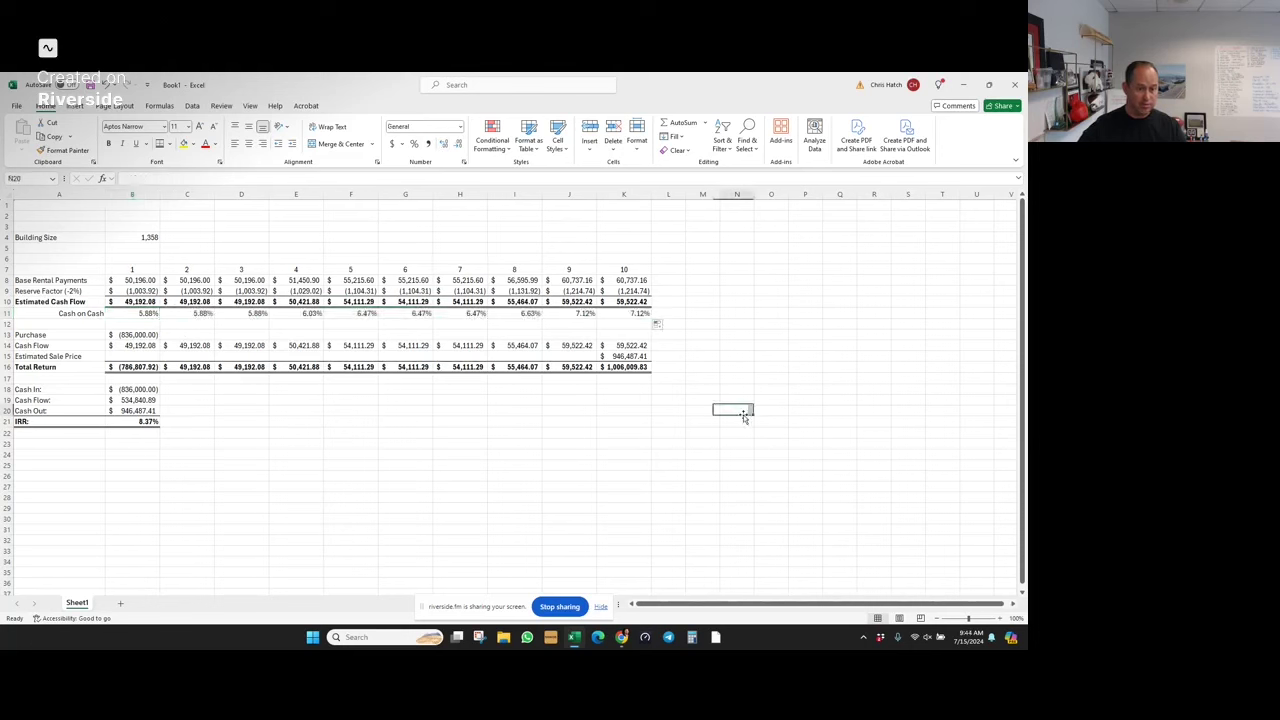
left_click(141, 314)
left_click(632, 313)
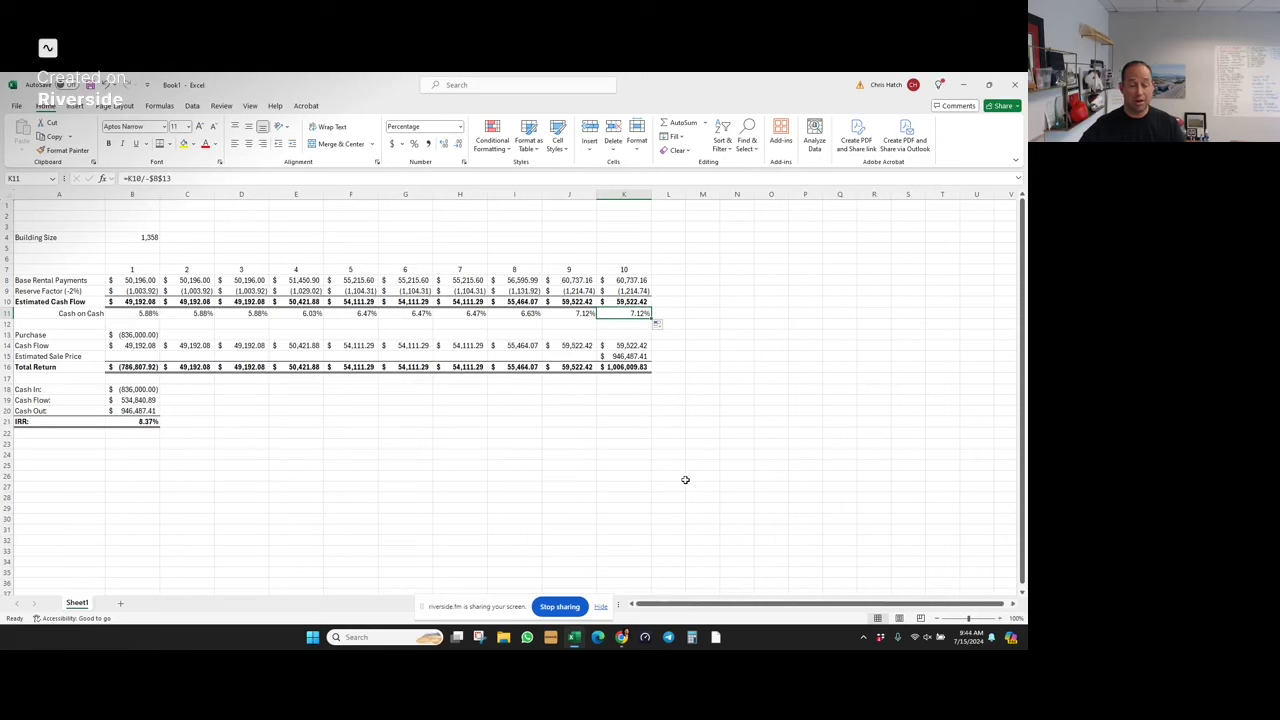